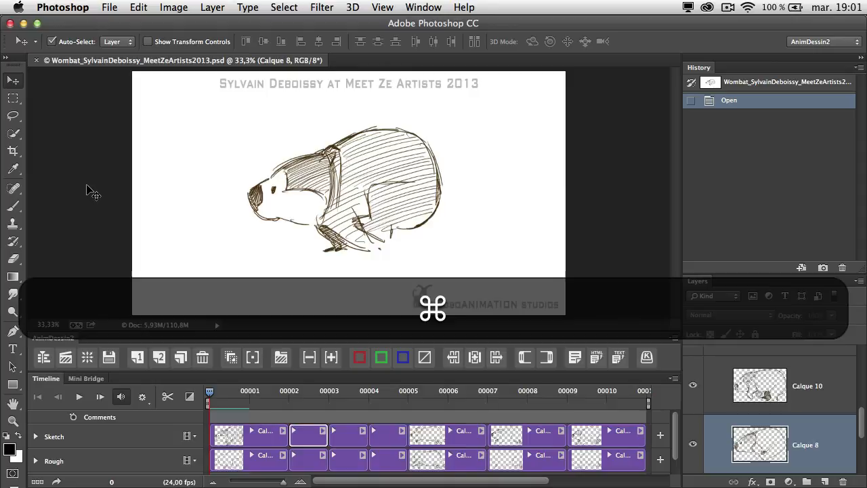
Switch to Chrome and look through the Photoshop Animation Extensions page with its galleries, tutorials and extension links
{"action": "key", "text": "super+Tab"}
{"action": "key", "text": "super+Tab"}
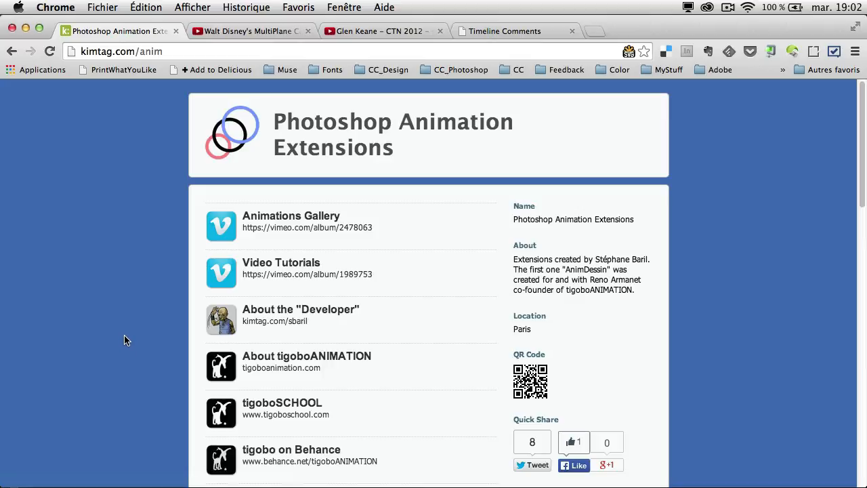
{"action": "scroll", "coordinate": [124, 332], "scroll_direction": "down", "scroll_amount": 5}
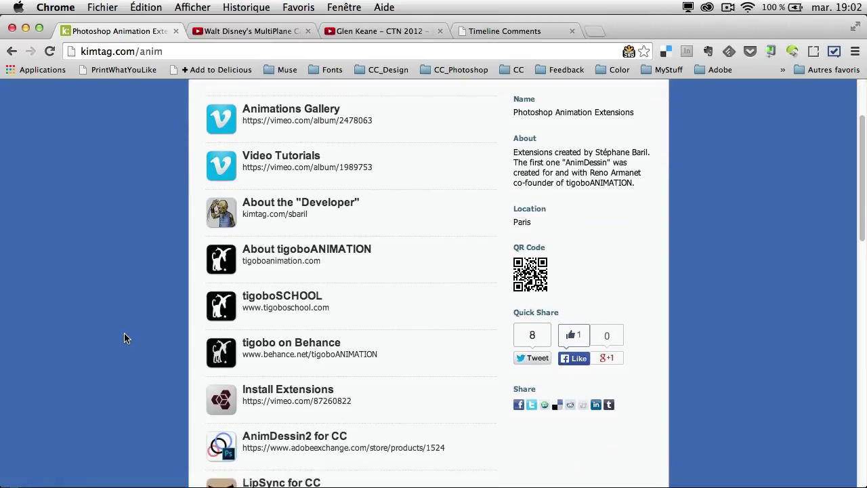
{"action": "scroll", "coordinate": [124, 332], "scroll_direction": "up", "scroll_amount": 4}
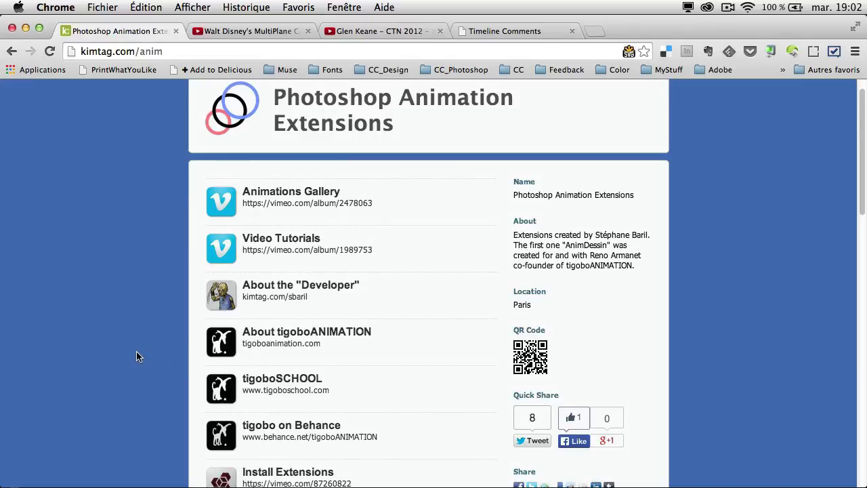
Switch back to Photoshop and play the wombat animation, then stop the playback
{"action": "key", "text": "super+Tab"}
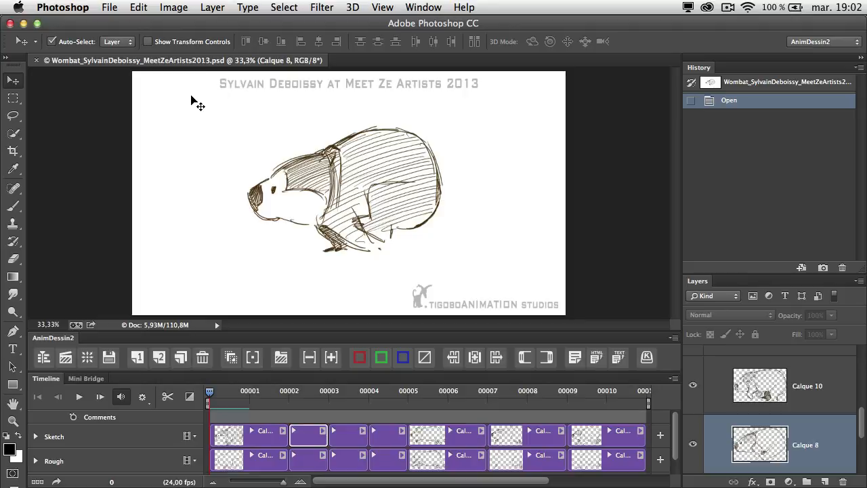
{"action": "key", "text": "space"}
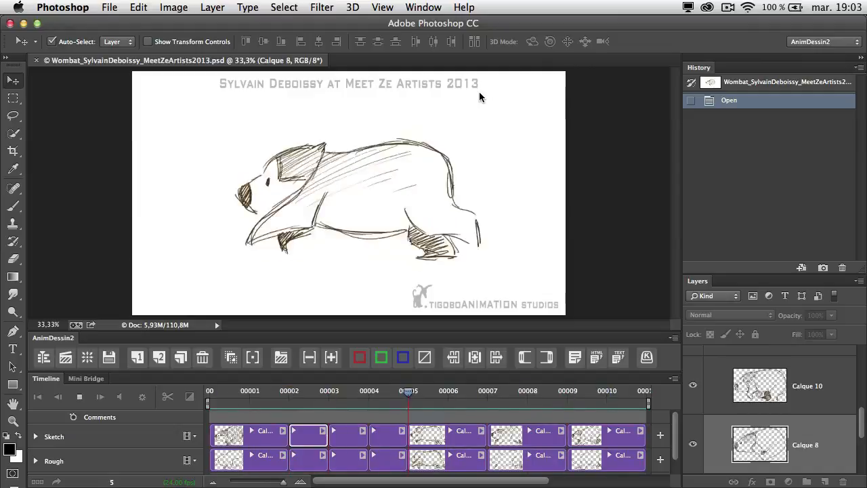
{"action": "key", "text": "space"}
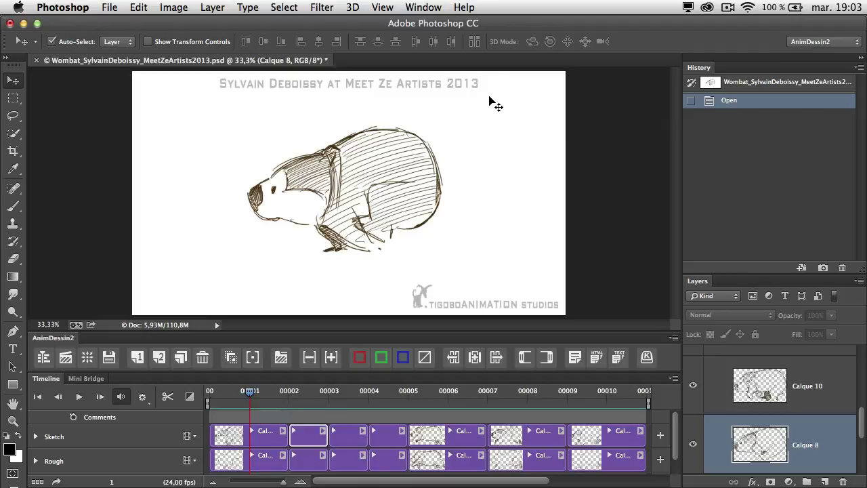
Switch to Chrome and view the YouTube pages for Walt Disney's MultiPlane Camera and Glen Keane at CTN 2012
{"action": "key", "text": "super+Tab"}
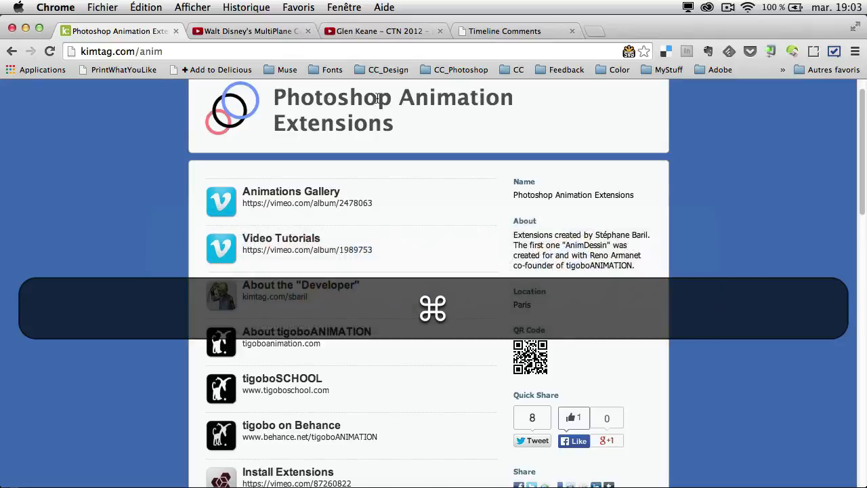
{"action": "left_click", "coordinate": [254, 32]}
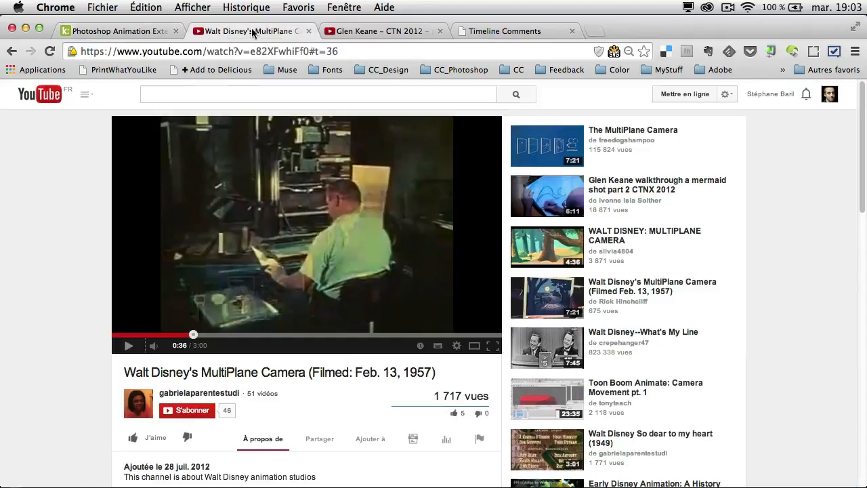
{"action": "left_click", "coordinate": [347, 34]}
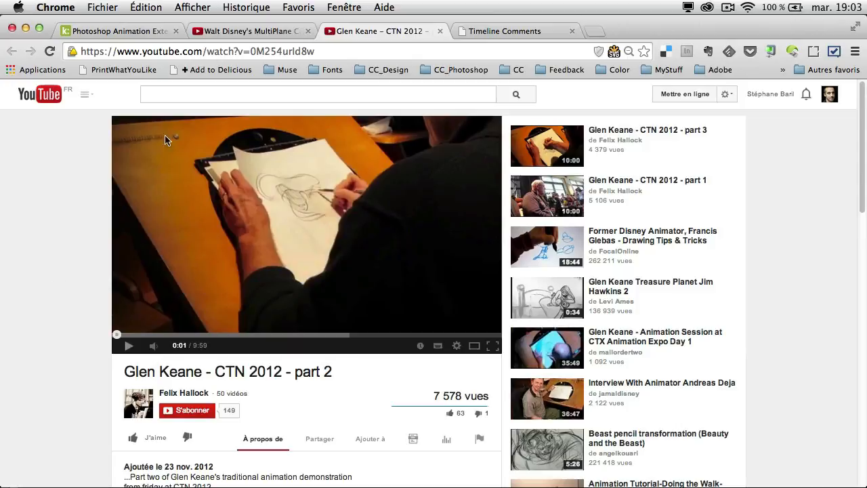
{"action": "left_click", "coordinate": [253, 31]}
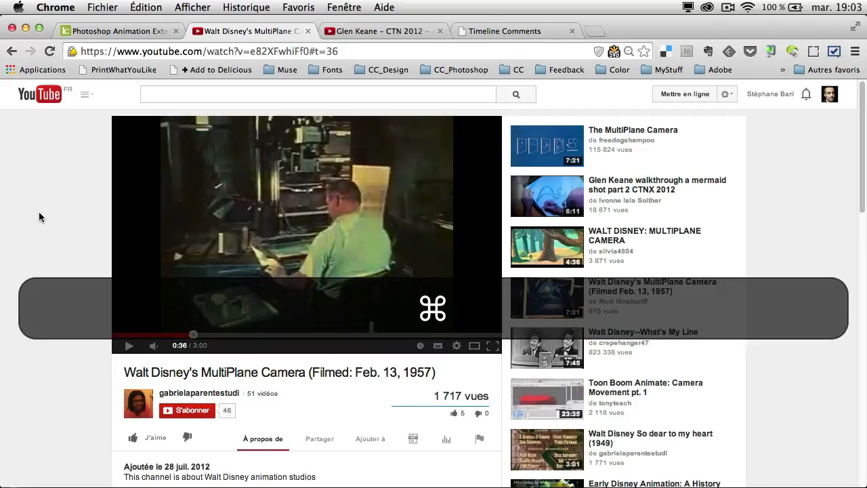
Return to Photoshop, move the playhead to frame 2 and preview the wombat animation
{"action": "key", "text": "super+Tab"}
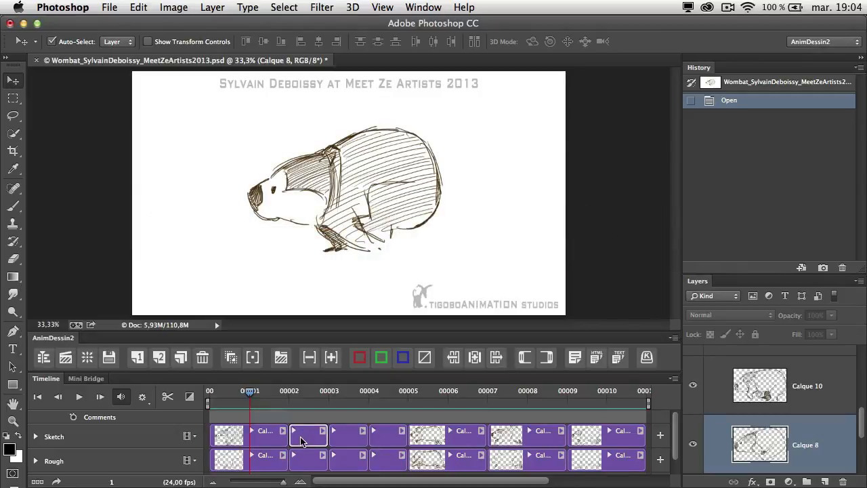
{"action": "mouse_move", "coordinate": [255, 397]}
{"action": "left_mouse_down"}
{"action": "mouse_move", "coordinate": [479, 408]}
{"action": "mouse_move", "coordinate": [210, 405]}
{"action": "mouse_move", "coordinate": [489, 405]}
{"action": "mouse_move", "coordinate": [206, 399]}
{"action": "mouse_move", "coordinate": [451, 413]}
{"action": "mouse_move", "coordinate": [475, 397]}
{"action": "mouse_move", "coordinate": [296, 394]}
{"action": "left_mouse_up"}
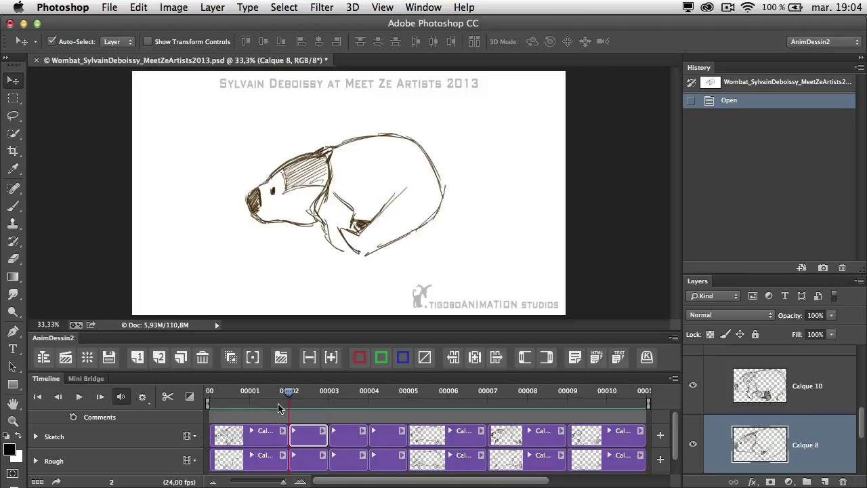
{"action": "key", "text": "space"}
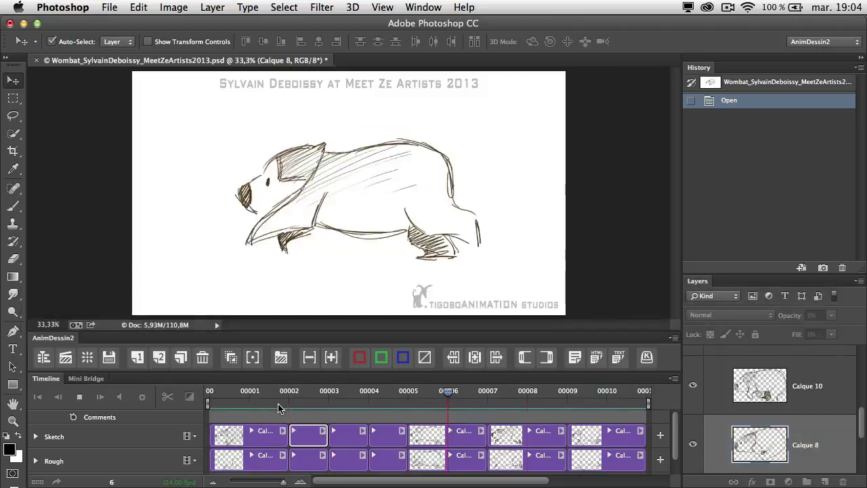
{"action": "key", "text": "space"}
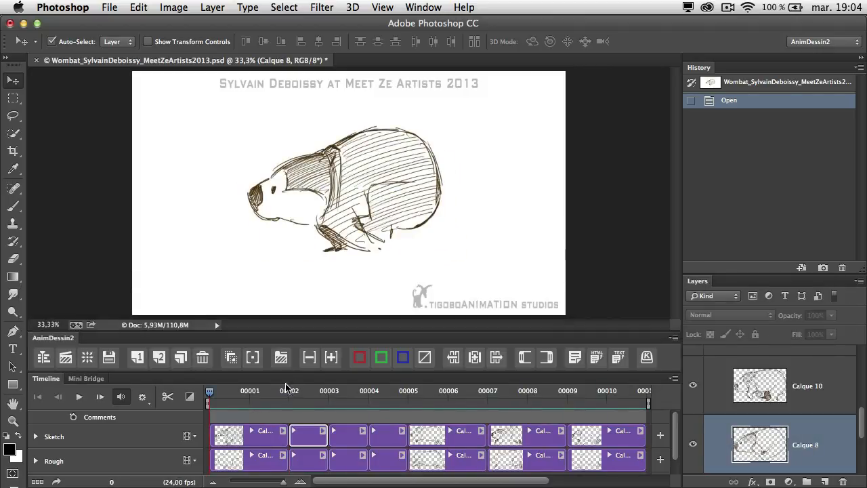
Close the wombat document without saving its changes
{"action": "left_click", "coordinate": [38, 60]}
{"action": "left_click", "coordinate": [399, 210]}
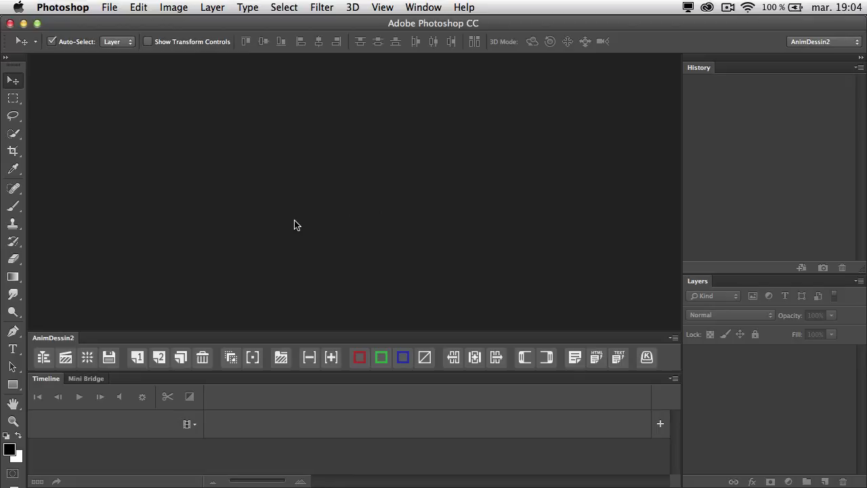
Switch to Preview and compare the AnimDessin2 panel layouts of versions 1.0.1 and 2.0.0 in AnimDessin2_Panels.psd
{"action": "key", "text": "super+Tab"}
{"action": "key", "text": "super+Tab"}
{"action": "key", "text": "super+Tab"}
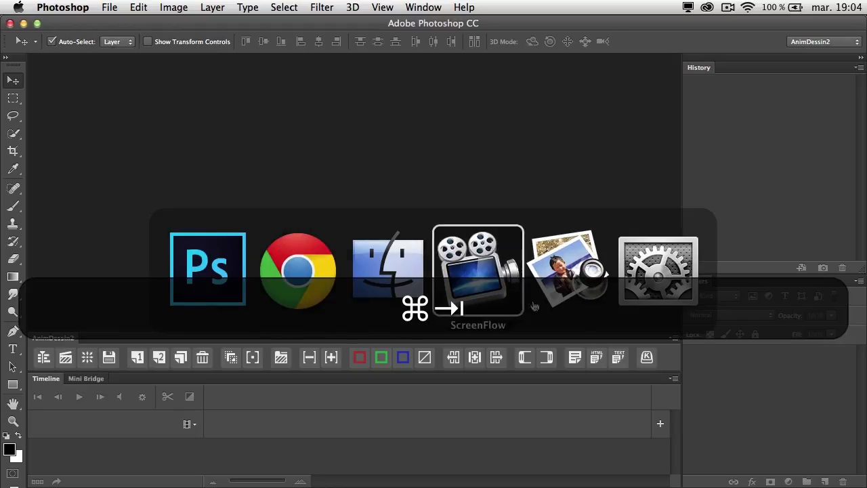
{"action": "left_click", "coordinate": [546, 286]}
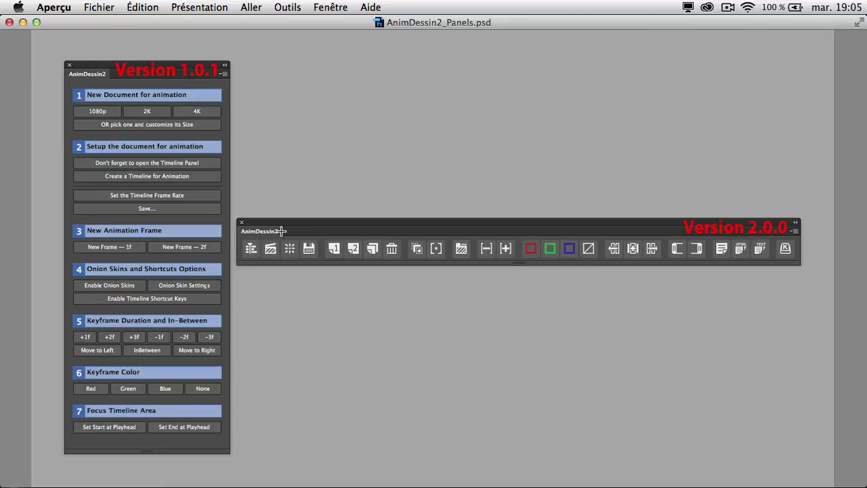
Return to Photoshop and look over the list of available panels and extensions
{"action": "key", "text": "super+Tab"}
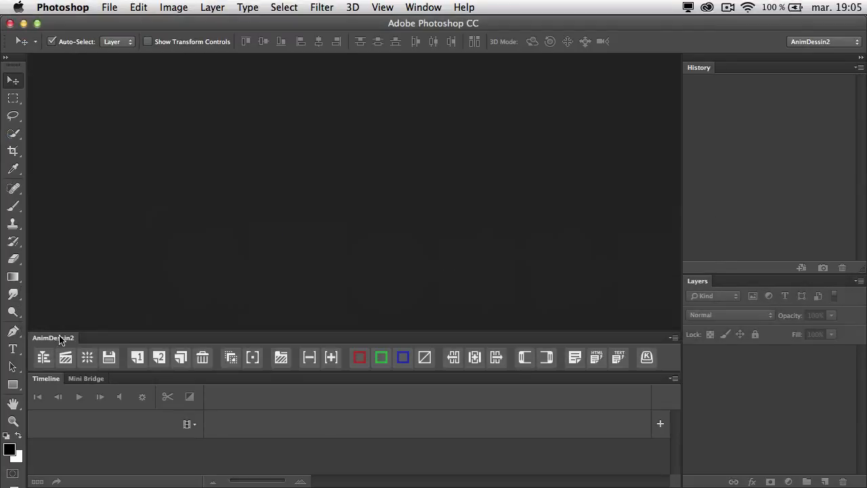
{"action": "left_click", "coordinate": [421, 7]}
{"action": "mouse_move", "coordinate": [420, 58]}
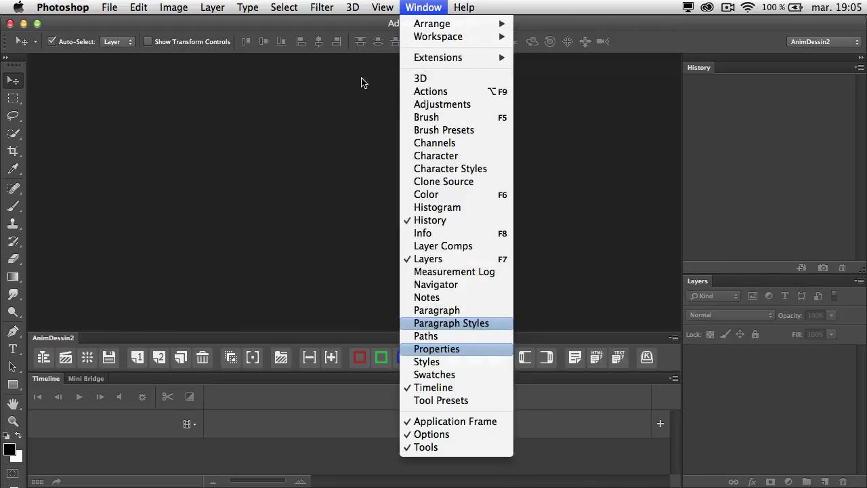
{"action": "left_click", "coordinate": [89, 92]}
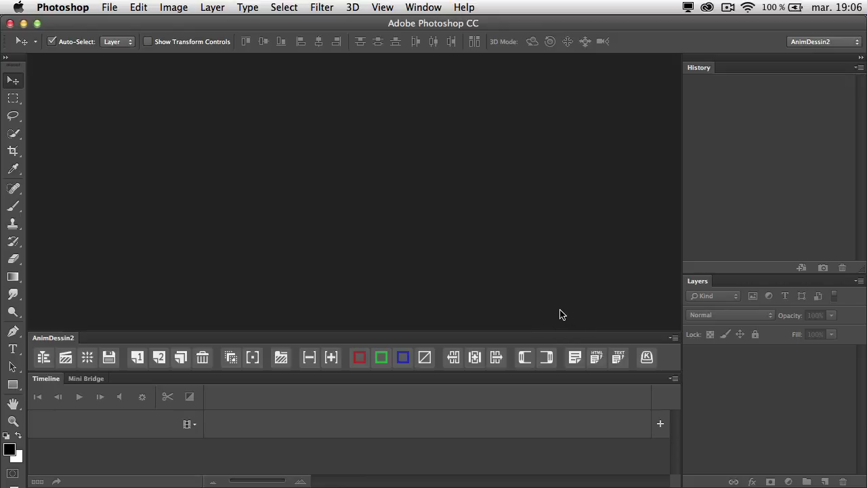
Try to create a new AnimDessin2 animation document with the Timeline hidden, and discard it without saving
{"action": "left_click", "coordinate": [42, 361]}
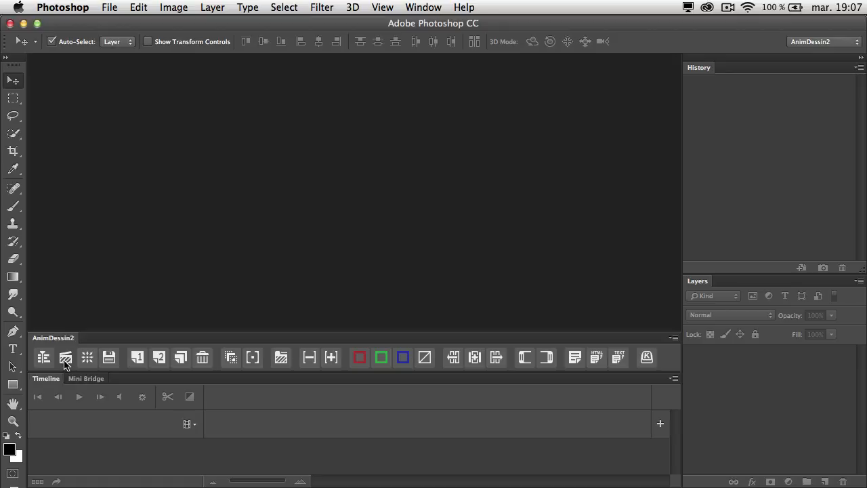
{"action": "left_click", "coordinate": [43, 360]}
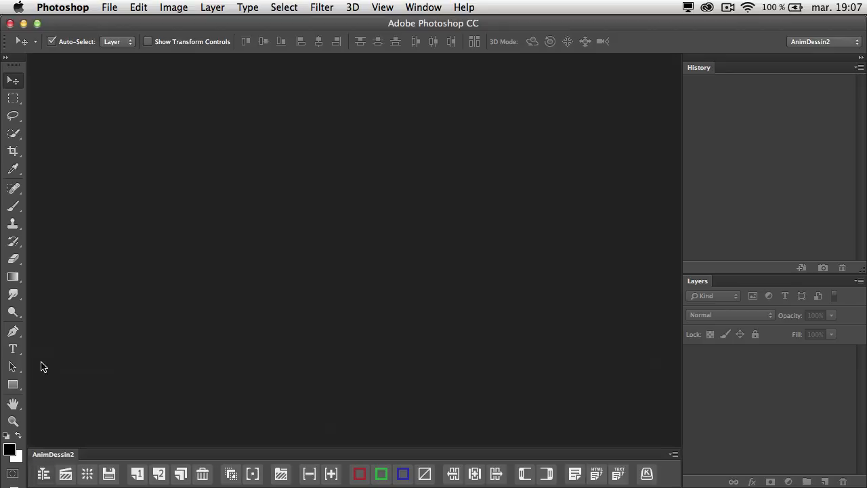
{"action": "left_click", "coordinate": [67, 476]}
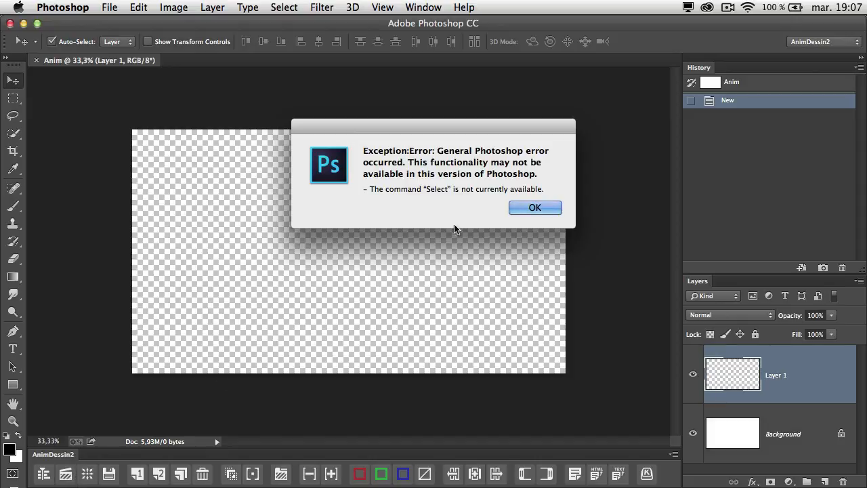
{"action": "left_click", "coordinate": [534, 207]}
{"action": "key", "text": "super+w"}
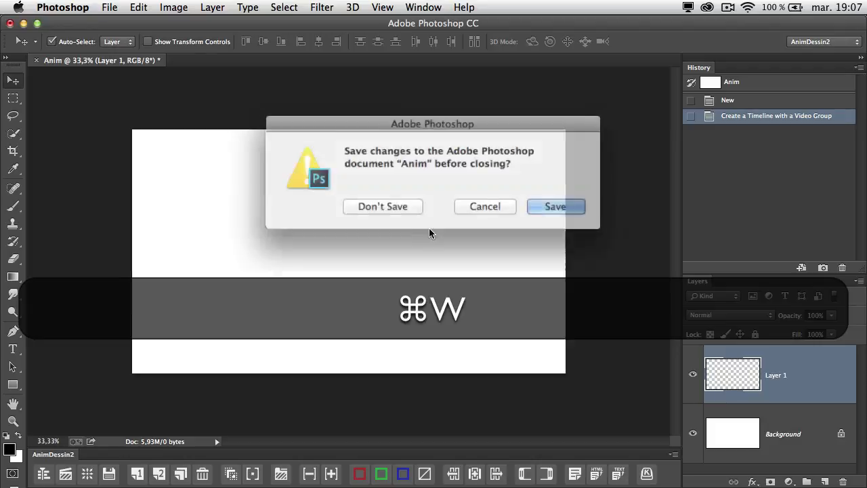
{"action": "left_click", "coordinate": [396, 207]}
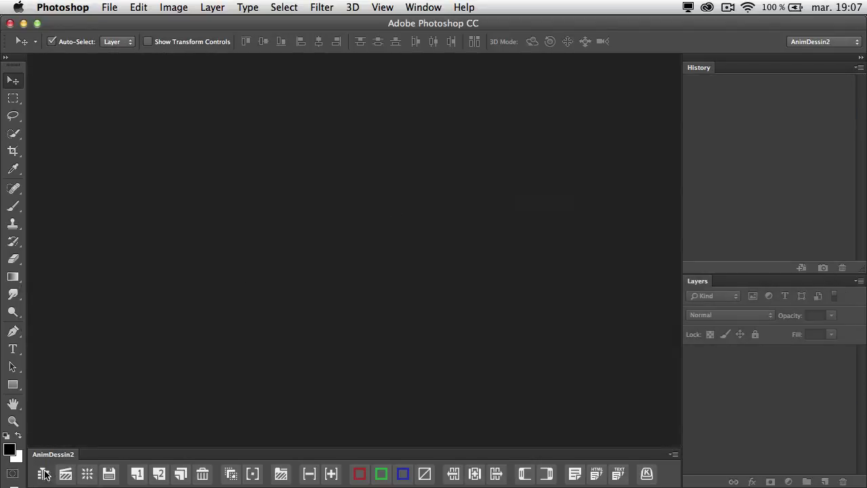
Show the Timeline and create a new AnimDessin2 animation document with a frame rate of 24 fps
{"action": "left_click", "coordinate": [43, 473]}
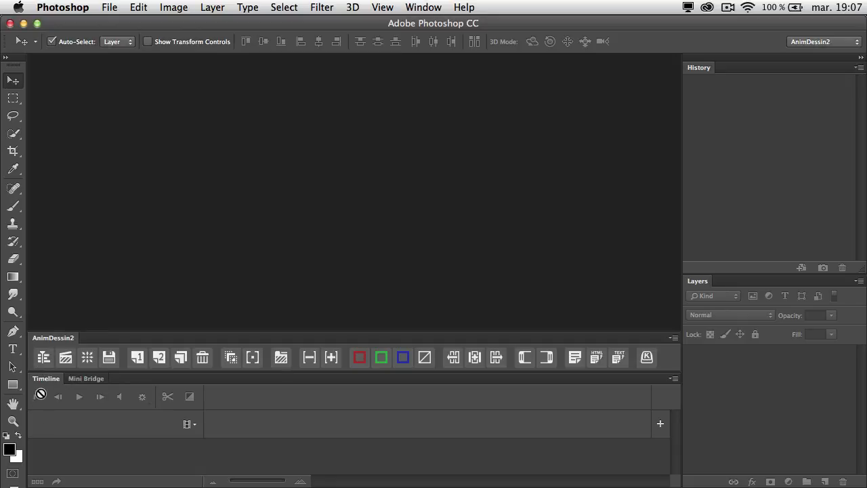
{"action": "left_click", "coordinate": [65, 363]}
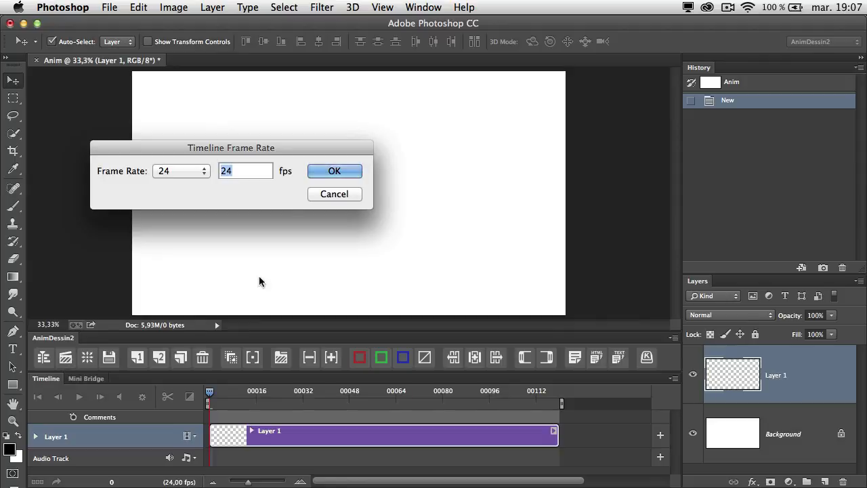
{"action": "left_click_drag", "start_coordinate": [254, 148], "coordinate": [215, 182]}
{"action": "left_click", "coordinate": [156, 203]}
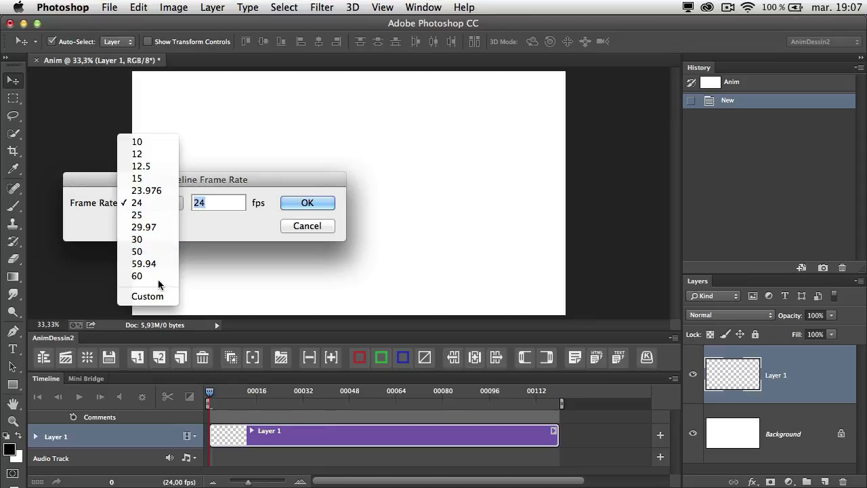
{"action": "left_click", "coordinate": [209, 201]}
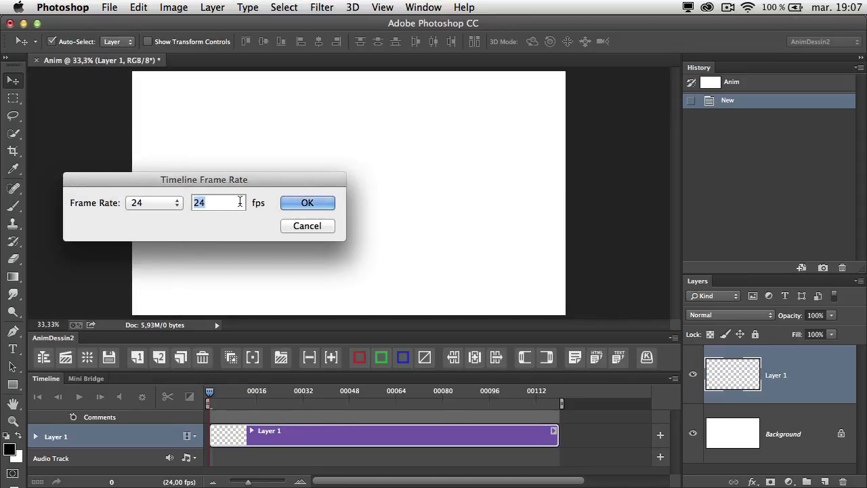
{"action": "left_click", "coordinate": [306, 204]}
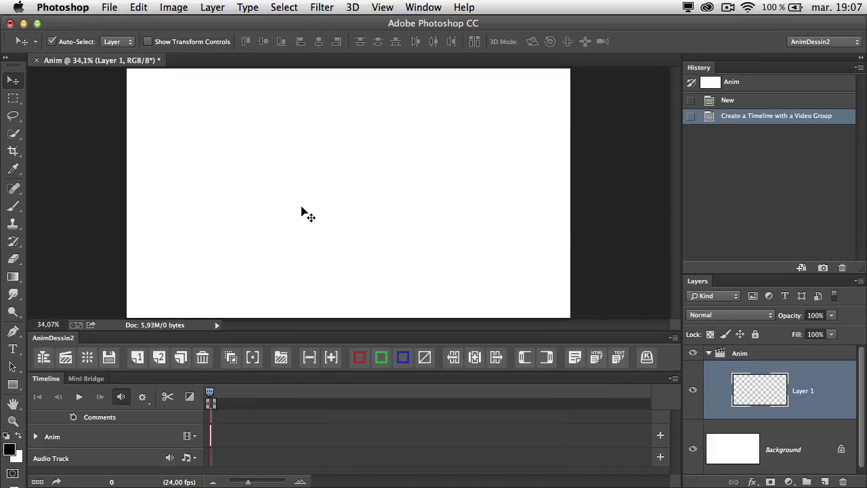
Resize the canvas to 1280 × 720 pixels and accept the clipping
{"action": "left_click", "coordinate": [88, 355]}
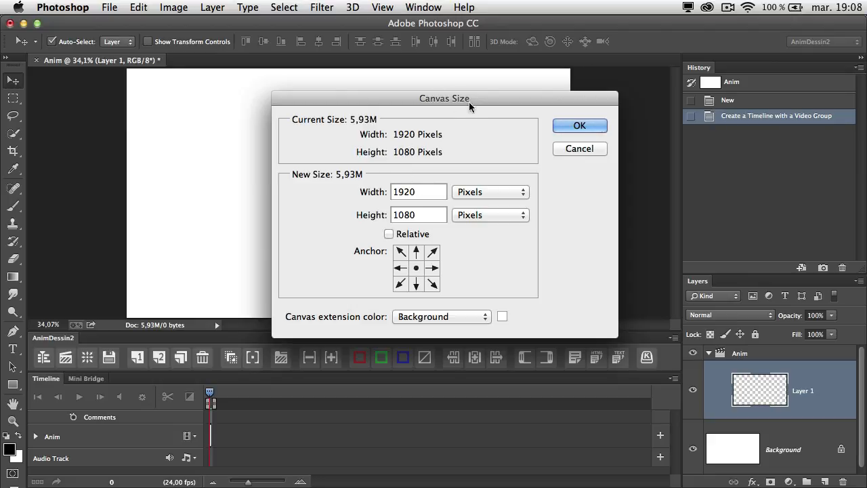
{"action": "double_click", "coordinate": [425, 196]}
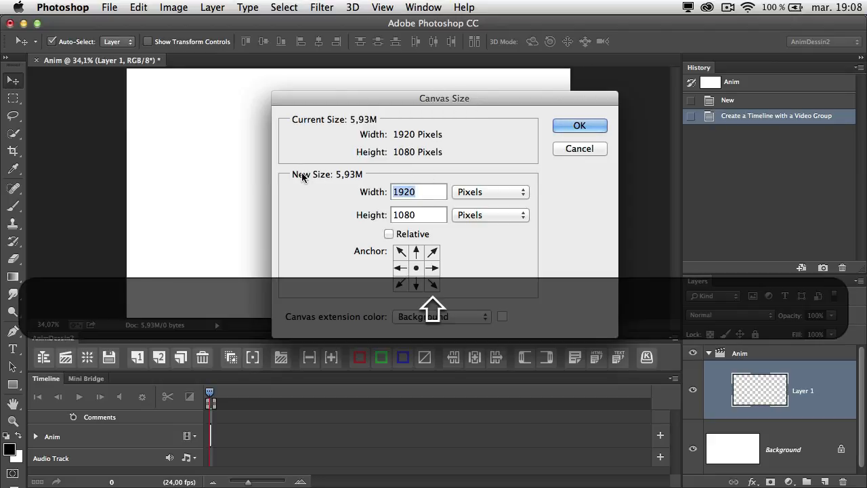
{"action": "type", "text": "1"}
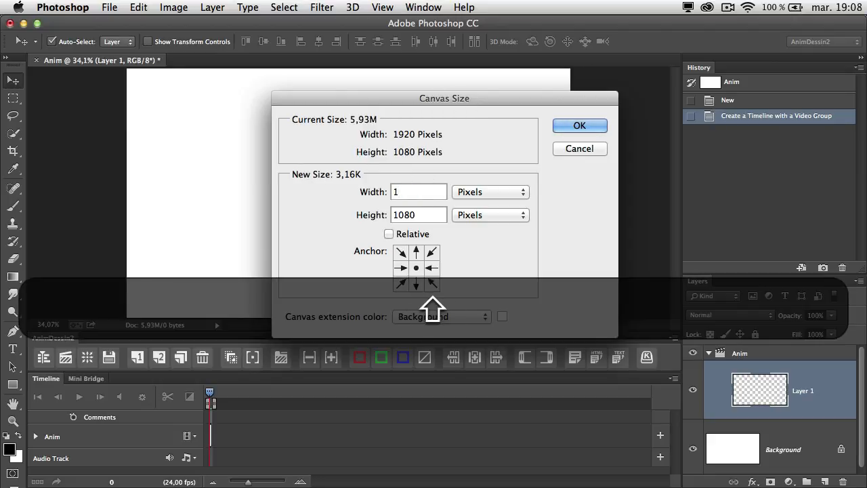
{"action": "type", "text": "280"}
{"action": "key", "text": "Tab"}
{"action": "type", "text": "720"}
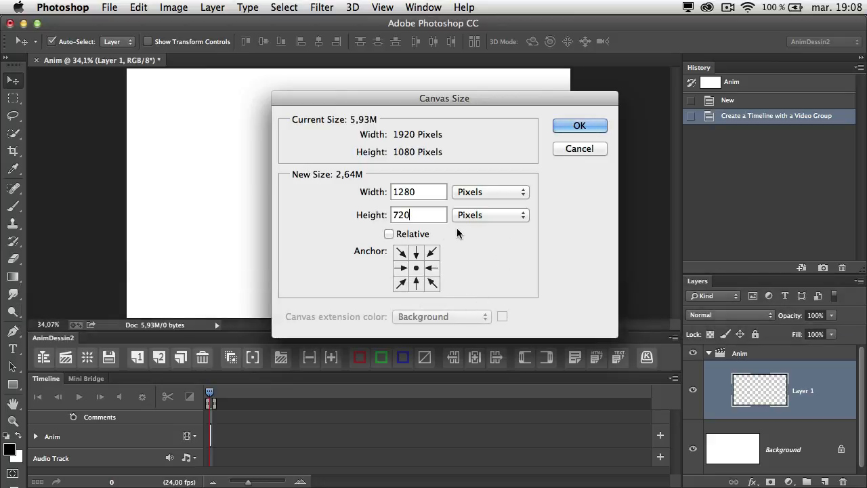
{"action": "left_click", "coordinate": [571, 129]}
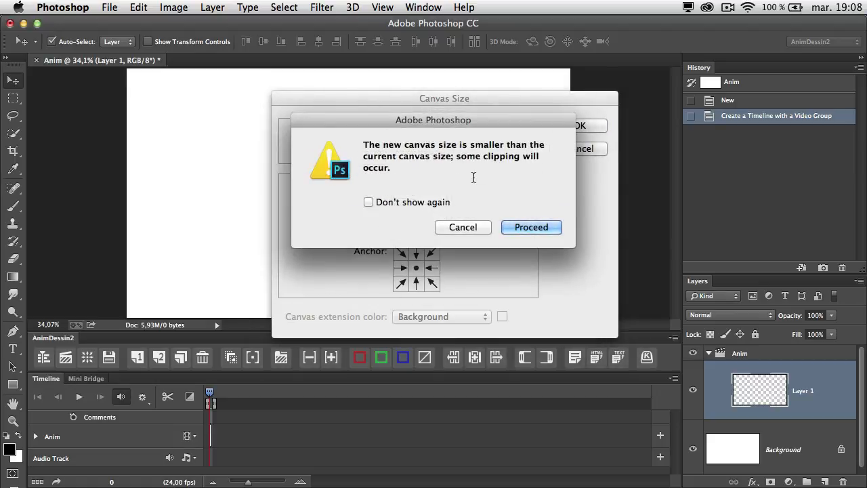
{"action": "left_click_drag", "start_coordinate": [384, 141], "coordinate": [362, 98]}
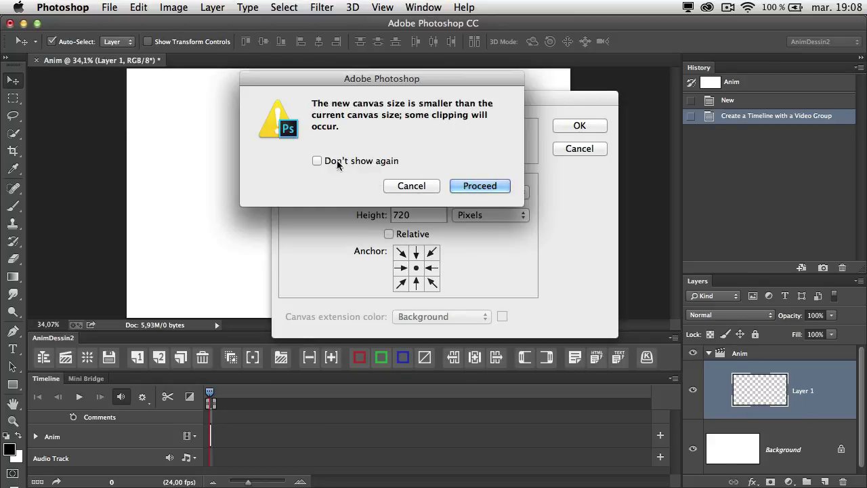
{"action": "left_click", "coordinate": [481, 186]}
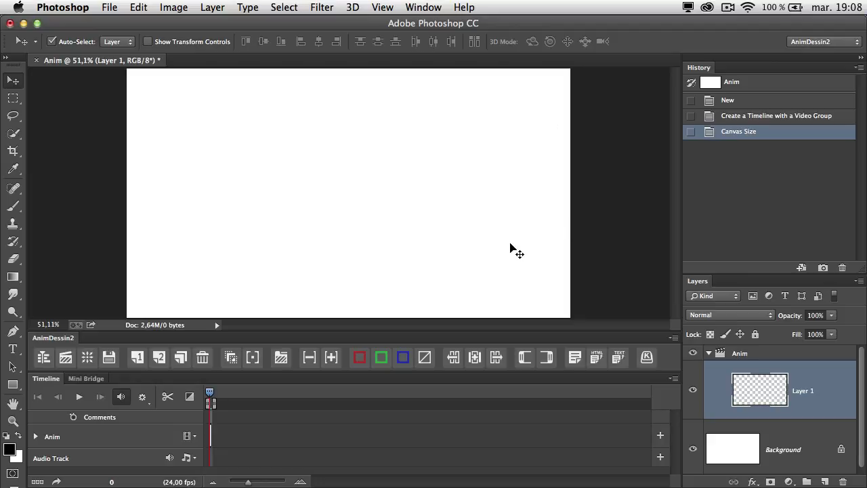
Try adding an ordinary new layer above Layer 1 in the Anim video group, and delete it
{"action": "left_click", "coordinate": [283, 481]}
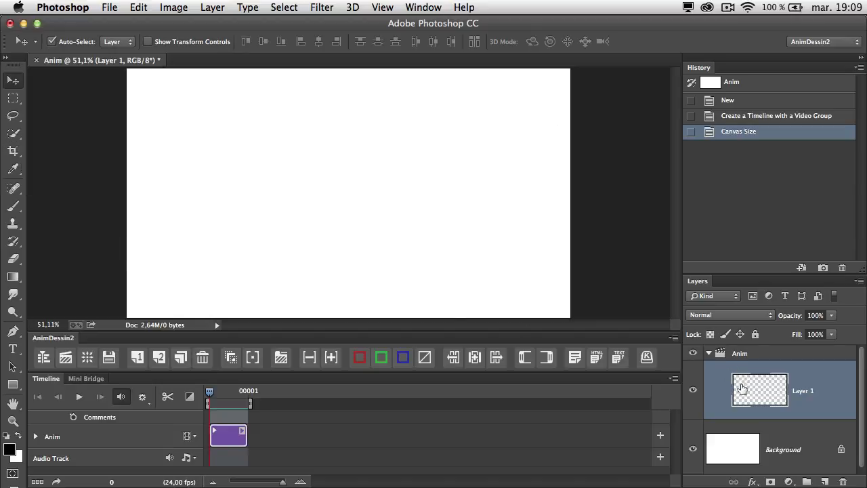
{"action": "left_click", "coordinate": [825, 481]}
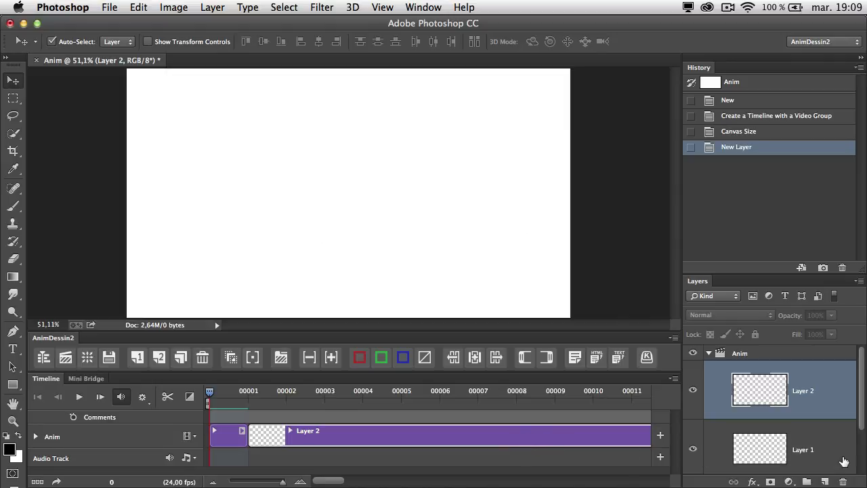
{"action": "left_click", "coordinate": [843, 481]}
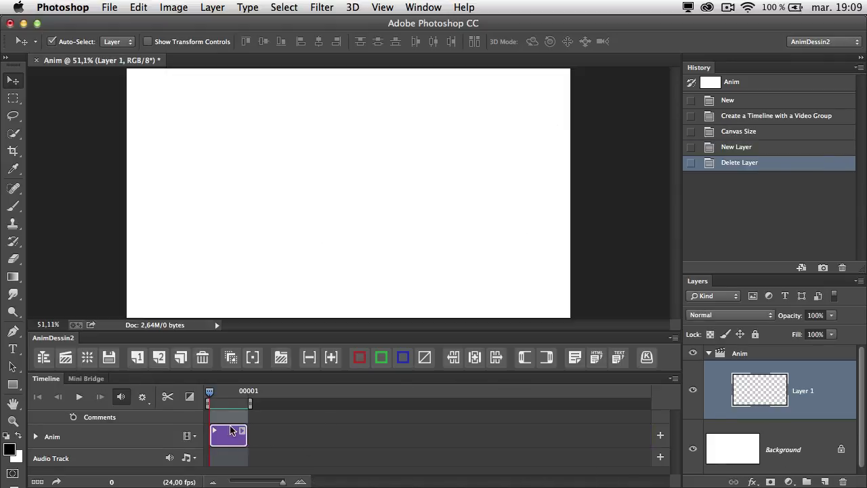
Brush a rough black circle on Layer 1 in the canvas's left half, and add a keyframe visible on 1 frame after it
{"action": "left_click", "coordinate": [15, 209]}
{"action": "mouse_move", "coordinate": [198, 161]}
{"action": "left_mouse_down"}
{"action": "mouse_move", "coordinate": [194, 205]}
{"action": "mouse_move", "coordinate": [205, 156]}
{"action": "left_mouse_up"}
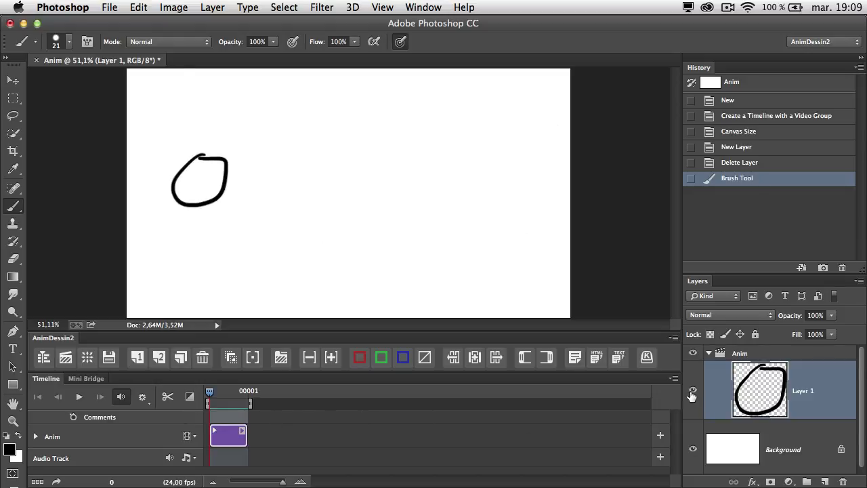
{"action": "left_click", "coordinate": [674, 378]}
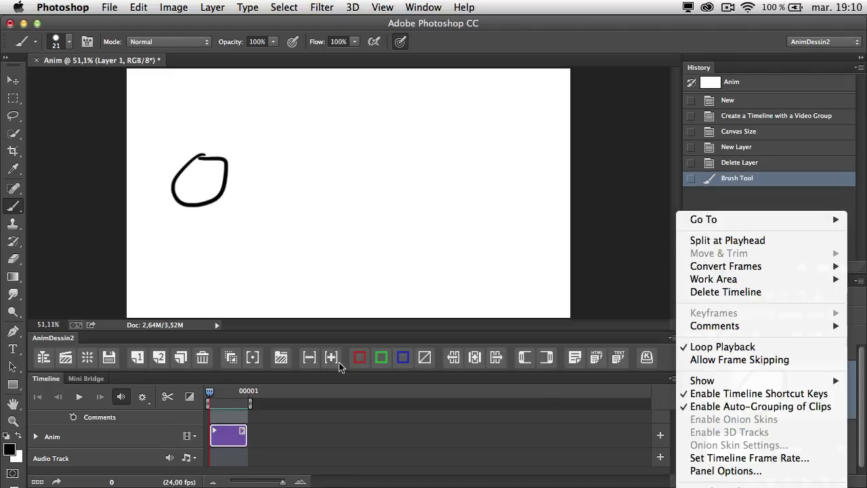
{"action": "left_click", "coordinate": [137, 363]}
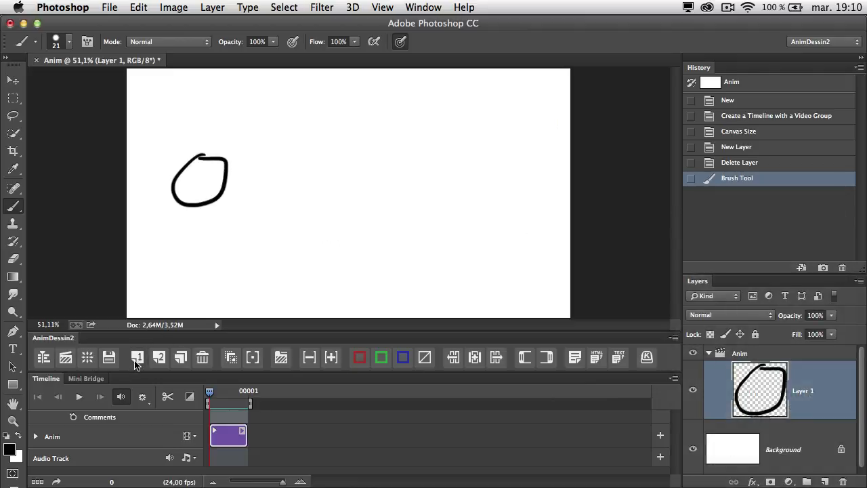
{"action": "left_click", "coordinate": [136, 358]}
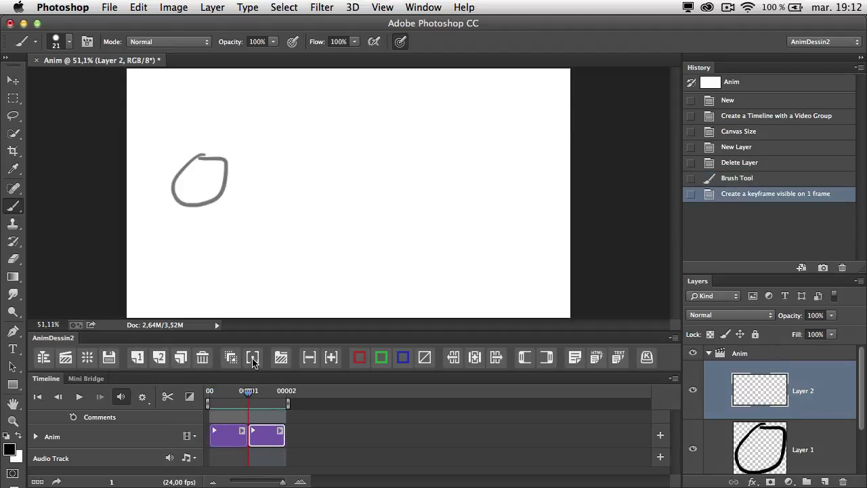
Configure the onion skin with 2 frames before, a maximum opacity of 25% and a minimum opacity of 15%
{"action": "left_click", "coordinate": [253, 358]}
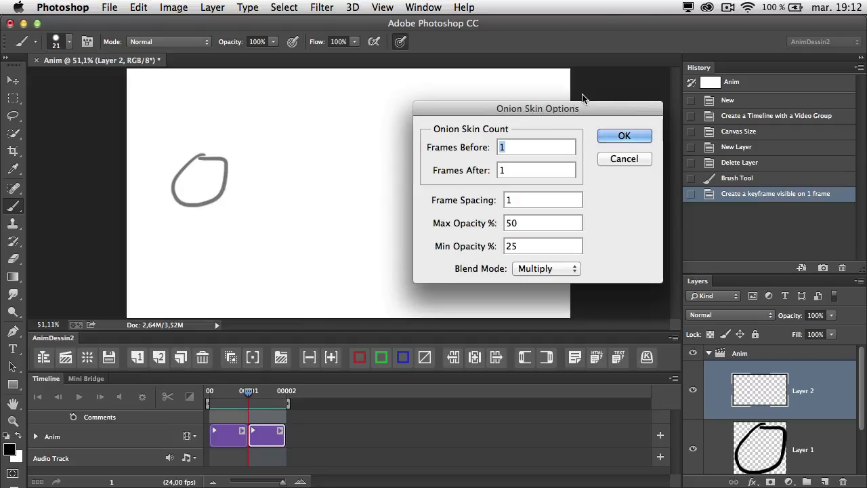
{"action": "key", "text": "Up"}
{"action": "key", "text": "Tab"}
{"action": "key", "text": "Tab"}
{"action": "key", "text": "Tab"}
{"action": "key", "text": "shift+Down"}
{"action": "key", "text": "shift+Down"}
{"action": "key", "text": "shift+Down"}
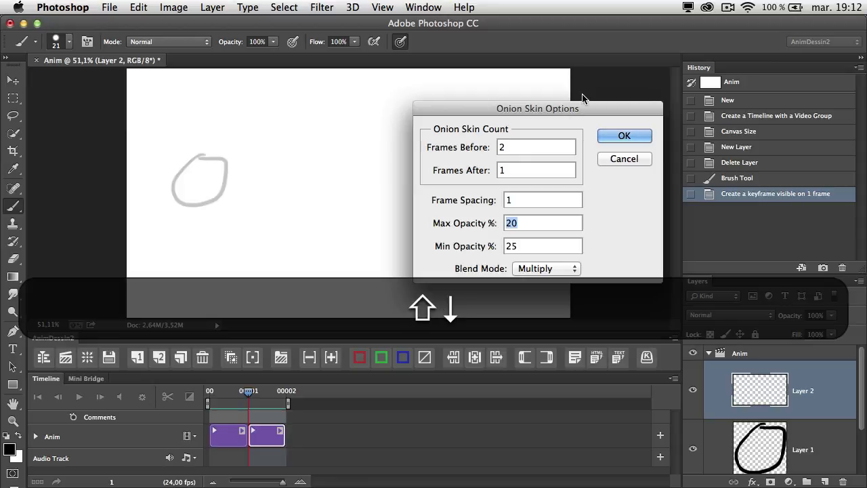
{"action": "key", "text": "Up"}
{"action": "key", "text": "Up"}
{"action": "key", "text": "Up"}
{"action": "key", "text": "Up"}
{"action": "key", "text": "Up"}
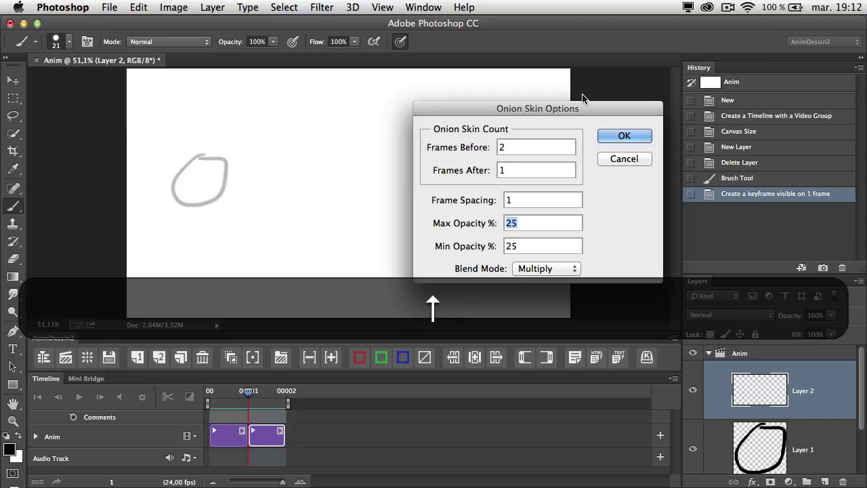
{"action": "key", "text": "Tab"}
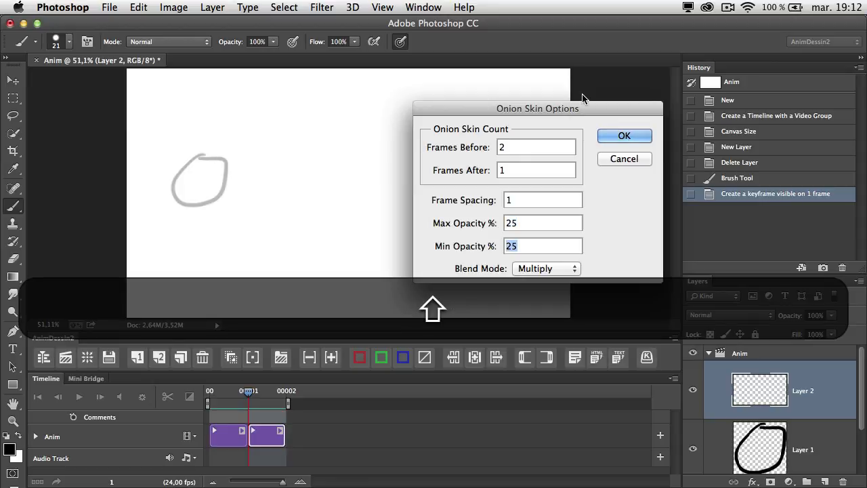
{"action": "key", "text": "shift+Down"}
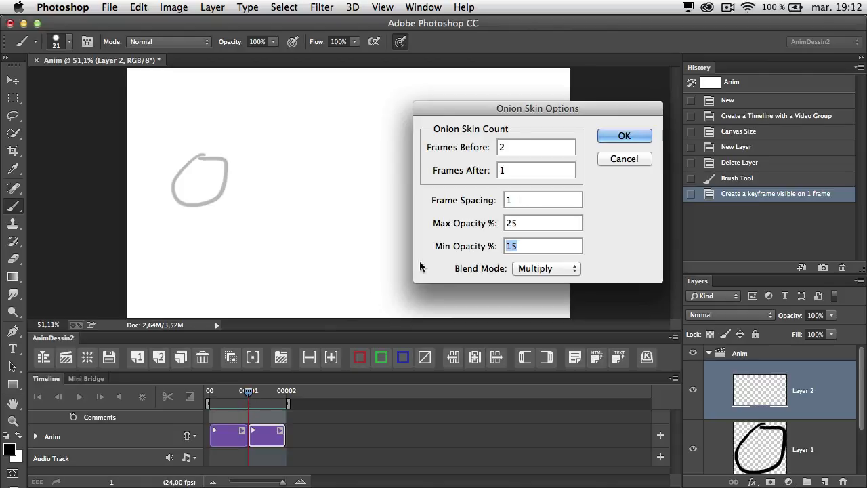
{"action": "left_click", "coordinate": [625, 136]}
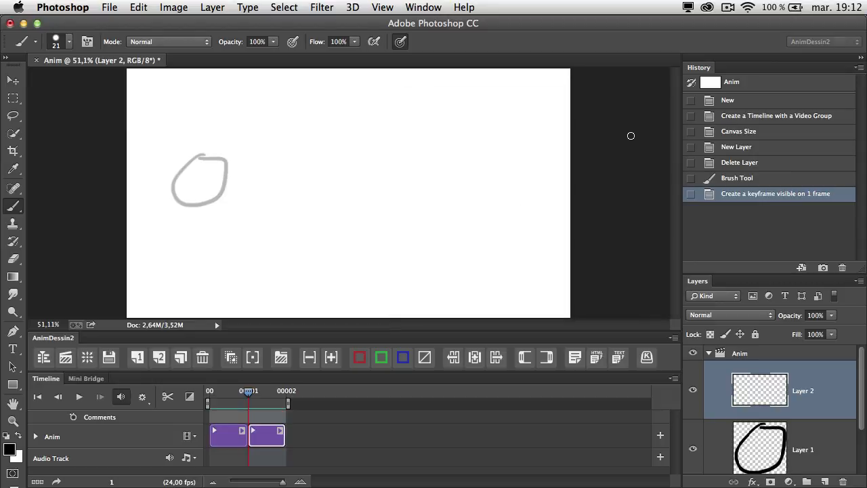
Brush two more circles on consecutive one-frame keyframes, each shifted slightly down and to the right of the previous drawing
{"action": "mouse_move", "coordinate": [205, 186]}
{"action": "left_mouse_down"}
{"action": "mouse_move", "coordinate": [212, 218]}
{"action": "mouse_move", "coordinate": [249, 179]}
{"action": "mouse_move", "coordinate": [210, 173]}
{"action": "mouse_move", "coordinate": [198, 204]}
{"action": "left_mouse_up"}
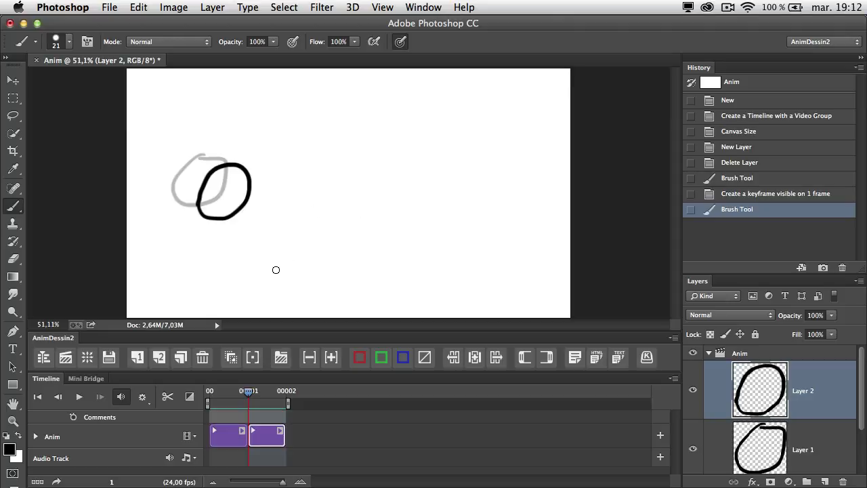
{"action": "left_click", "coordinate": [136, 363]}
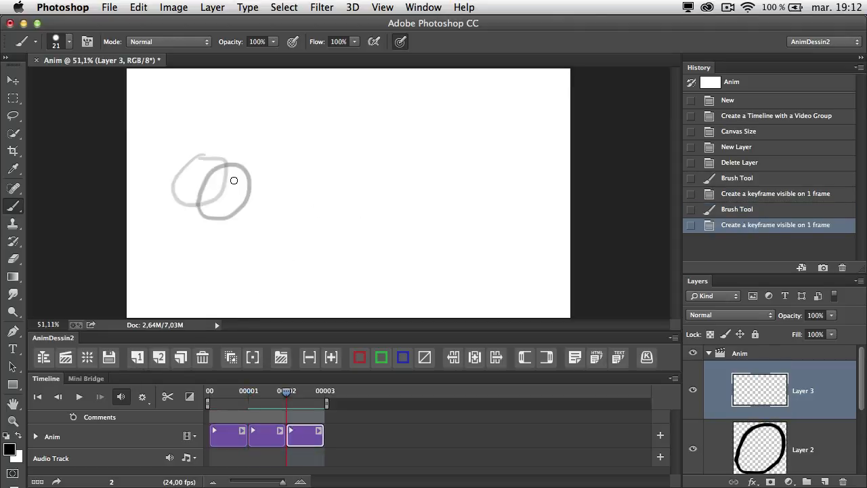
{"action": "mouse_move", "coordinate": [234, 178]}
{"action": "left_mouse_down"}
{"action": "mouse_move", "coordinate": [222, 222]}
{"action": "mouse_move", "coordinate": [281, 220]}
{"action": "mouse_move", "coordinate": [269, 170]}
{"action": "mouse_move", "coordinate": [229, 187]}
{"action": "left_mouse_up"}
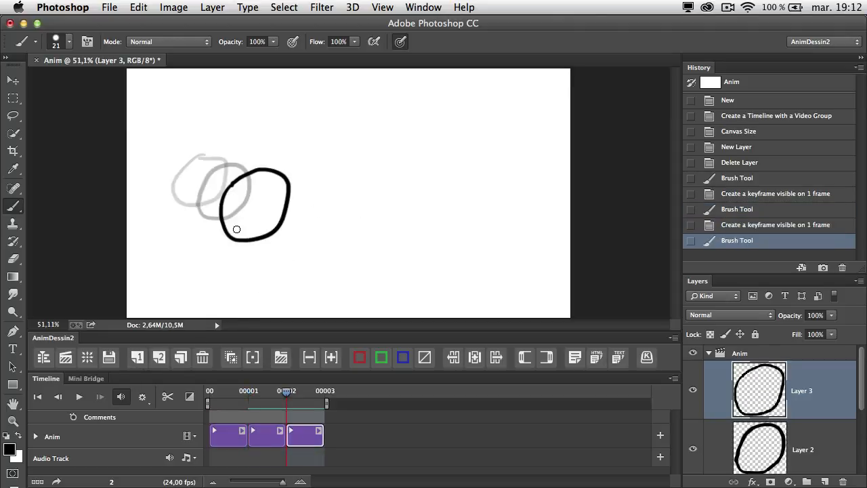
Step back and forth through the three drawn frames and play the animation to check the motion
{"action": "left_click", "coordinate": [58, 397]}
{"action": "left_click", "coordinate": [58, 397]}
{"action": "left_click", "coordinate": [99, 397]}
{"action": "left_click", "coordinate": [100, 397]}
{"action": "left_click", "coordinate": [59, 397]}
{"action": "left_click", "coordinate": [59, 397]}
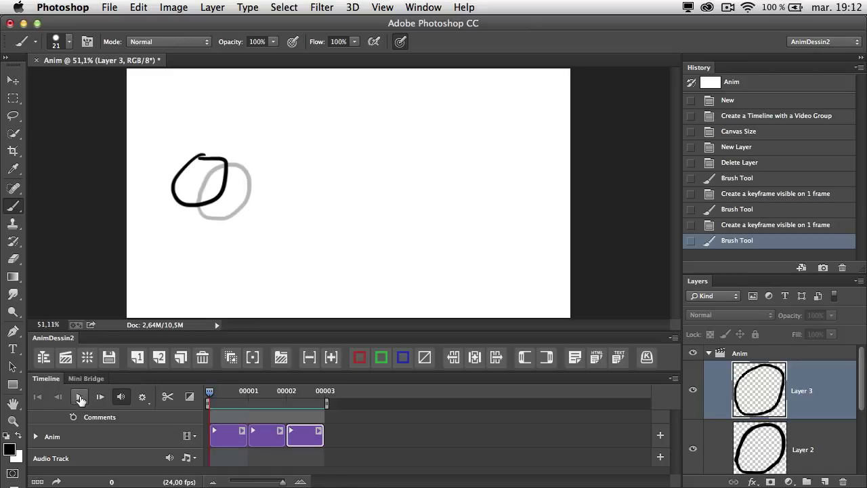
{"action": "left_click", "coordinate": [79, 397]}
{"action": "left_click", "coordinate": [79, 397]}
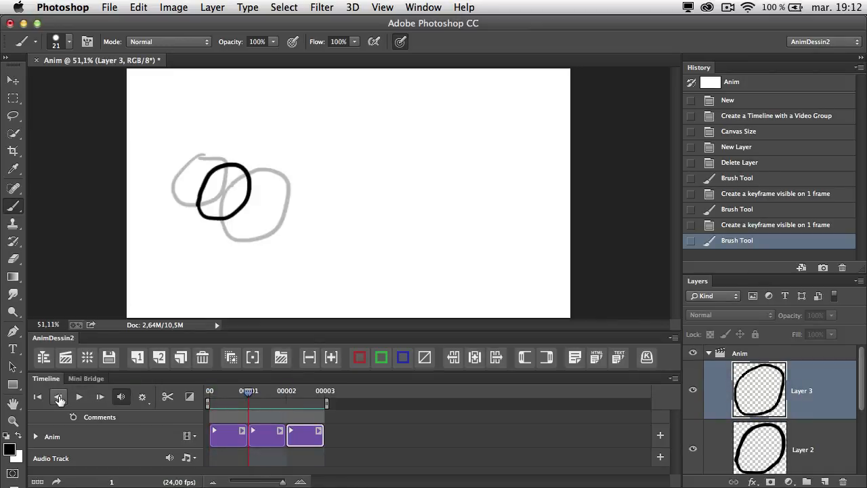
{"action": "left_click", "coordinate": [97, 397]}
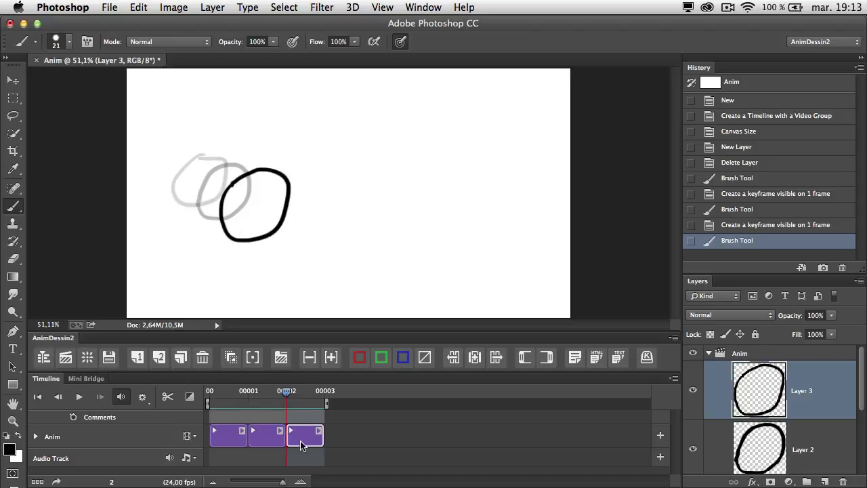
Extend the exposure of the third drawing's clip by six frames
{"action": "left_click", "coordinate": [332, 358]}
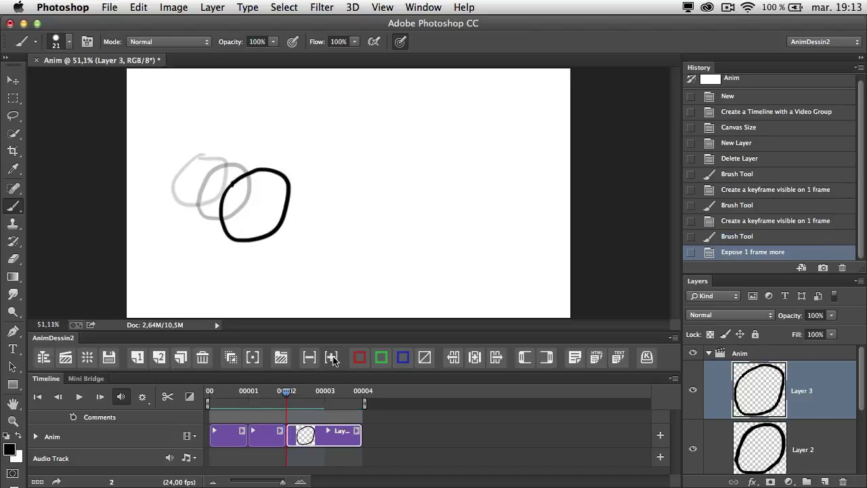
{"action": "left_click", "coordinate": [332, 358]}
{"action": "left_click", "coordinate": [331, 358]}
{"action": "left_click", "coordinate": [332, 358]}
{"action": "left_click", "coordinate": [331, 359]}
{"action": "left_click", "coordinate": [331, 359]}
Shorten the exposure of the third drawing's clip by six frames
{"action": "left_click", "coordinate": [309, 358]}
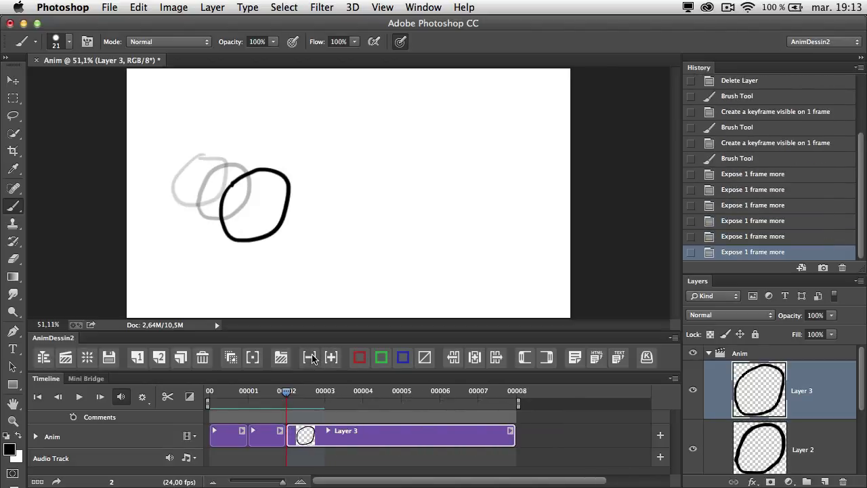
{"action": "left_click", "coordinate": [309, 358]}
{"action": "left_click", "coordinate": [309, 357]}
{"action": "left_click", "coordinate": [309, 358]}
{"action": "left_click", "coordinate": [309, 358]}
{"action": "left_click", "coordinate": [309, 358]}
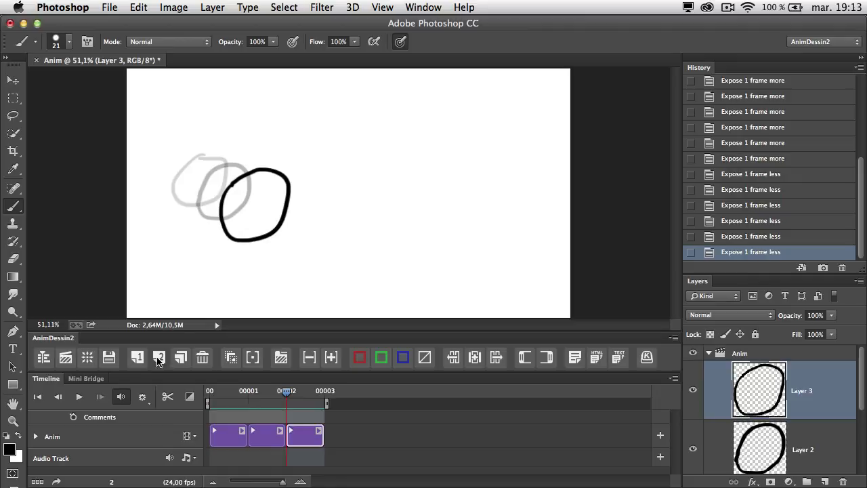
Add a keyframe visible on 2 frames, check the onion skin options without changing them, and brush the next circle lower and further right
{"action": "left_click", "coordinate": [158, 358]}
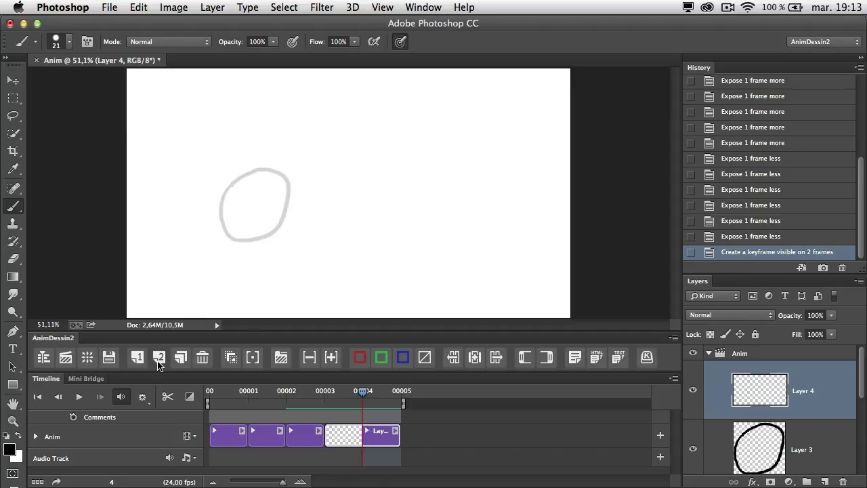
{"action": "left_click", "coordinate": [252, 358]}
{"action": "left_click", "coordinate": [616, 158]}
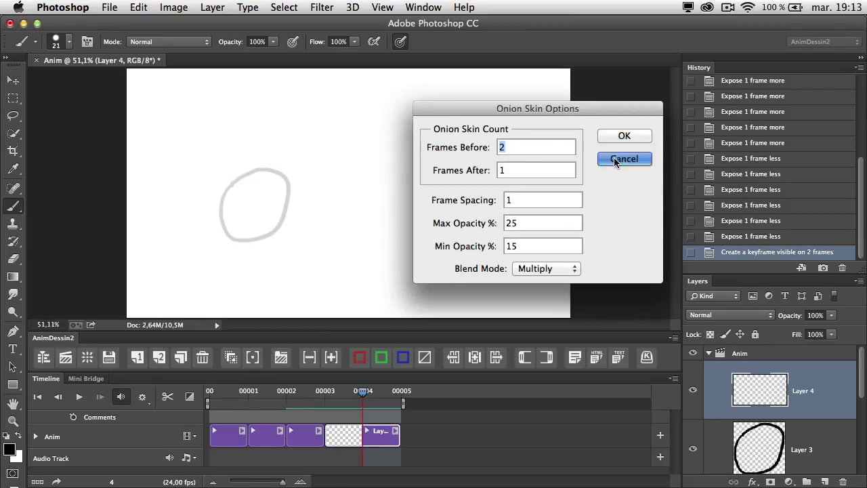
{"action": "mouse_move", "coordinate": [267, 200]}
{"action": "left_mouse_down"}
{"action": "mouse_move", "coordinate": [277, 266]}
{"action": "mouse_move", "coordinate": [317, 205]}
{"action": "mouse_move", "coordinate": [270, 193]}
{"action": "left_mouse_up"}
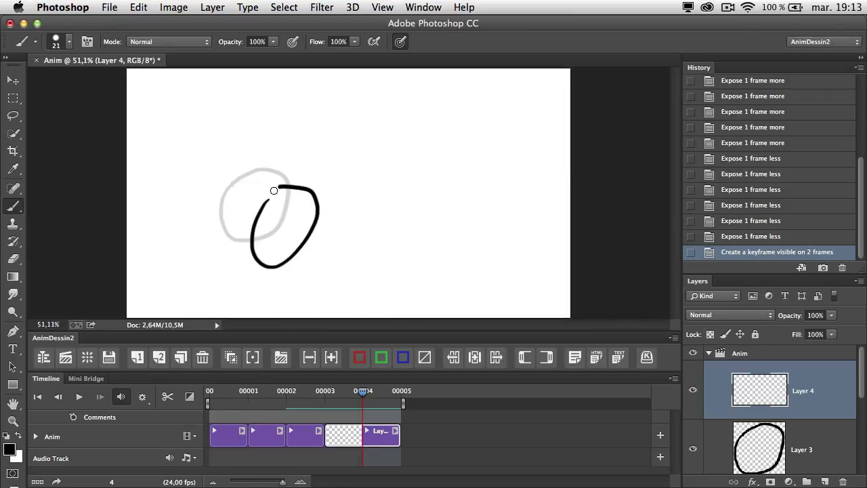
Add a keyframe visible on 1 frame and brush an oval on it, offset down and right from the previous drawing
{"action": "left_click", "coordinate": [137, 357]}
{"action": "mouse_move", "coordinate": [292, 213]}
{"action": "left_mouse_down"}
{"action": "mouse_move", "coordinate": [273, 253]}
{"action": "mouse_move", "coordinate": [313, 286]}
{"action": "mouse_move", "coordinate": [341, 217]}
{"action": "mouse_move", "coordinate": [283, 231]}
{"action": "left_mouse_up"}
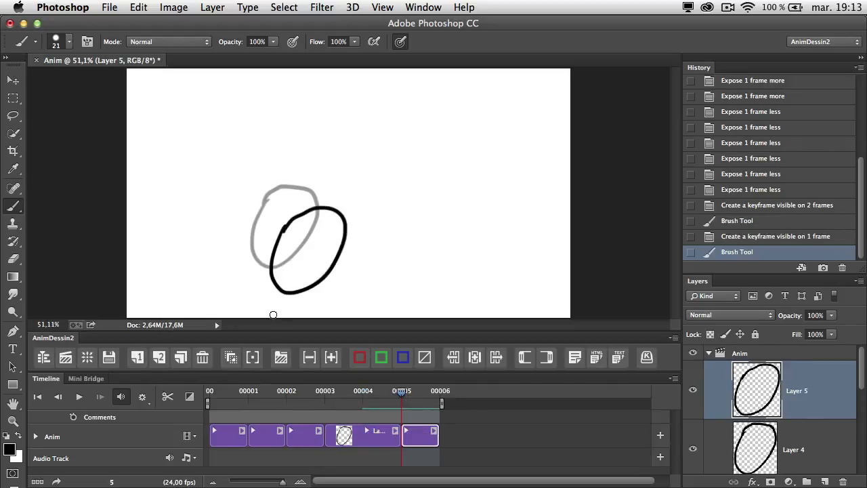
Duplicate the last drawn frame and colorize the copy in red
{"action": "left_click", "coordinate": [181, 359]}
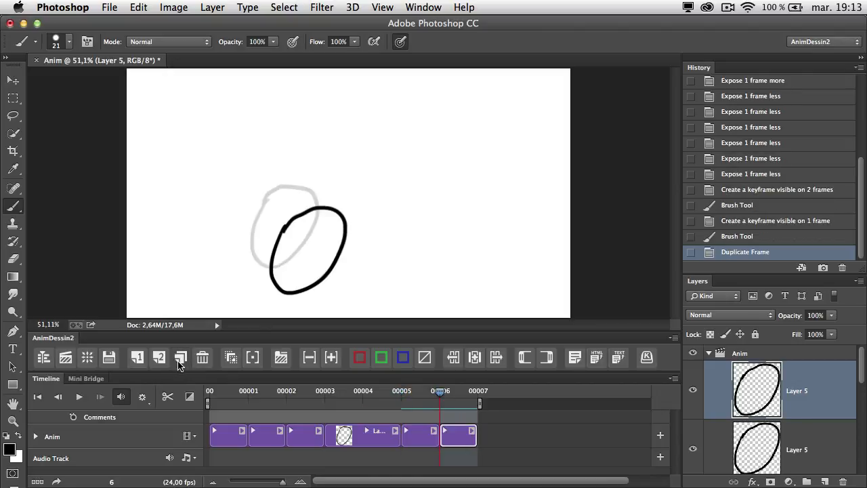
{"action": "left_click", "coordinate": [358, 360]}
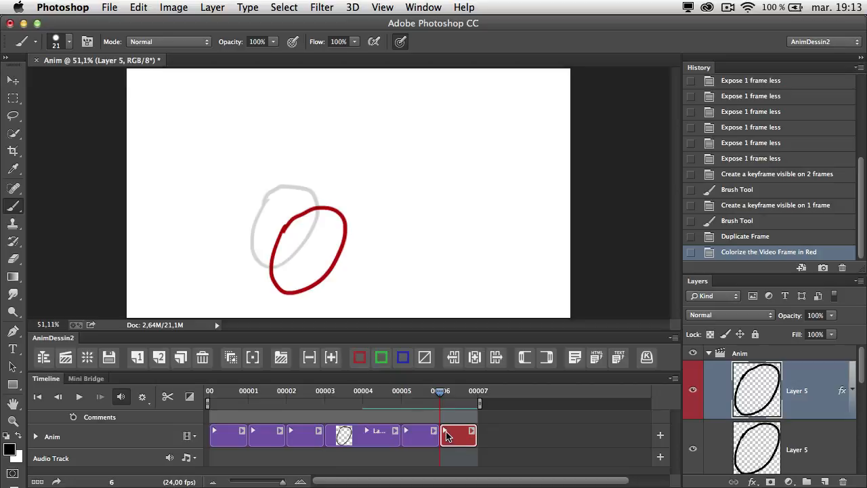
Free-transform the red oval to 108.5% scale with a −5.84° rotation and shift it slightly right and down
{"action": "key", "text": "super+t"}
{"action": "left_click_drag", "start_coordinate": [327, 270], "coordinate": [335, 268]}
{"action": "mouse_move", "coordinate": [373, 183]}
{"action": "left_mouse_down"}
{"action": "mouse_move", "coordinate": [368, 176]}
{"action": "mouse_move", "coordinate": [361, 192]}
{"action": "left_mouse_up"}
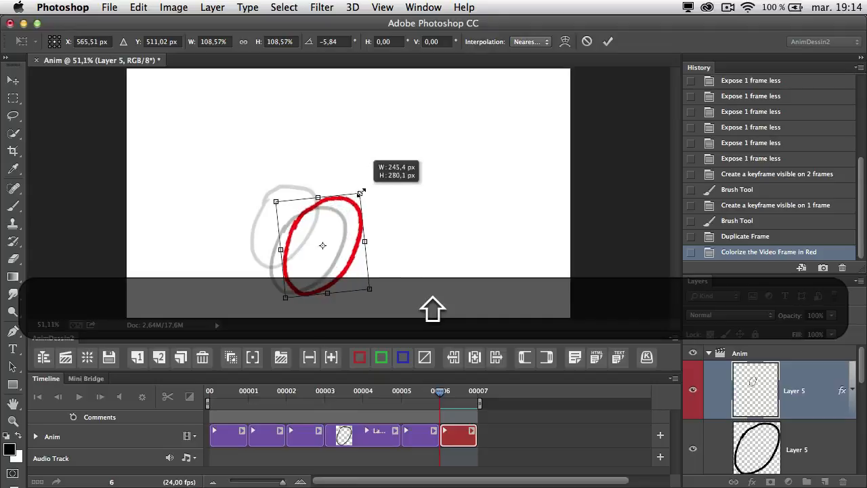
{"action": "left_click_drag", "start_coordinate": [346, 227], "coordinate": [350, 230]}
{"action": "key", "text": "Return"}
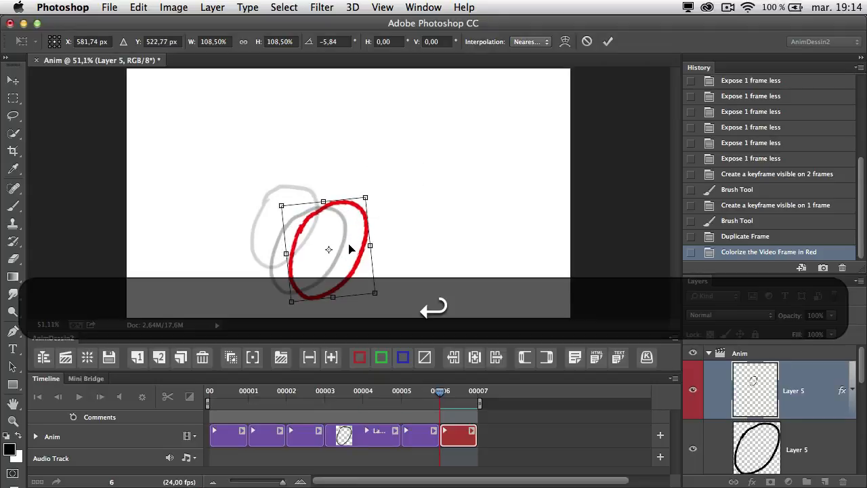
{"action": "left_click", "coordinate": [608, 41]}
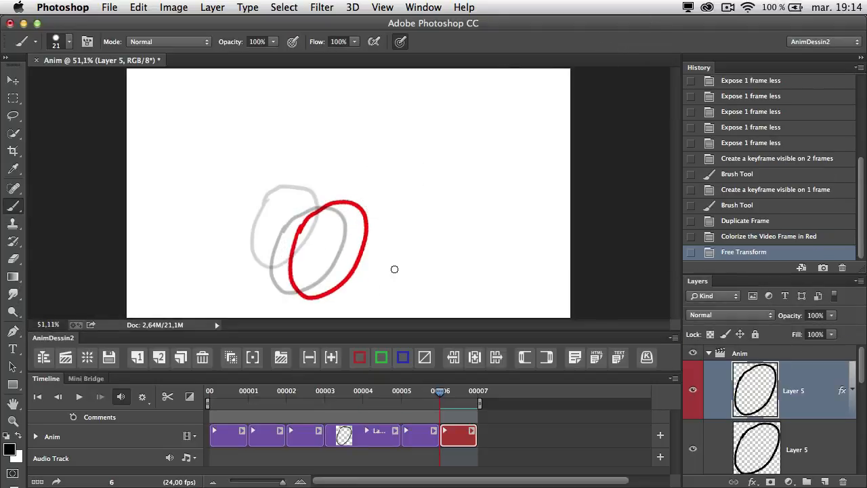
Brush two short dashes for eyes and one for a mouth inside the red oval
{"action": "left_click", "coordinate": [322, 238]}
{"action": "left_click", "coordinate": [348, 236]}
{"action": "left_click_drag", "start_coordinate": [327, 272], "coordinate": [331, 271]}
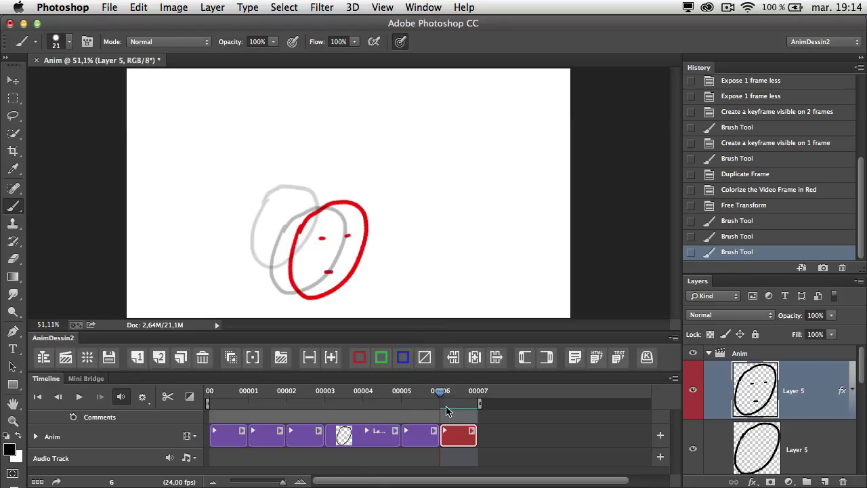
Add a blank keyframe visible on 1 frame after the red drawing and delete that new layer
{"action": "mouse_move", "coordinate": [439, 398]}
{"action": "left_mouse_down"}
{"action": "mouse_move", "coordinate": [402, 398]}
{"action": "mouse_move", "coordinate": [439, 401]}
{"action": "left_mouse_up"}
{"action": "left_click", "coordinate": [136, 358]}
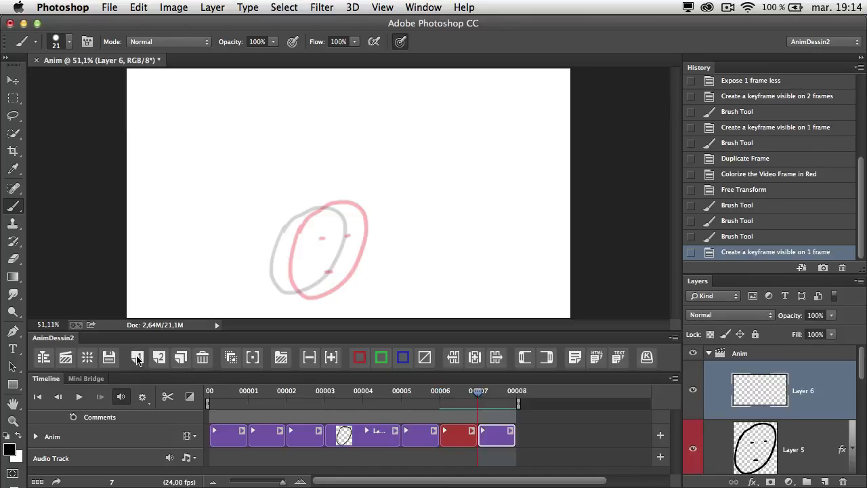
{"action": "left_click", "coordinate": [202, 357]}
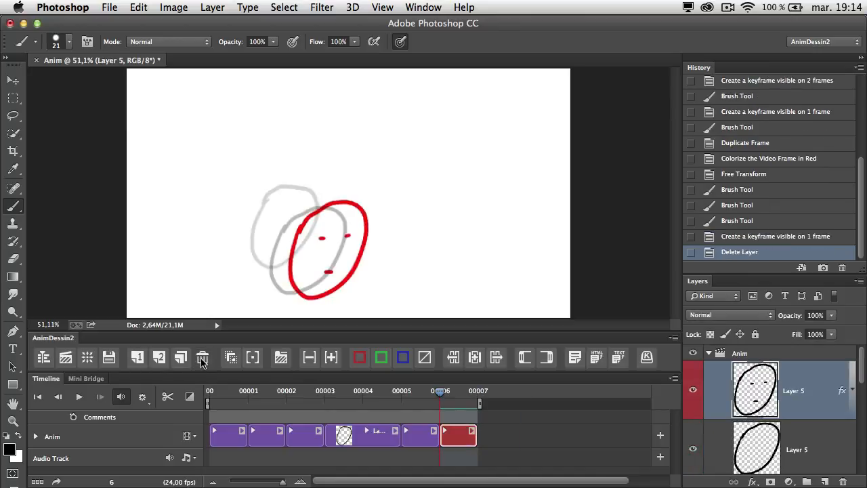
Add a keyframe visible on 1 frame after the red drawing, brush a smiling face further right and colorize it in green
{"action": "left_click", "coordinate": [138, 357]}
{"action": "mouse_move", "coordinate": [337, 229]}
{"action": "left_mouse_down"}
{"action": "mouse_move", "coordinate": [323, 291]}
{"action": "mouse_move", "coordinate": [397, 249]}
{"action": "mouse_move", "coordinate": [359, 218]}
{"action": "mouse_move", "coordinate": [332, 236]}
{"action": "mouse_move", "coordinate": [371, 243]}
{"action": "mouse_move", "coordinate": [375, 270]}
{"action": "left_mouse_up"}
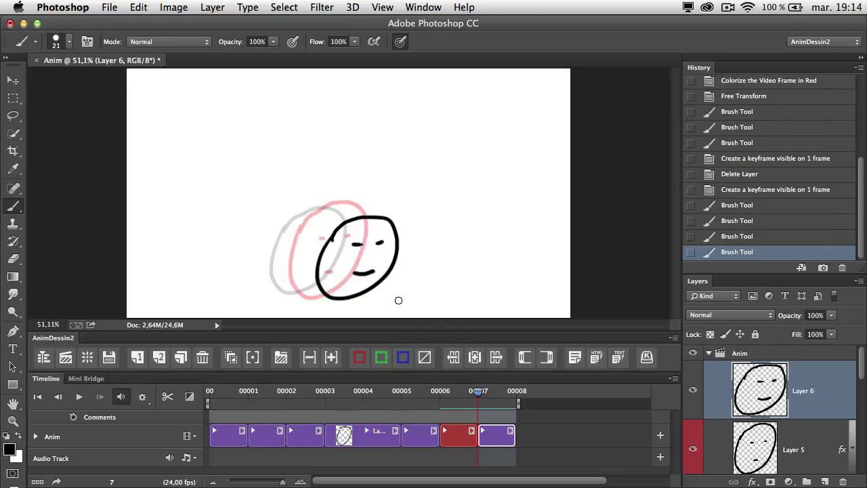
{"action": "left_click", "coordinate": [381, 359]}
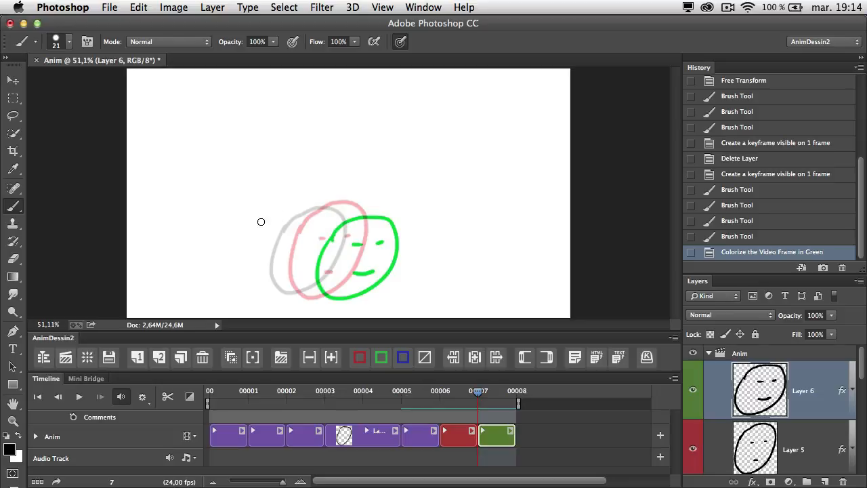
Go back to frame 0 and lower the opacity of the Anim video group to 15%
{"action": "mouse_move", "coordinate": [481, 393]}
{"action": "left_mouse_down"}
{"action": "mouse_move", "coordinate": [315, 402]}
{"action": "mouse_move", "coordinate": [480, 408]}
{"action": "mouse_move", "coordinate": [366, 408]}
{"action": "mouse_move", "coordinate": [466, 410]}
{"action": "left_mouse_up"}
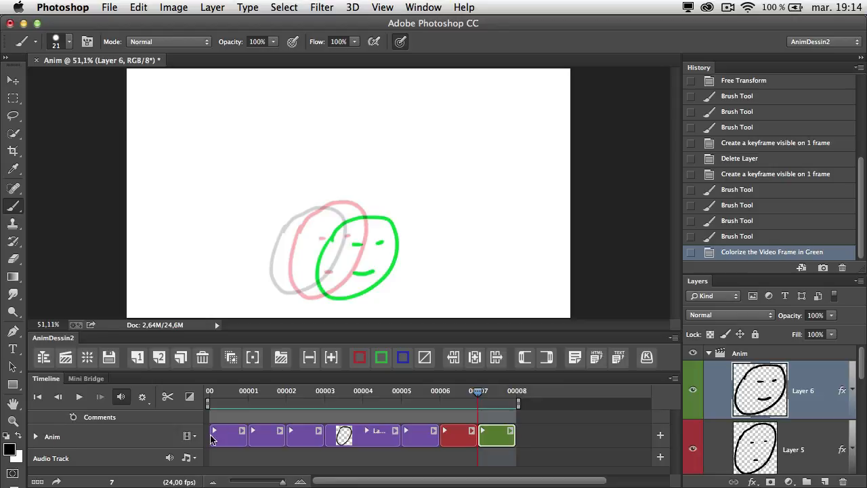
{"action": "left_click_drag", "start_coordinate": [476, 395], "coordinate": [213, 400]}
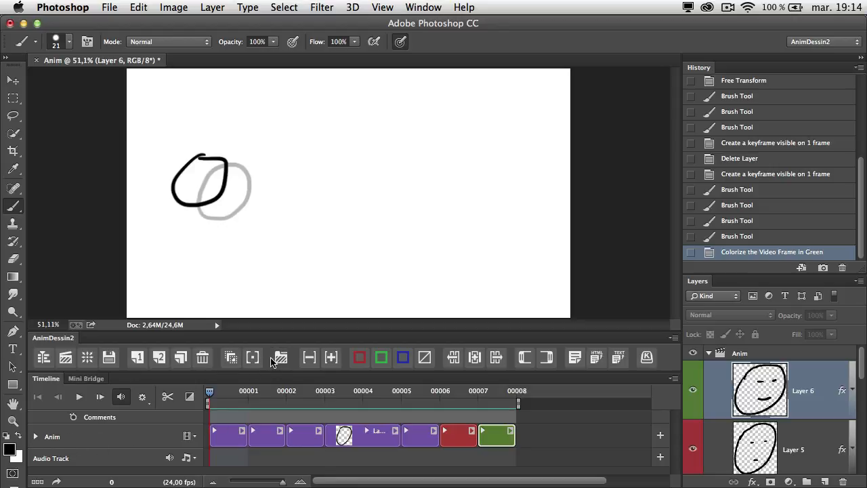
{"action": "left_click", "coordinate": [770, 357]}
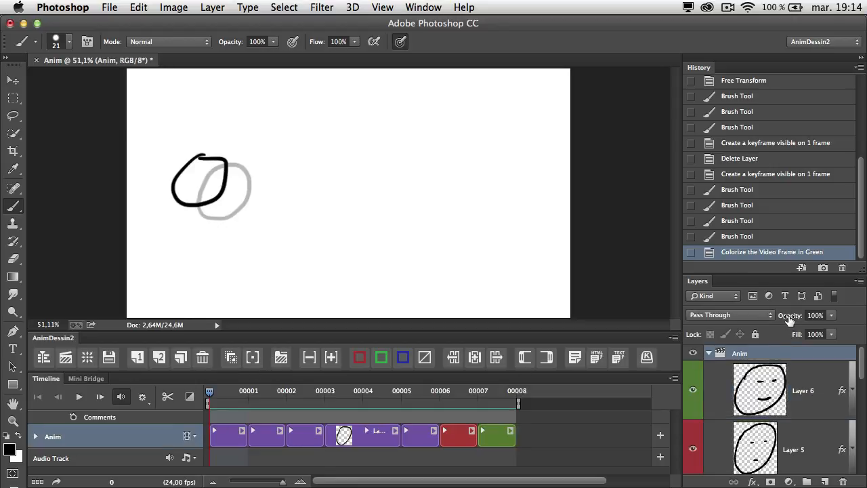
{"action": "mouse_move", "coordinate": [790, 319]}
{"action": "left_mouse_down"}
{"action": "mouse_move", "coordinate": [711, 317]}
{"action": "mouse_move", "coordinate": [733, 320]}
{"action": "mouse_move", "coordinate": [718, 319]}
{"action": "left_mouse_up"}
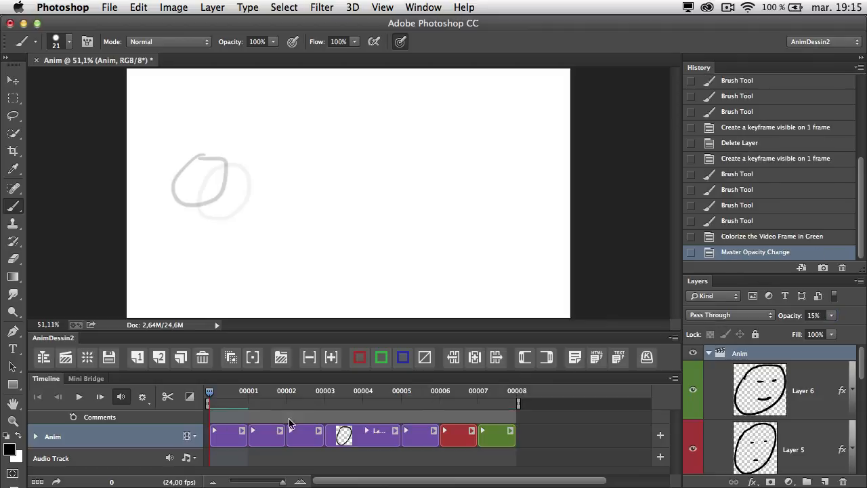
Create a new video group with a new frame and brush clean circles over the first two drawings, adding a 1-frame keyframe for the second
{"action": "left_click", "coordinate": [280, 358]}
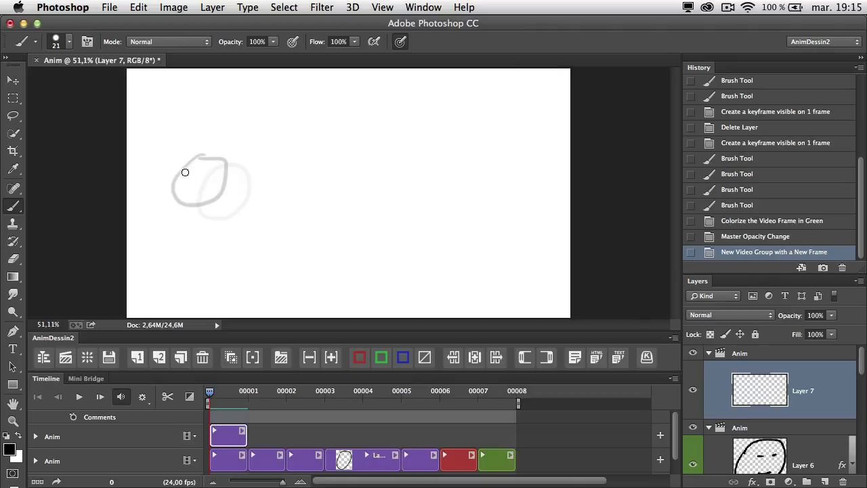
{"action": "mouse_move", "coordinate": [185, 172]}
{"action": "left_mouse_down"}
{"action": "mouse_move", "coordinate": [184, 208]}
{"action": "mouse_move", "coordinate": [220, 197]}
{"action": "mouse_move", "coordinate": [225, 169]}
{"action": "mouse_move", "coordinate": [184, 169]}
{"action": "left_mouse_up"}
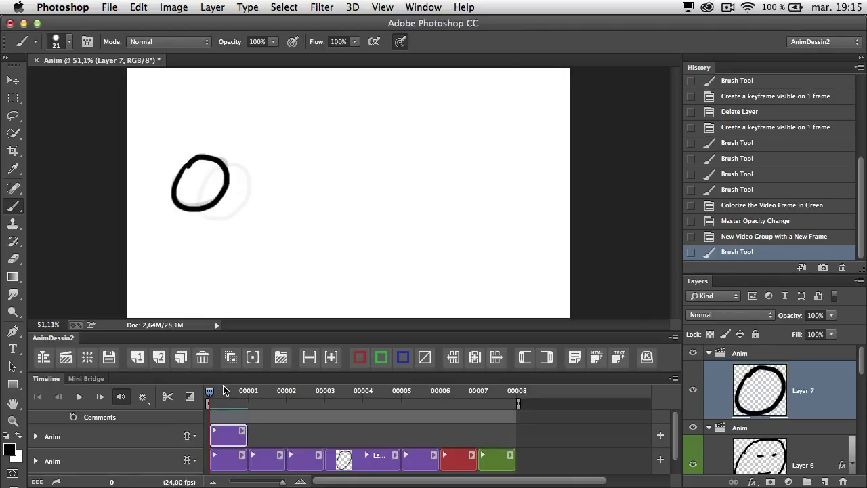
{"action": "left_click", "coordinate": [137, 359]}
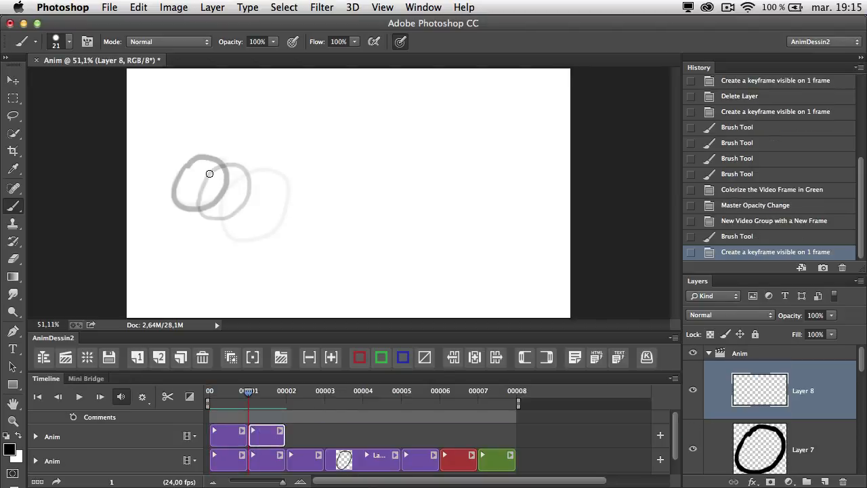
{"action": "mouse_move", "coordinate": [210, 174]}
{"action": "left_mouse_down"}
{"action": "mouse_move", "coordinate": [197, 207]}
{"action": "mouse_move", "coordinate": [224, 217]}
{"action": "mouse_move", "coordinate": [247, 182]}
{"action": "mouse_move", "coordinate": [239, 169]}
{"action": "mouse_move", "coordinate": [208, 176]}
{"action": "left_mouse_up"}
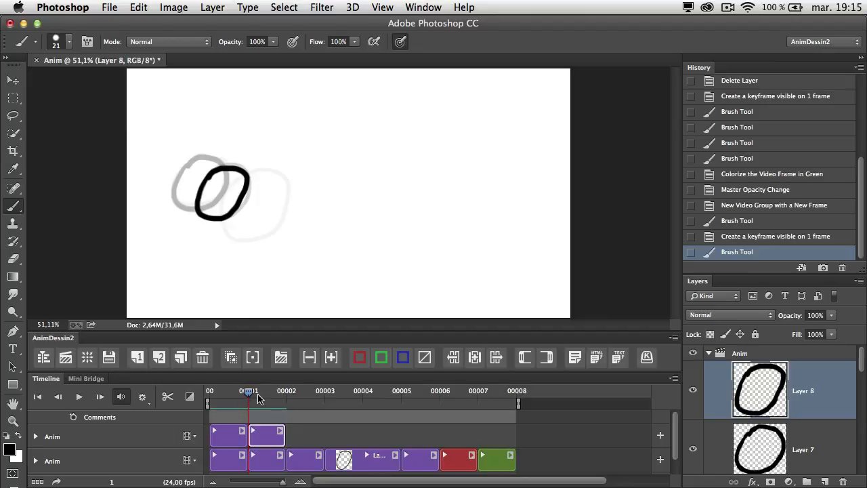
Create another new video group with a new frame, starting at frame 3
{"action": "left_click_drag", "start_coordinate": [257, 398], "coordinate": [324, 412]}
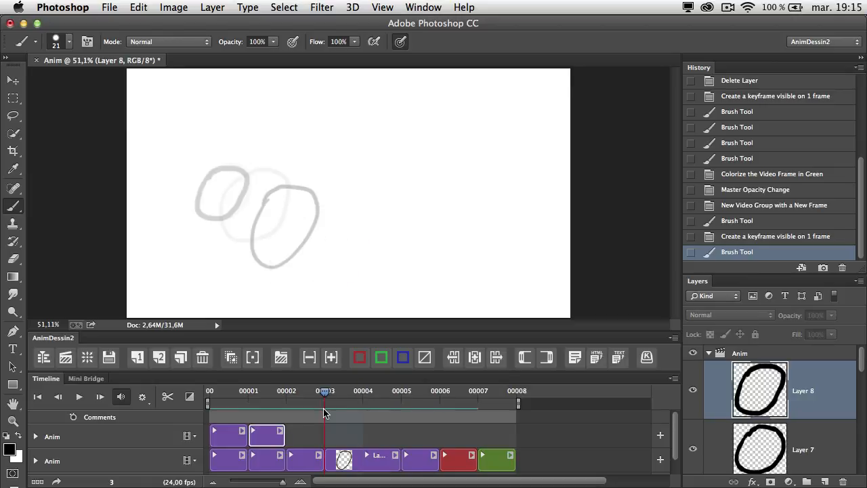
{"action": "left_click", "coordinate": [281, 357]}
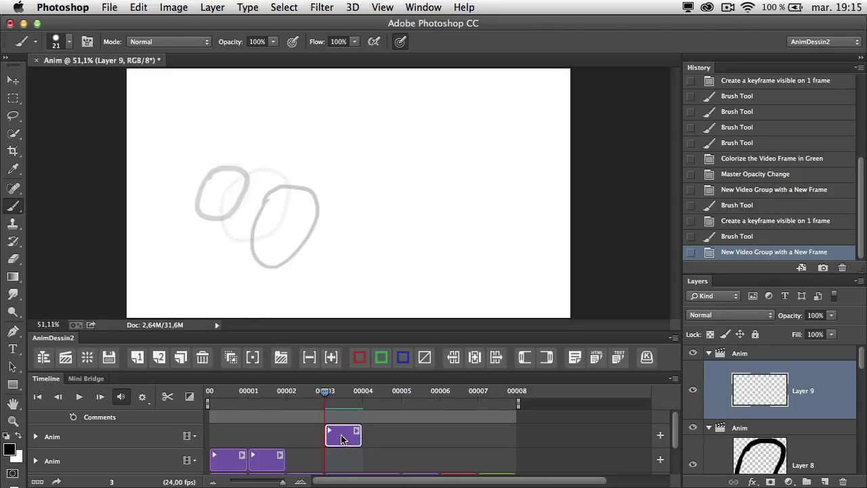
Delete the two added video groups and restore the original Anim group's opacity to 100%
{"action": "left_click", "coordinate": [740, 357]}
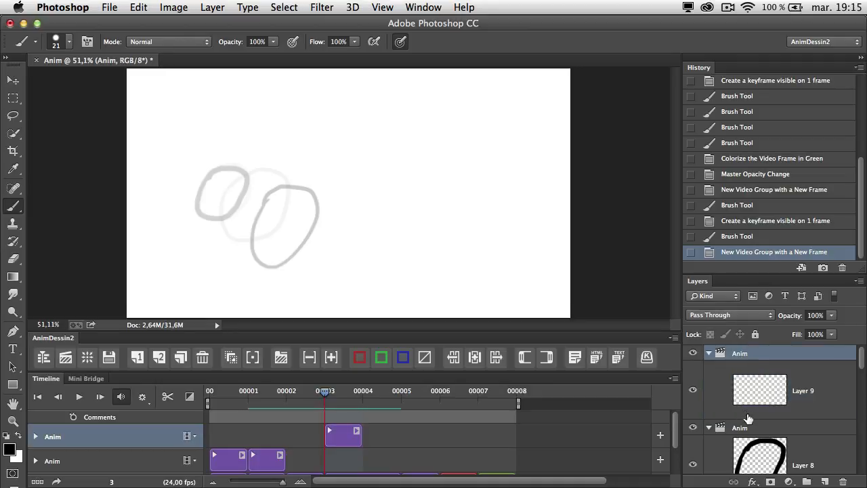
{"action": "key", "text": "shift+BackSpace"}
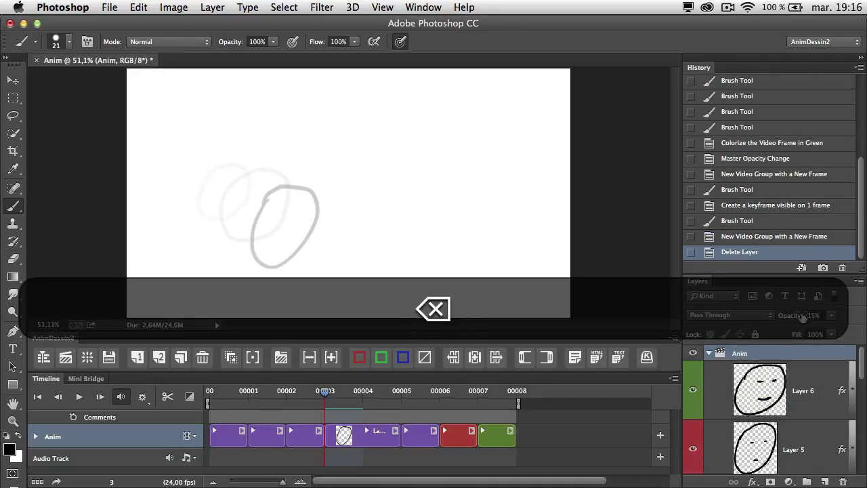
{"action": "left_click_drag", "start_coordinate": [803, 316], "coordinate": [861, 329]}
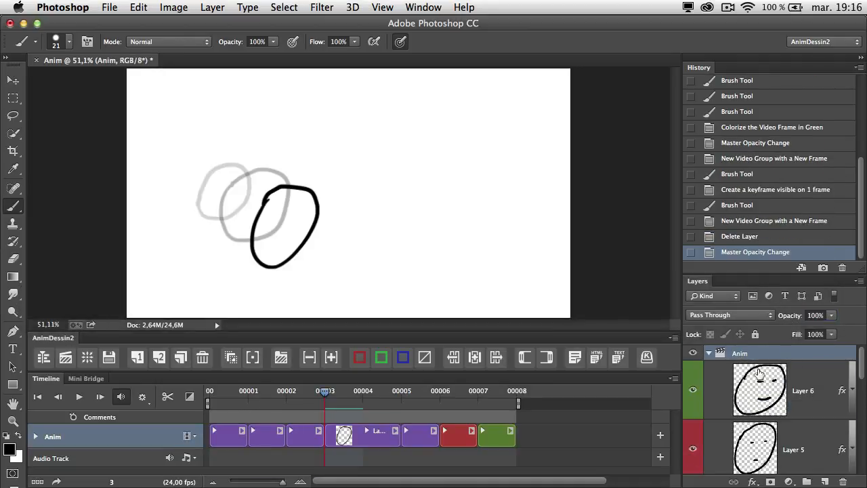
Create an inbetween after the red drawing and brush an oval face on it, midway between the red and green faces
{"action": "left_click", "coordinate": [761, 377]}
{"action": "left_click", "coordinate": [467, 395]}
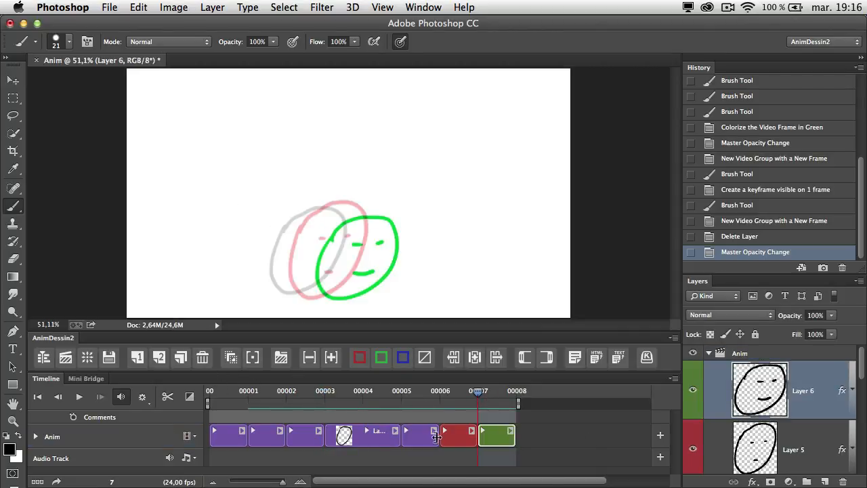
{"action": "left_click", "coordinate": [454, 396]}
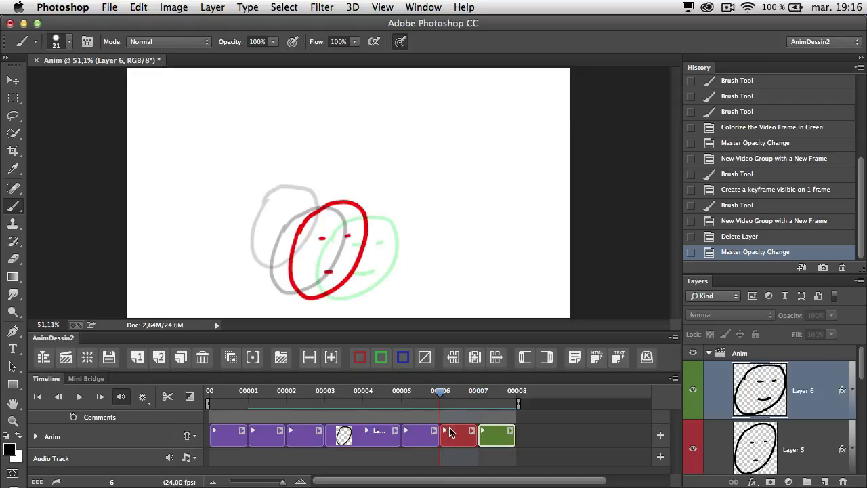
{"action": "left_click", "coordinate": [446, 435]}
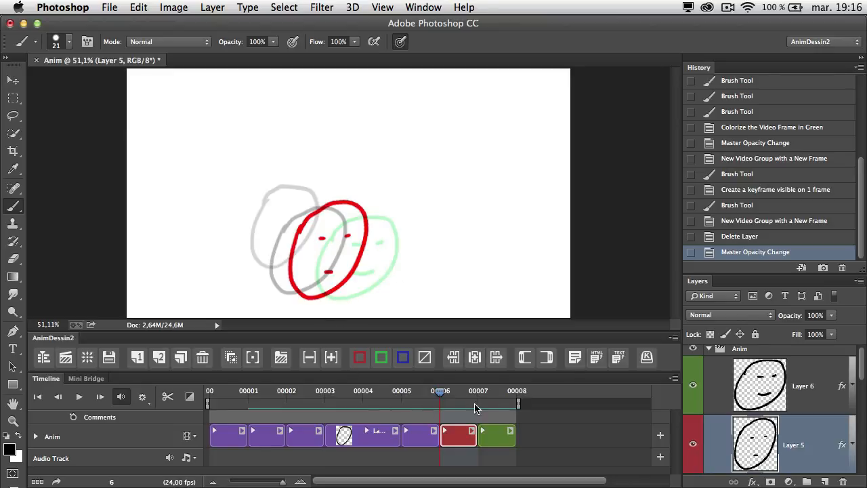
{"action": "left_click", "coordinate": [473, 358]}
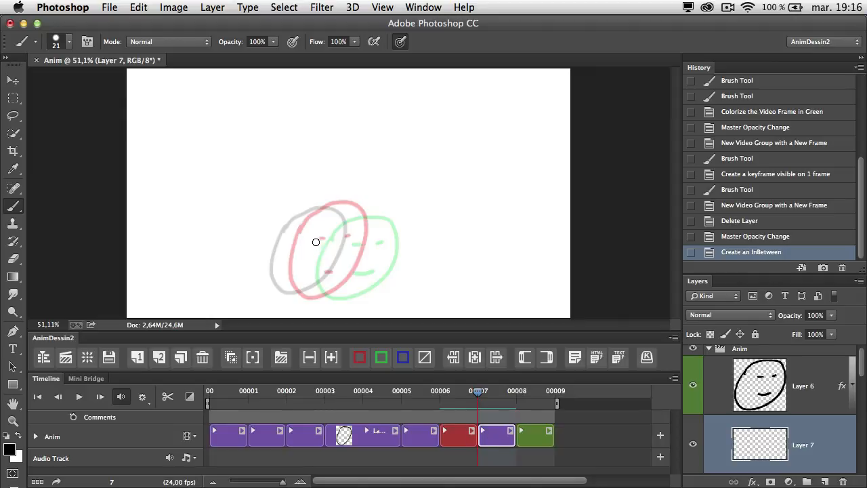
{"action": "mouse_move", "coordinate": [309, 249]}
{"action": "left_mouse_down"}
{"action": "mouse_move", "coordinate": [311, 292]}
{"action": "mouse_move", "coordinate": [331, 300]}
{"action": "mouse_move", "coordinate": [377, 260]}
{"action": "mouse_move", "coordinate": [389, 228]}
{"action": "mouse_move", "coordinate": [373, 210]}
{"action": "mouse_move", "coordinate": [347, 211]}
{"action": "mouse_move", "coordinate": [315, 236]}
{"action": "mouse_move", "coordinate": [310, 244]}
{"action": "mouse_move", "coordinate": [372, 242]}
{"action": "left_mouse_up"}
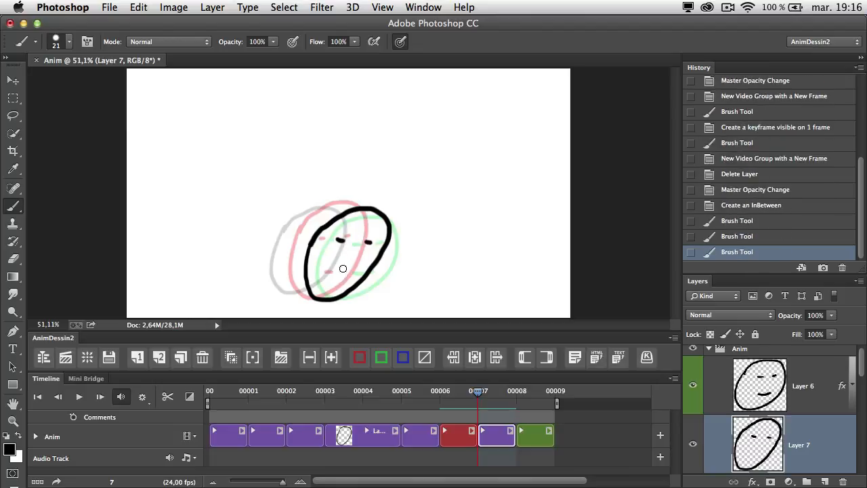
{"action": "left_click_drag", "start_coordinate": [345, 273], "coordinate": [351, 272]}
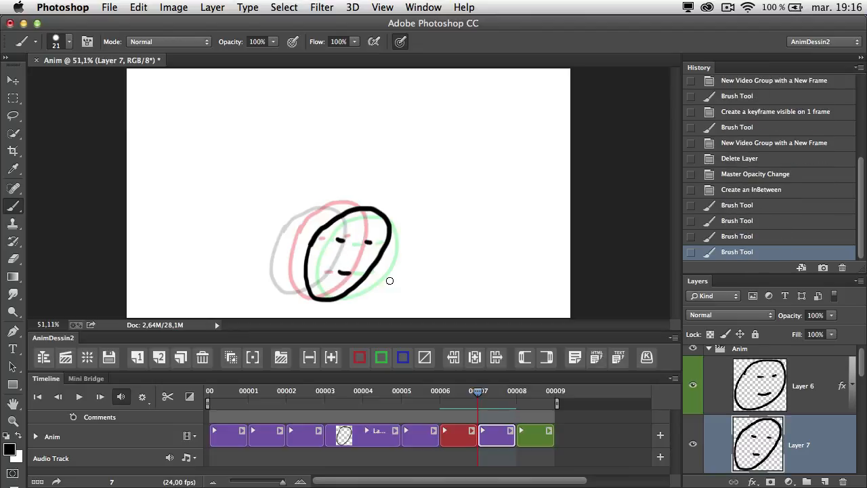
Uncolorize the last three frames of the Anim group together
{"action": "left_click", "coordinate": [455, 433]}
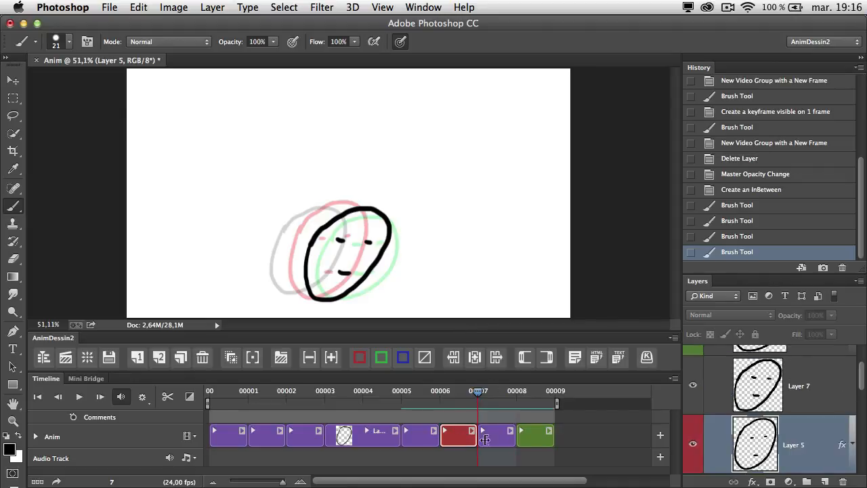
{"action": "left_click", "coordinate": [485, 439], "text": "shift"}
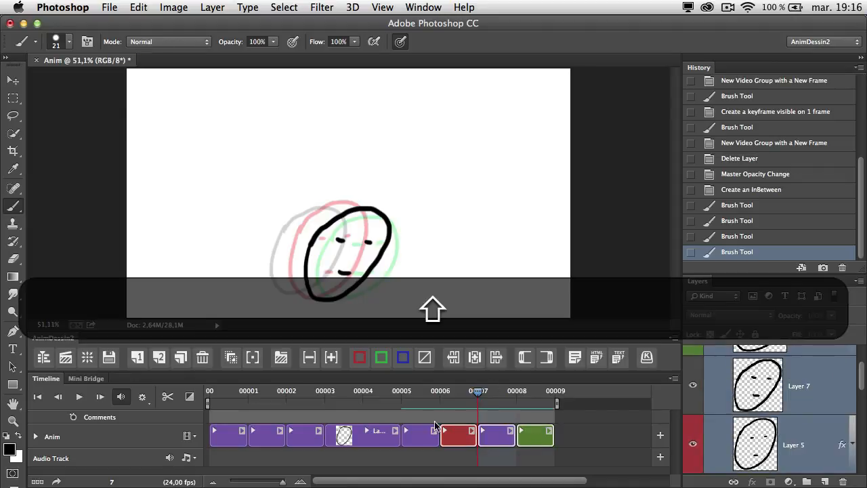
{"action": "left_click", "coordinate": [424, 357]}
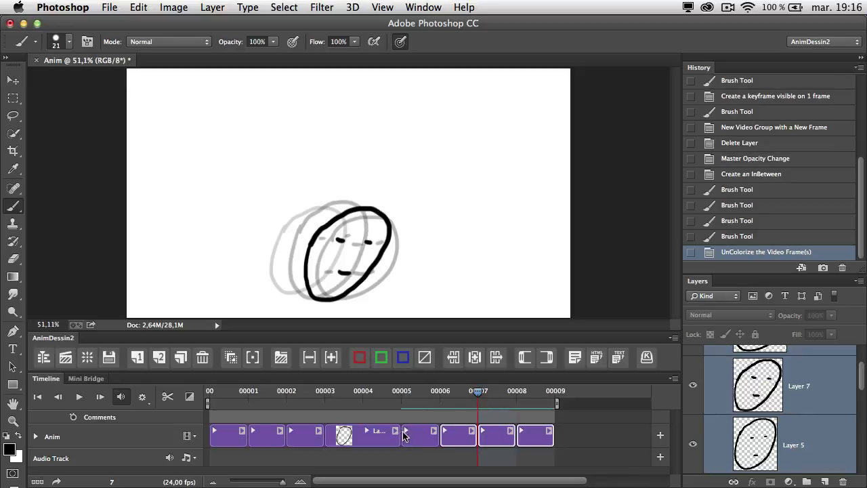
Colorize the second drawing's frame in red and the first face drawing's frame, at frame 6, in green
{"action": "left_click", "coordinate": [405, 435]}
{"action": "left_click", "coordinate": [266, 392]}
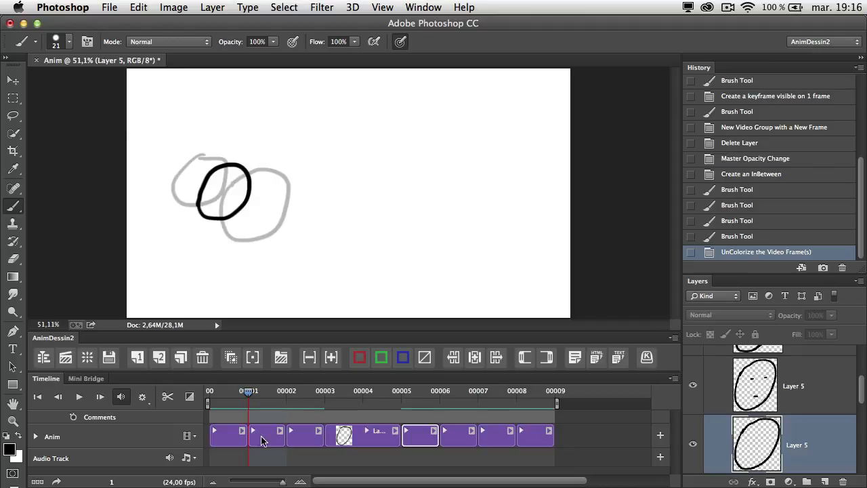
{"action": "left_click", "coordinate": [263, 440]}
{"action": "left_click", "coordinate": [360, 357]}
{"action": "left_click", "coordinate": [388, 403]}
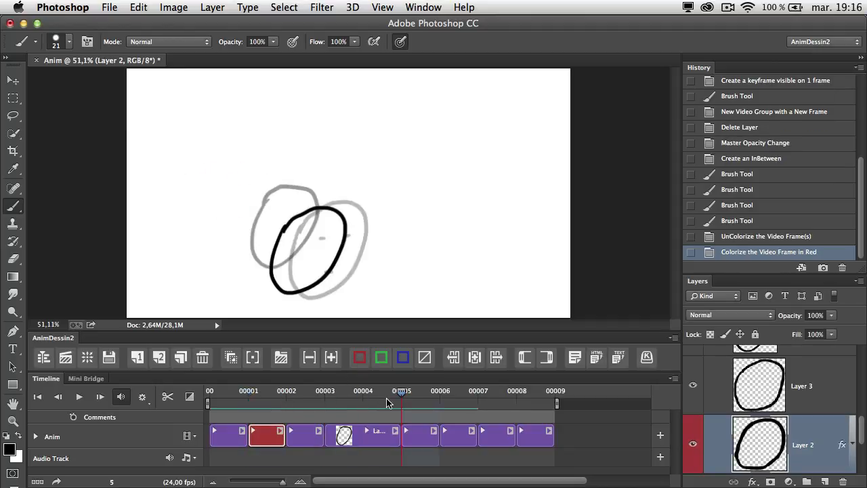
{"action": "left_click", "coordinate": [460, 437]}
{"action": "left_click", "coordinate": [381, 358]}
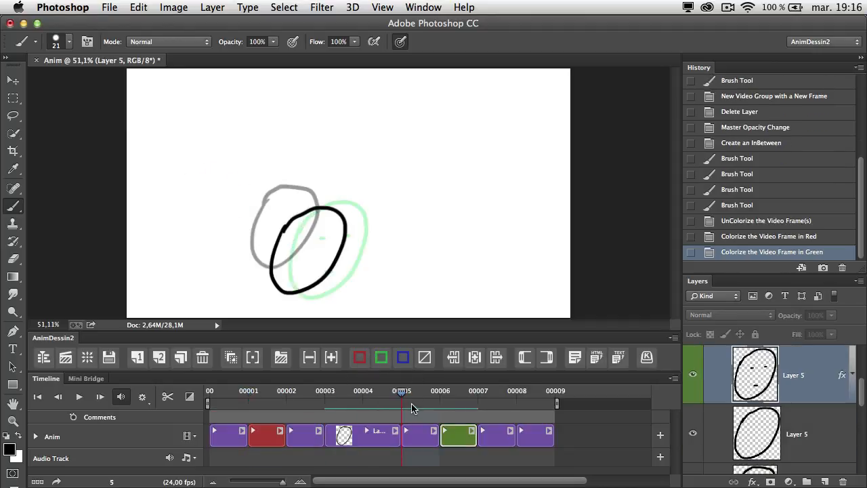
Play the animation in the timeline to review the motion and stop playback
{"action": "left_click_drag", "start_coordinate": [401, 394], "coordinate": [363, 399]}
{"action": "left_click", "coordinate": [79, 396]}
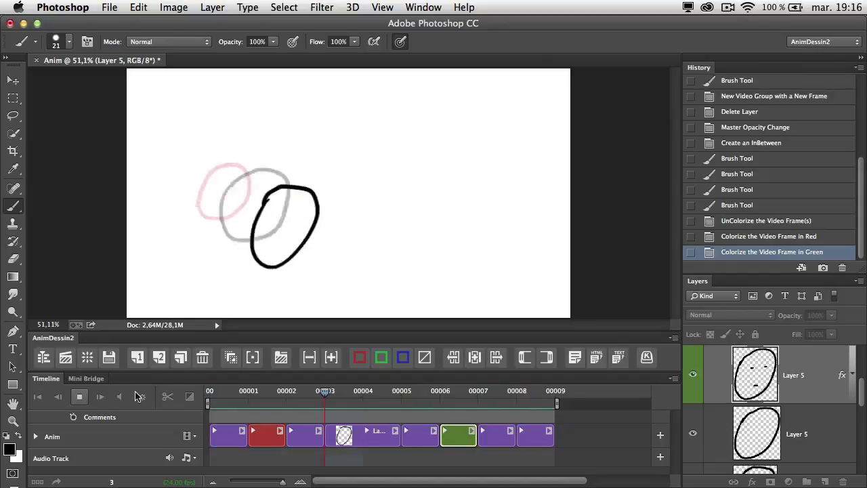
{"action": "key", "text": "space"}
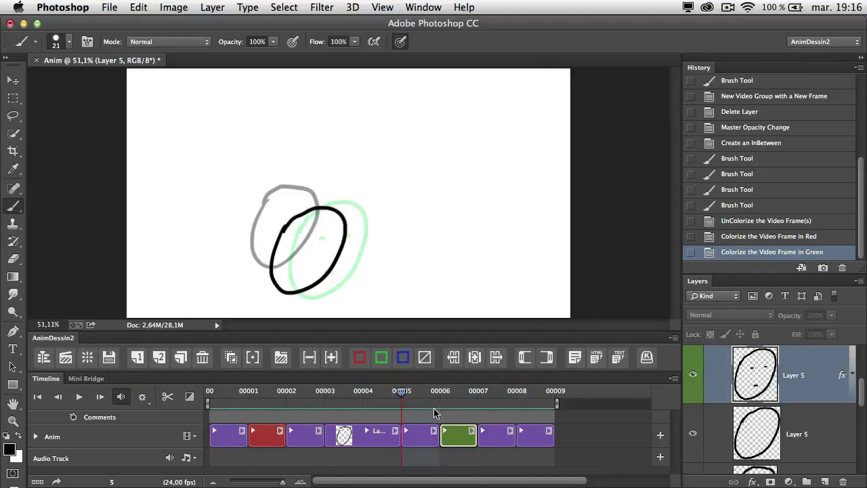
Limit the work area to frames 1 through 6, play the animation within it and stop playback
{"action": "left_click_drag", "start_coordinate": [556, 402], "coordinate": [442, 403]}
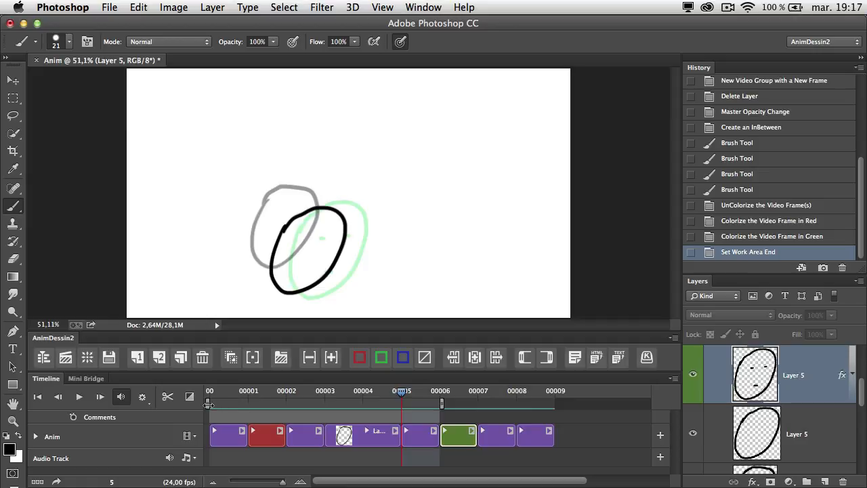
{"action": "left_click_drag", "start_coordinate": [208, 403], "coordinate": [246, 403]}
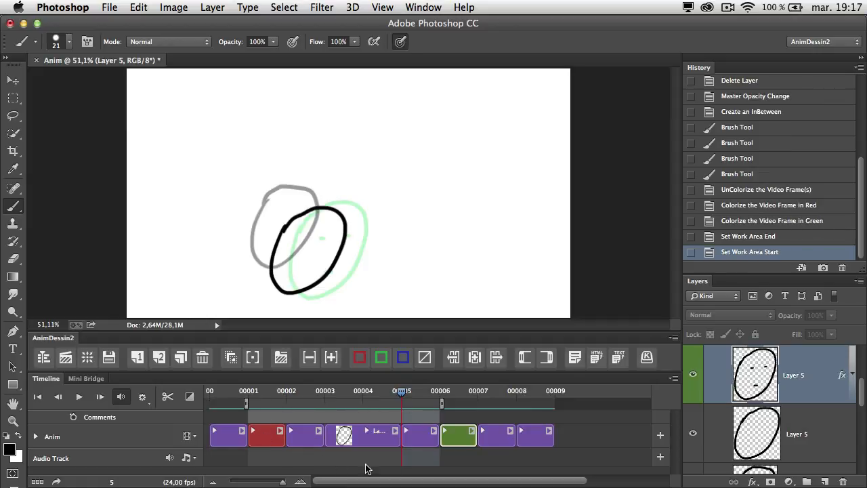
{"action": "left_click", "coordinate": [79, 396]}
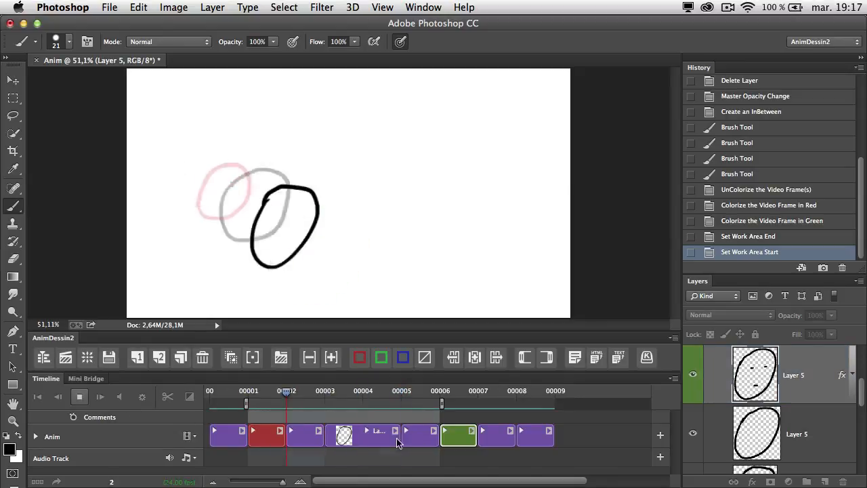
{"action": "left_click", "coordinate": [79, 396]}
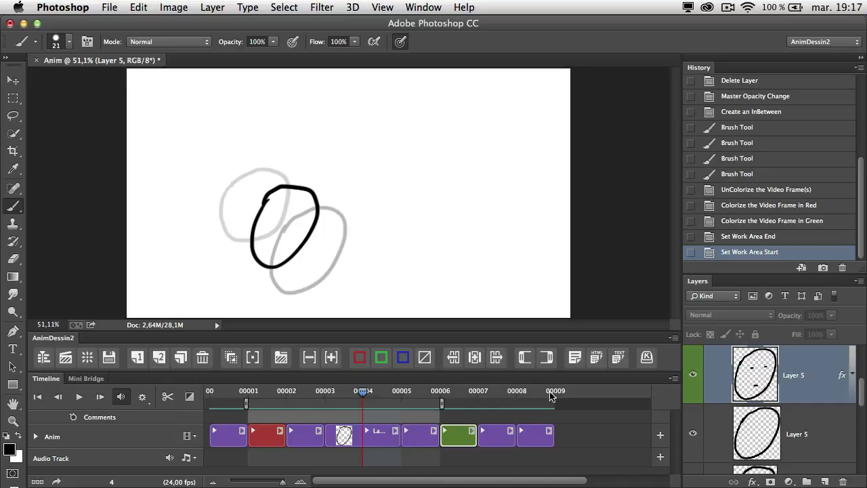
Check the timeline options for the setting that enables timeline shortcut keys
{"action": "left_click", "coordinate": [674, 378]}
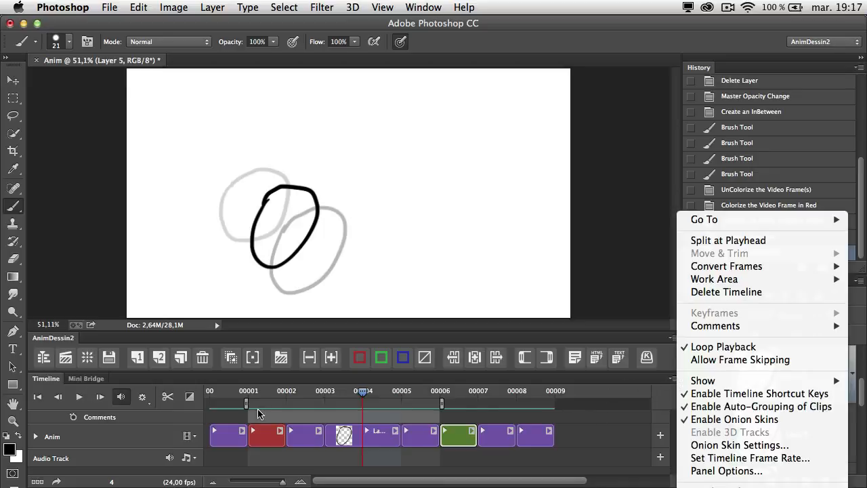
{"action": "mouse_move", "coordinate": [717, 383]}
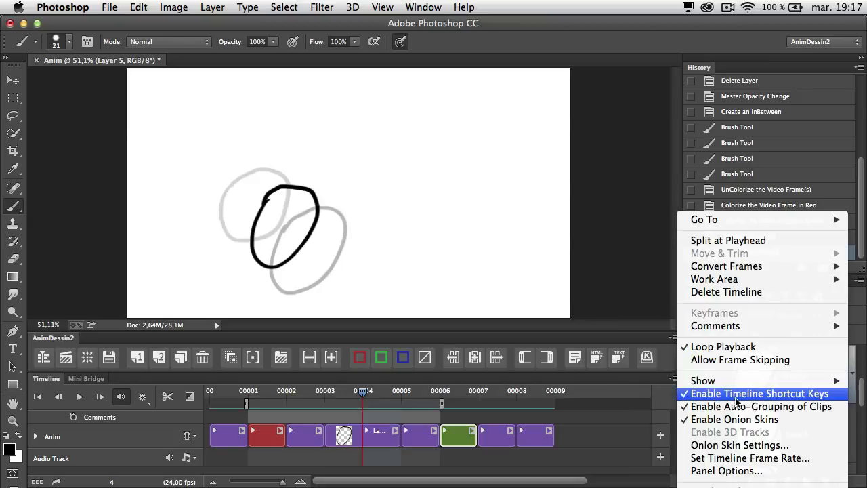
{"action": "left_click", "coordinate": [637, 401]}
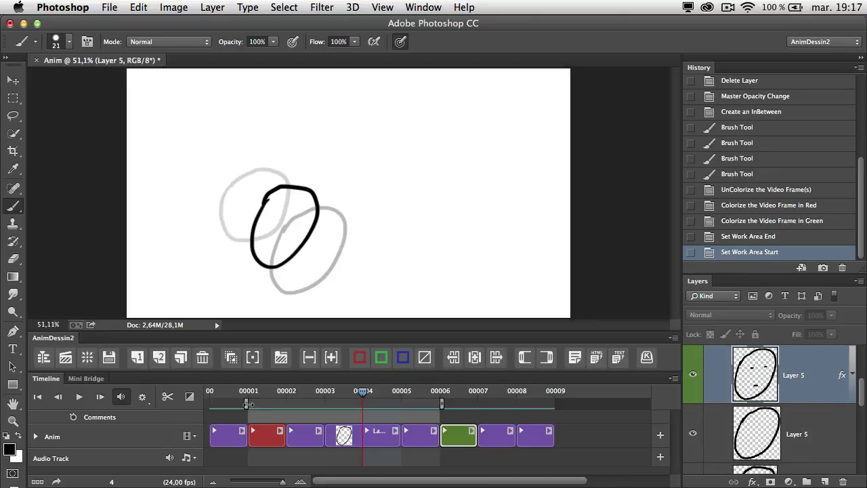
Extend the work area to cover the whole timeline, from frame 0 to 9, then play and stop the animation
{"action": "left_click_drag", "start_coordinate": [248, 404], "coordinate": [208, 404]}
{"action": "left_click_drag", "start_coordinate": [442, 404], "coordinate": [557, 404]}
{"action": "key", "text": "space"}
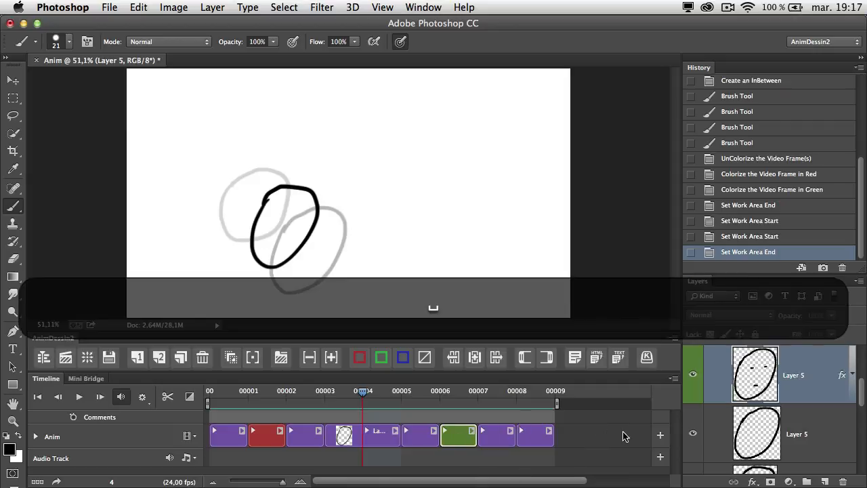
{"action": "key", "text": "space"}
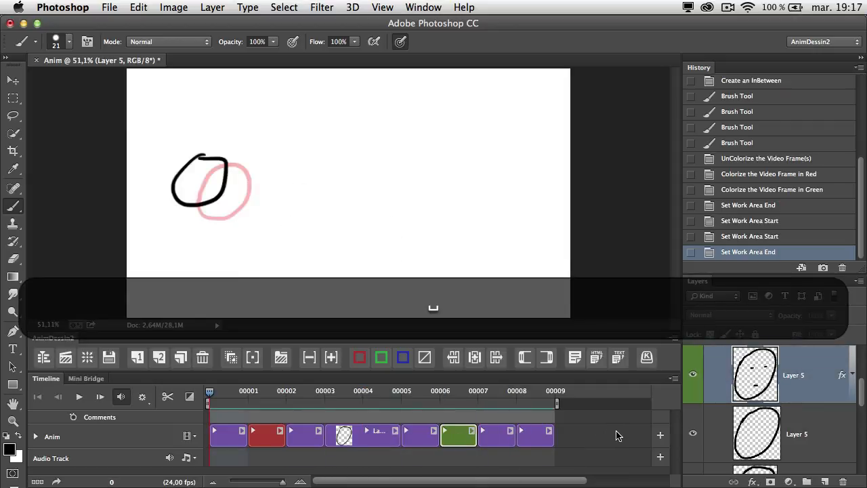
{"action": "key", "text": "space"}
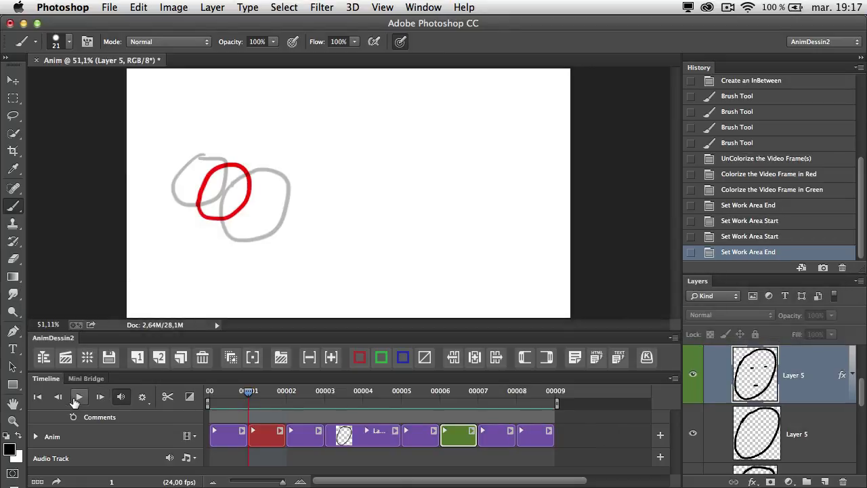
Step through the animation one frame at a time, forward to frame 6 and back to frame 2
{"action": "left_click", "coordinate": [674, 378]}
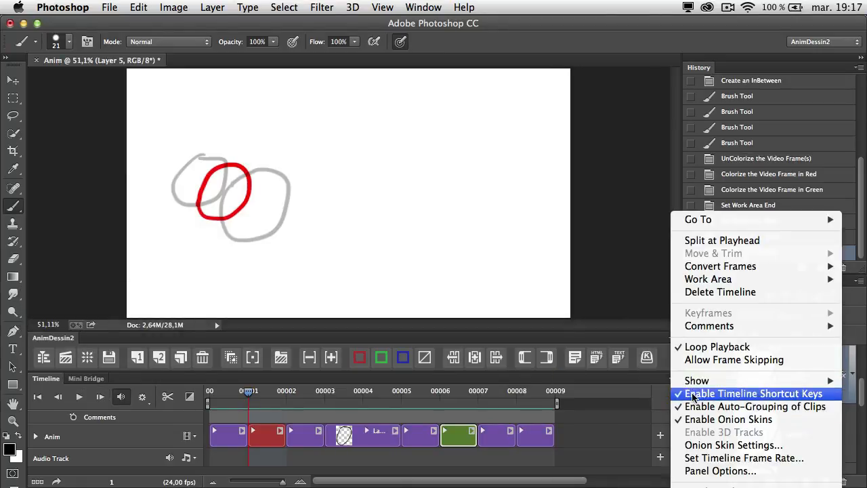
{"action": "left_click", "coordinate": [640, 389]}
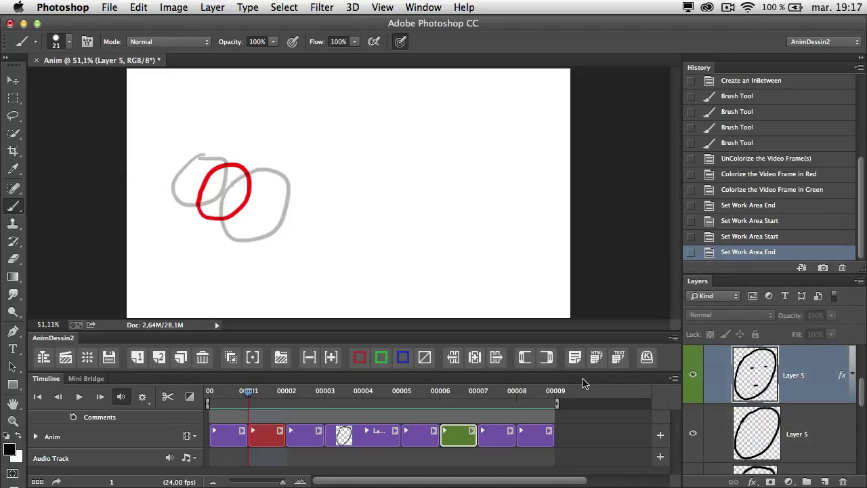
{"action": "key", "text": "Right"}
{"action": "key", "text": "Right"}
{"action": "key", "text": "Right"}
{"action": "key", "text": "Right"}
{"action": "key", "text": "Right"}
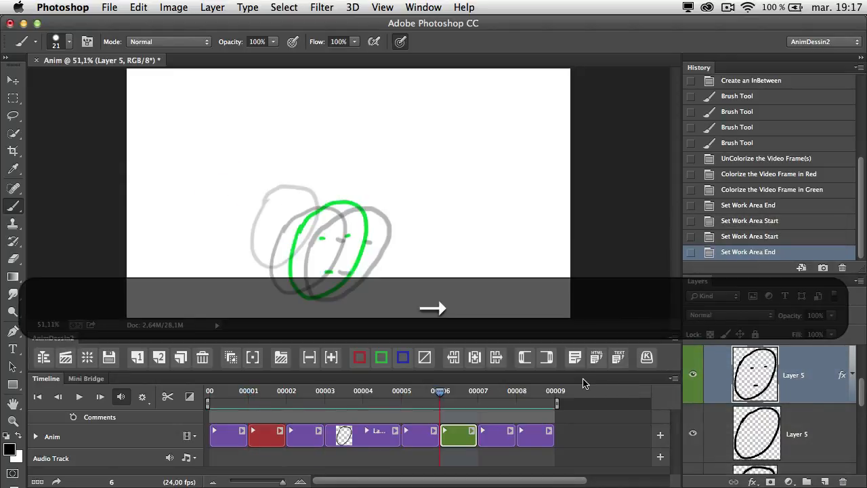
{"action": "key", "text": "Left"}
{"action": "key", "text": "Left"}
{"action": "key", "text": "Left"}
{"action": "key", "text": "Left"}
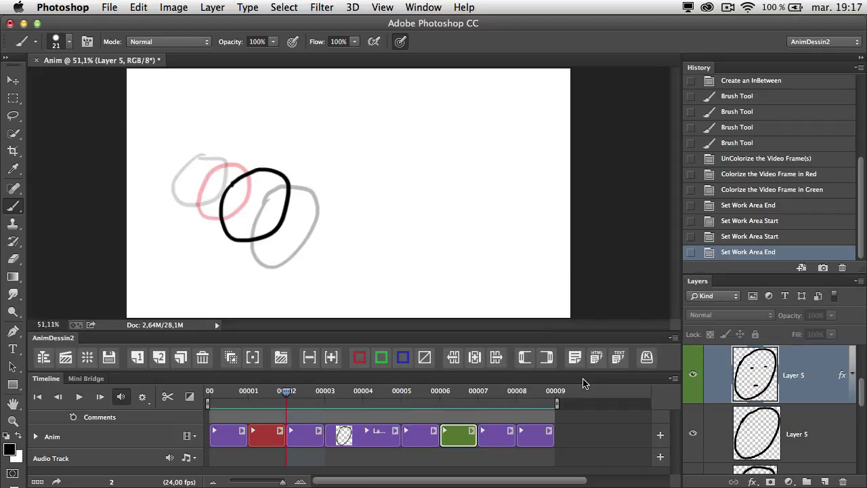
Jump to the first and then the last frame of the animation, and step back to frame 6
{"action": "key", "text": "shift+Up"}
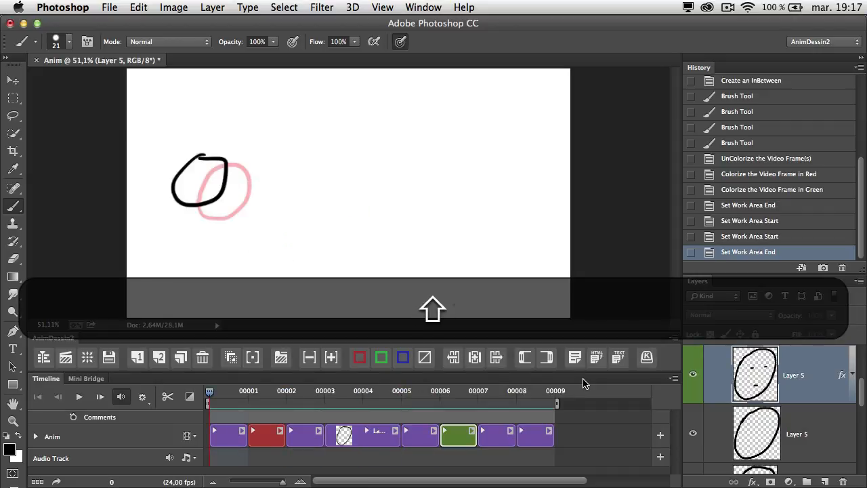
{"action": "key", "text": "shift+Down"}
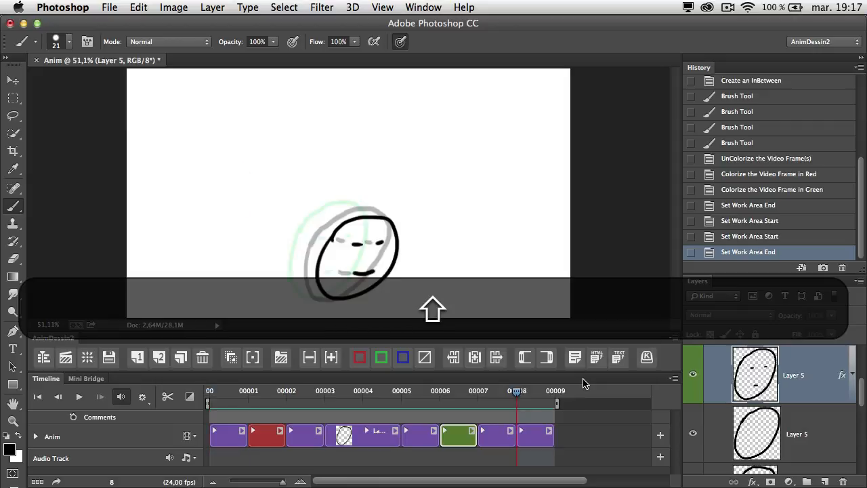
{"action": "key", "text": "shift+Left"}
{"action": "key", "text": "Left"}
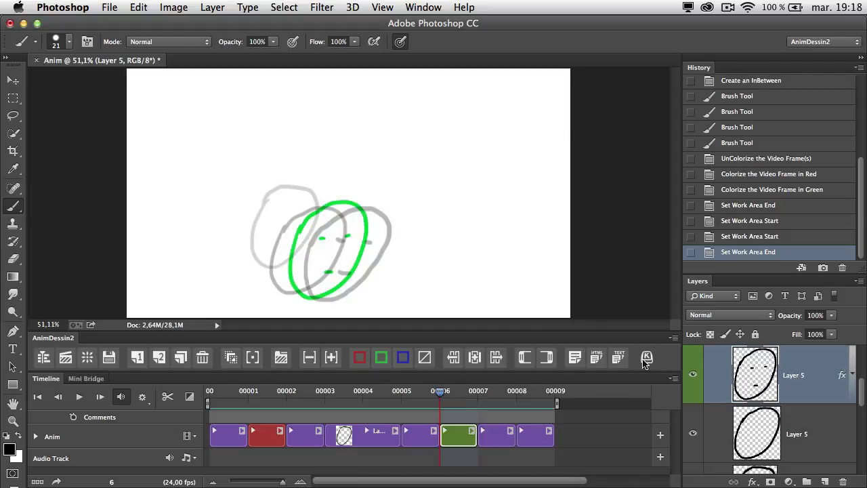
{"action": "left_click", "coordinate": [674, 378]}
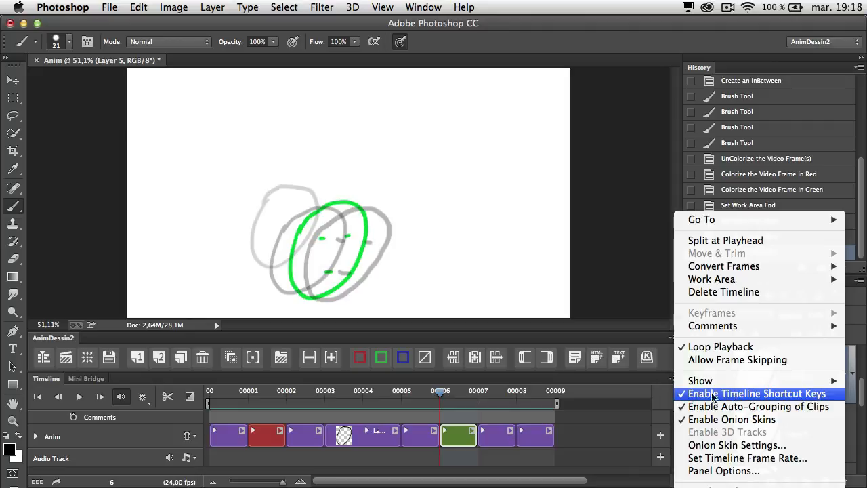
{"action": "left_click", "coordinate": [620, 396]}
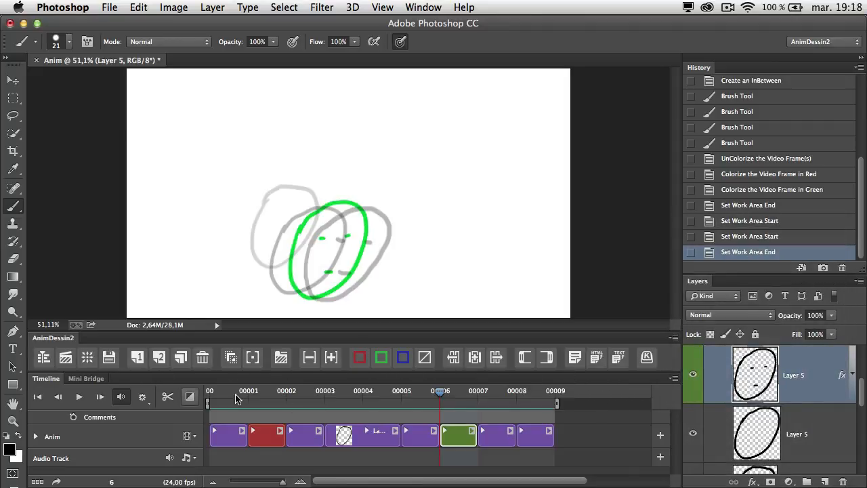
Add a timeline comment reading "start" at frame 1, on the red drawing
{"action": "mouse_move", "coordinate": [441, 397]}
{"action": "left_mouse_down"}
{"action": "mouse_move", "coordinate": [243, 406]}
{"action": "mouse_move", "coordinate": [452, 411]}
{"action": "mouse_move", "coordinate": [319, 402]}
{"action": "mouse_move", "coordinate": [260, 413]}
{"action": "left_mouse_up"}
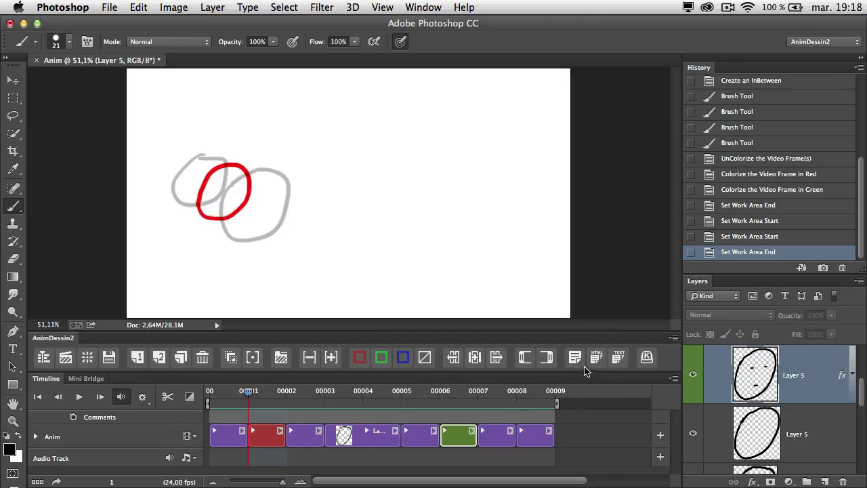
{"action": "left_click", "coordinate": [674, 381]}
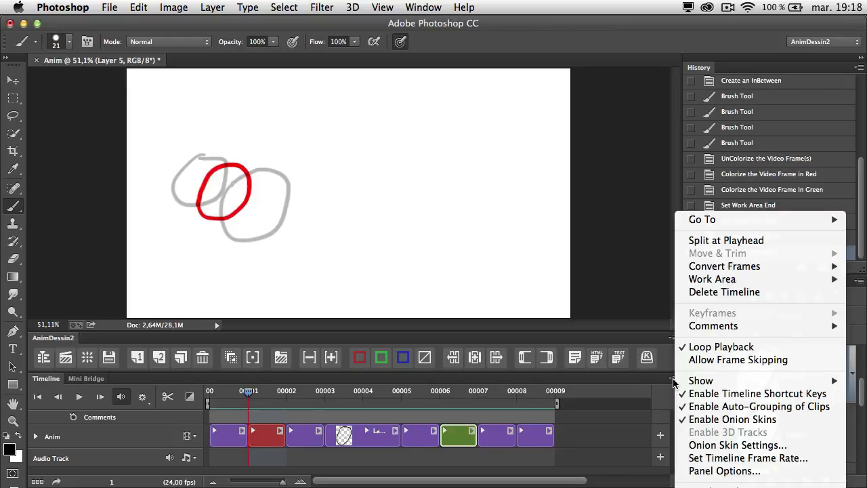
{"action": "mouse_move", "coordinate": [713, 328]}
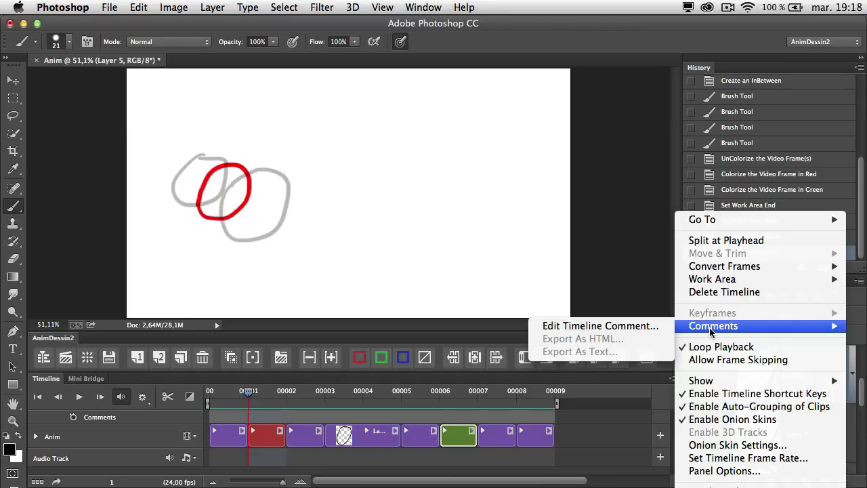
{"action": "left_click", "coordinate": [643, 393]}
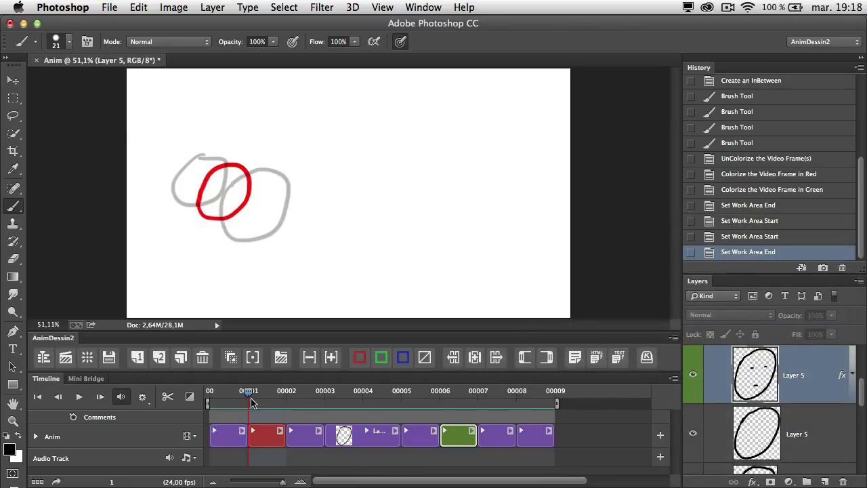
{"action": "mouse_move", "coordinate": [248, 393]}
{"action": "left_mouse_down"}
{"action": "mouse_move", "coordinate": [271, 394]}
{"action": "mouse_move", "coordinate": [246, 394]}
{"action": "left_mouse_up"}
{"action": "left_click", "coordinate": [569, 356]}
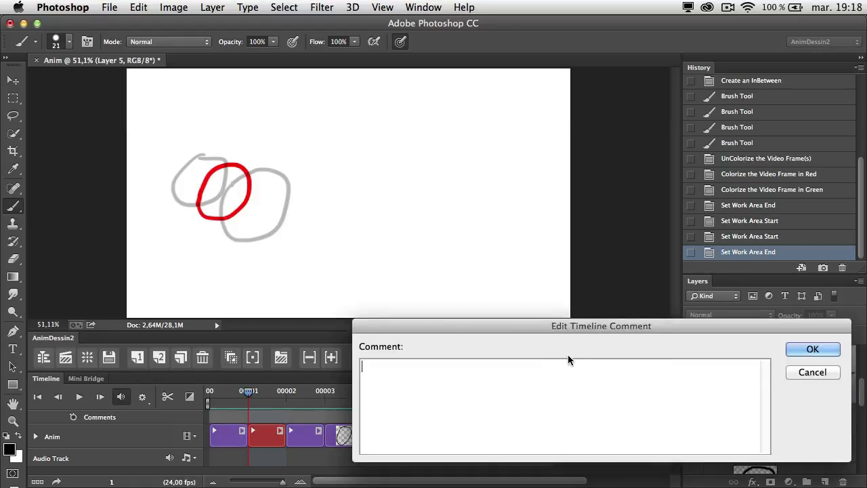
{"action": "type", "text": "s"}
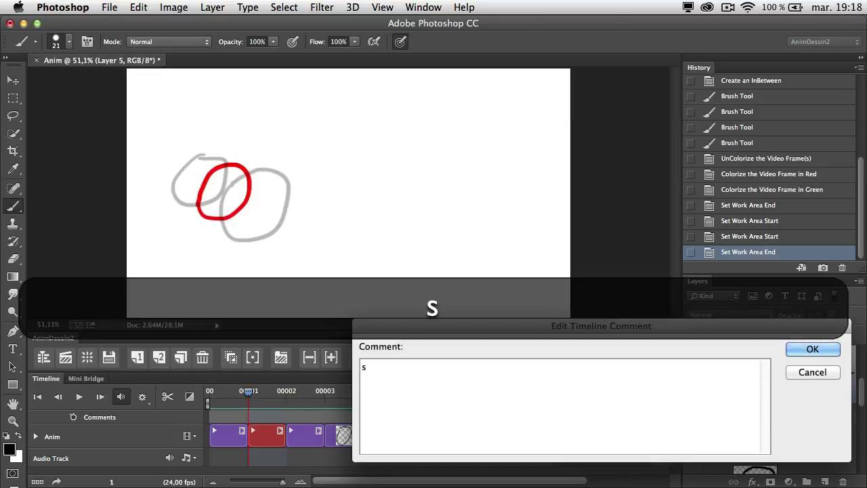
{"action": "type", "text": "tart"}
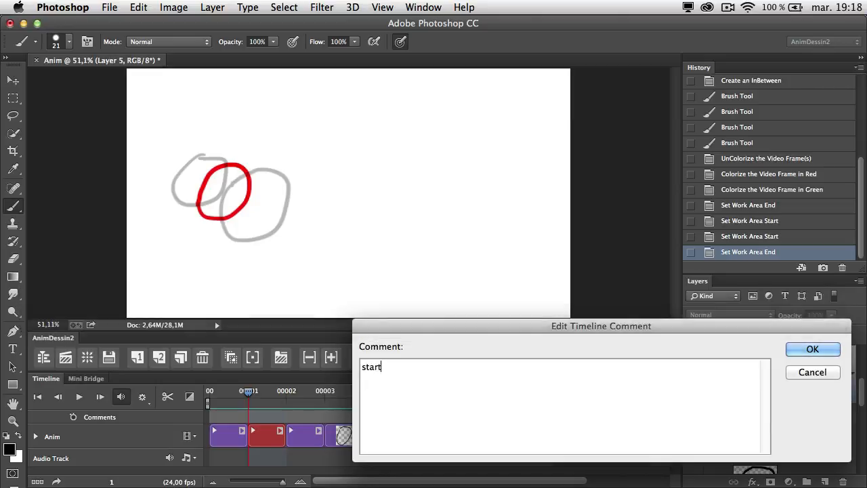
{"action": "left_click", "coordinate": [809, 349]}
Add a timeline comment reading "turn right" at frame 6, on the green face drawing
{"action": "left_click_drag", "start_coordinate": [366, 395], "coordinate": [440, 393]}
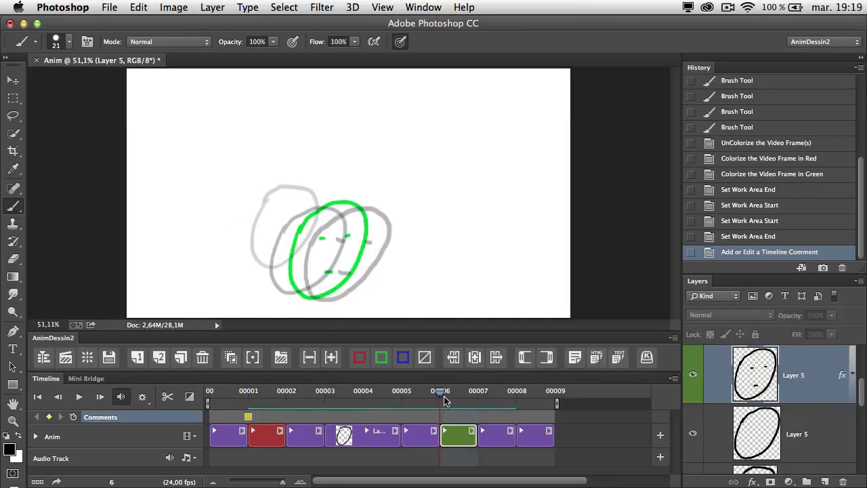
{"action": "left_click", "coordinate": [594, 359]}
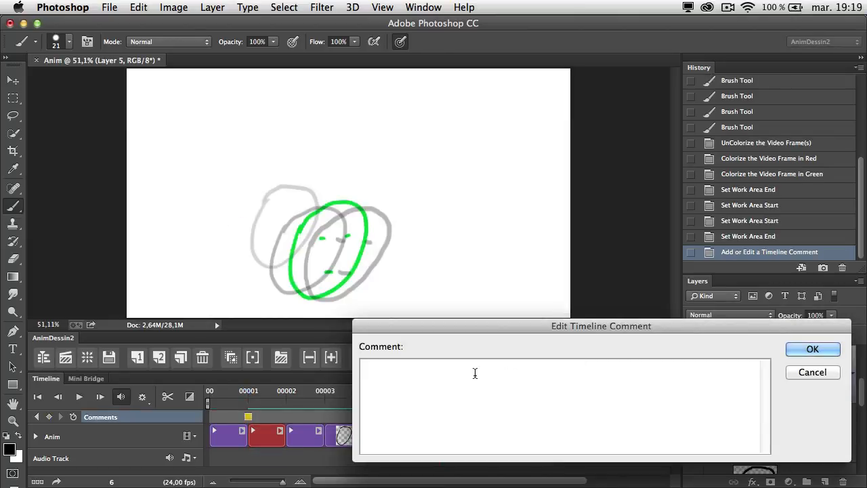
{"action": "type", "text": "tuen"}
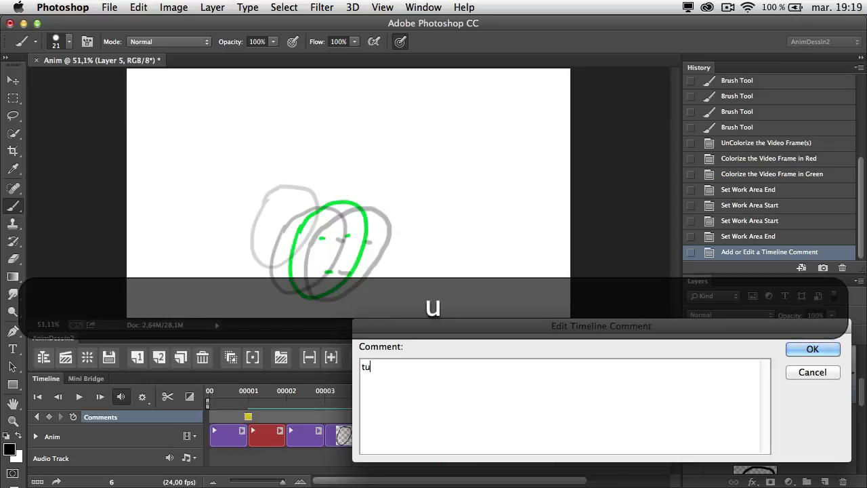
{"action": "key", "text": "BackSpace"}
{"action": "key", "text": "BackSpace"}
{"action": "key", "text": "BackSpace"}
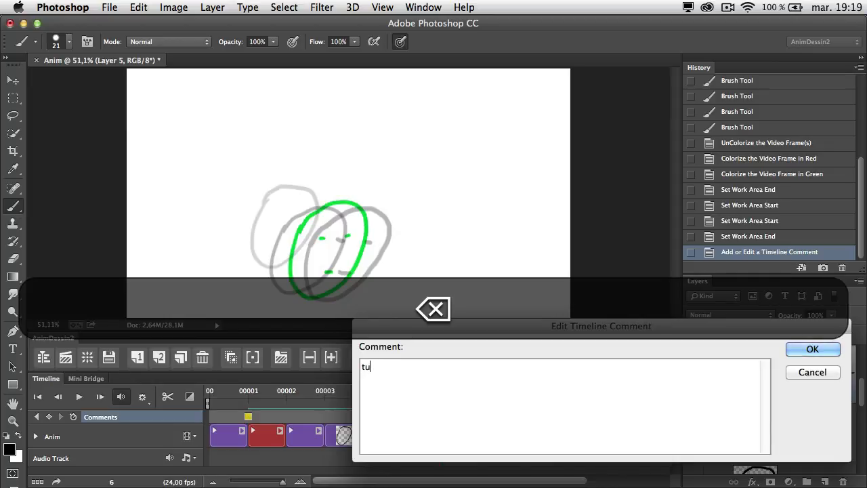
{"action": "type", "text": "rn r"}
{"action": "type", "text": "ught"}
{"action": "key", "text": "Left"}
{"action": "key", "text": "Left"}
{"action": "key", "text": "Left"}
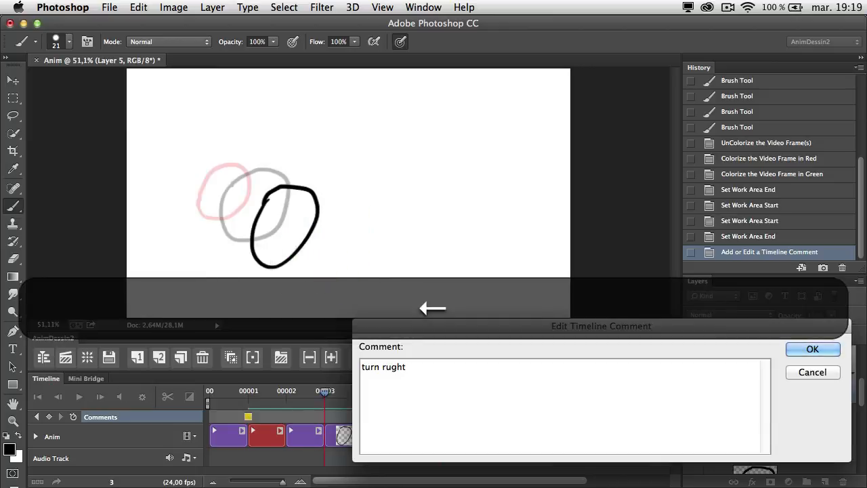
{"action": "left_click", "coordinate": [383, 367]}
{"action": "key", "text": "BackSpace"}
{"action": "type", "text": "i"}
{"action": "left_click", "coordinate": [814, 349]}
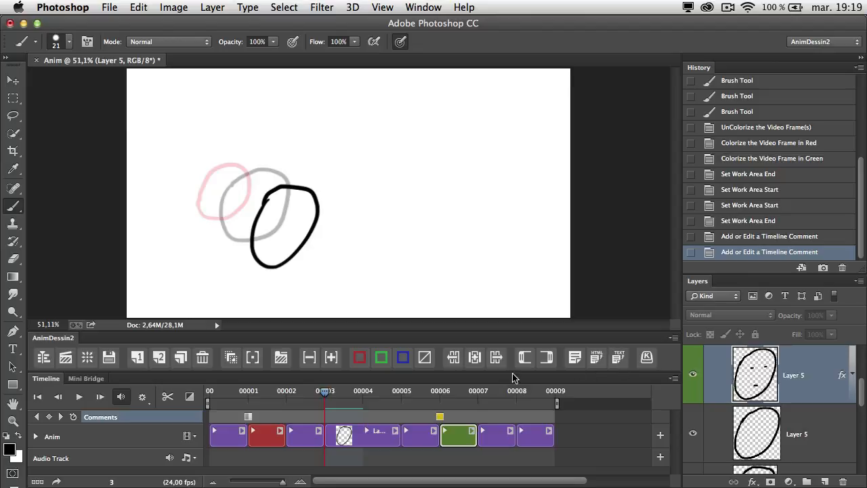
Export the timeline comments as HTML to the Desktop under the name _anim.html
{"action": "left_click", "coordinate": [594, 359]}
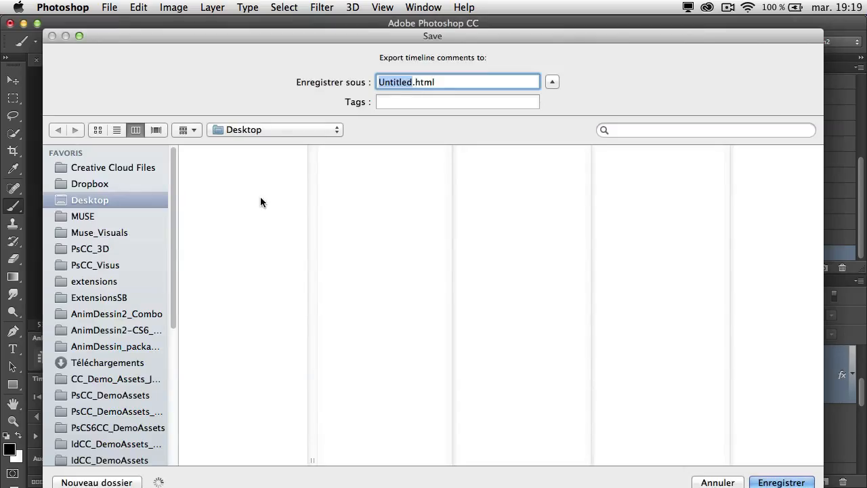
{"action": "type", "text": "_anim"}
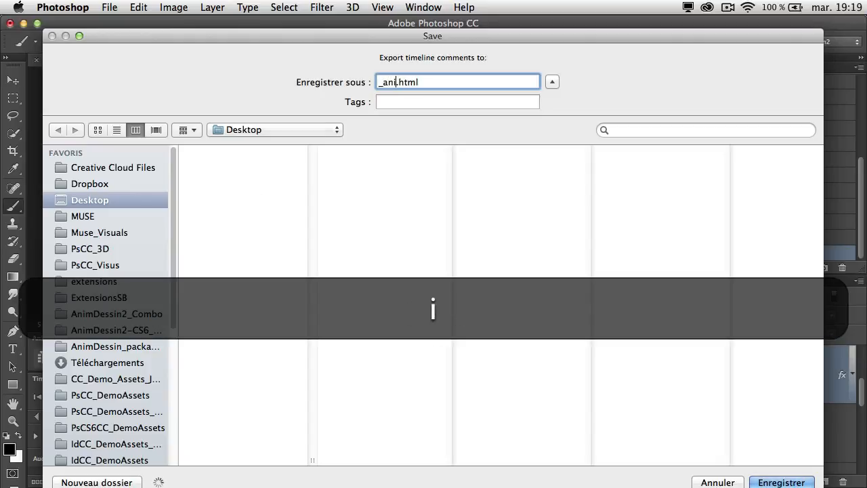
{"action": "key", "text": "super+Return"}
{"action": "key", "text": "super+r"}
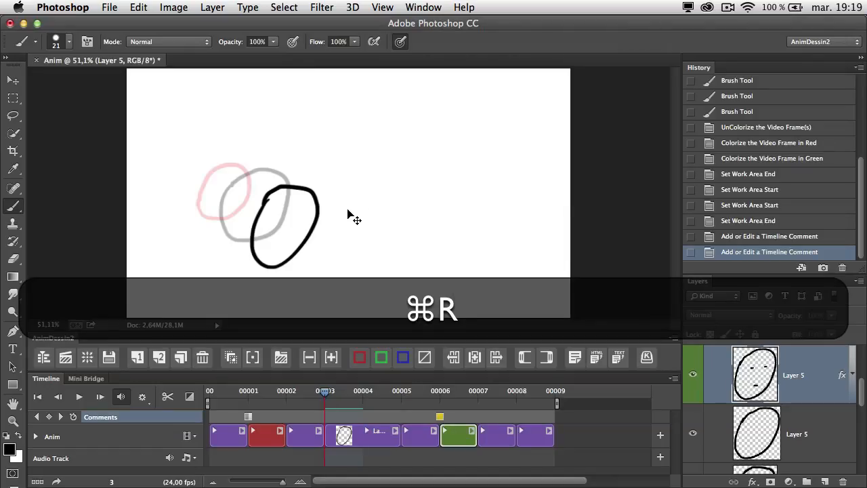
Switch to Chrome, reload the Timeline Comments tab to review the exported _anim.html comments, and return to Photoshop
{"action": "key", "text": "super+Tab"}
{"action": "key", "text": "super+Tab"}
{"action": "key", "text": "super+Tab"}
{"action": "key", "text": "super+4"}
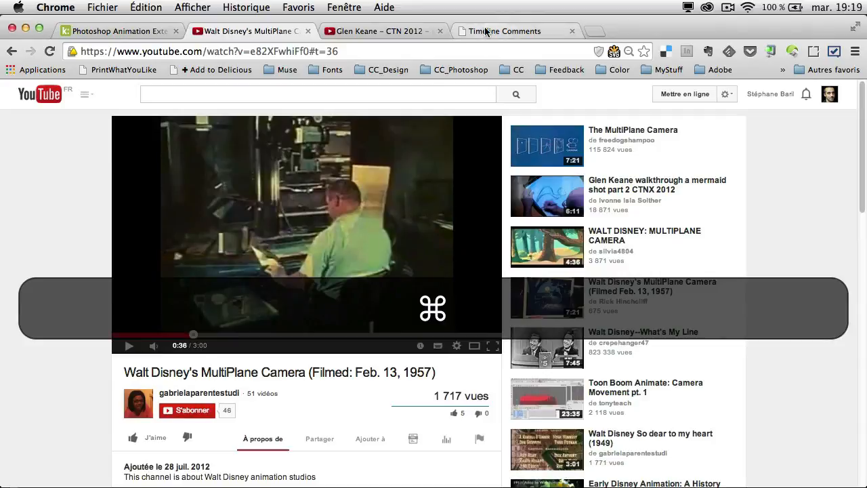
{"action": "left_click", "coordinate": [49, 52]}
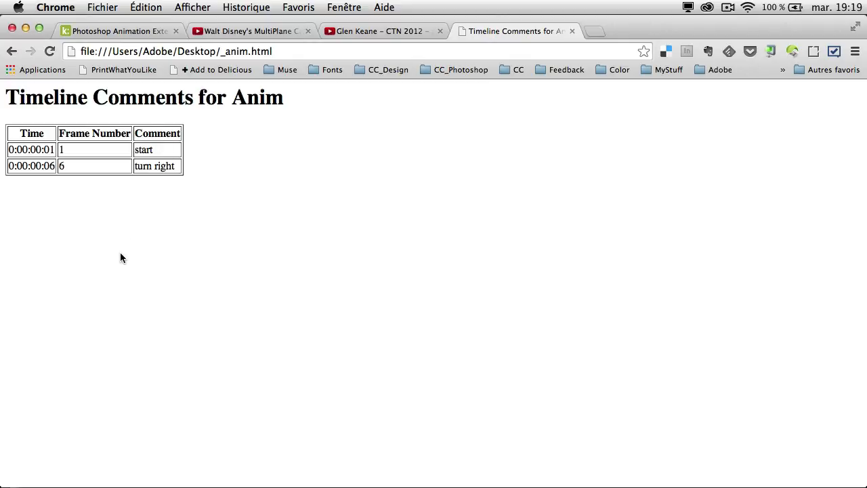
{"action": "key", "text": "super+Tab"}
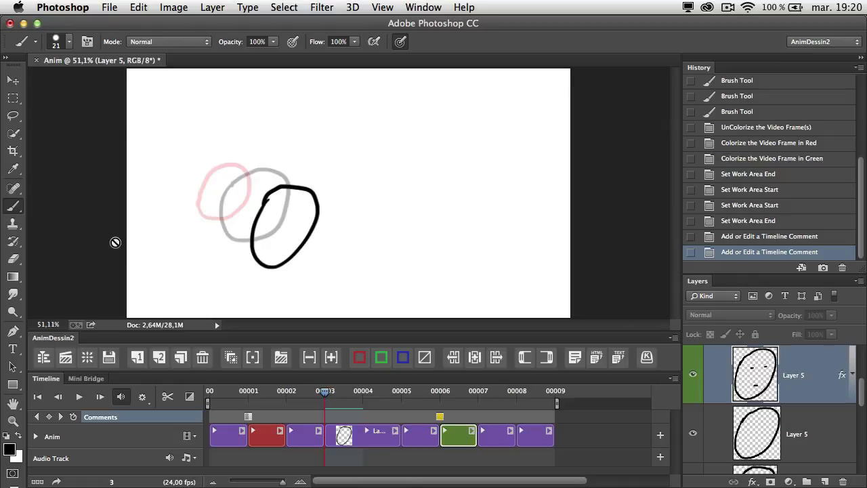
Activate the Move tool and open the Adobe Exchange extension panel
{"action": "left_click", "coordinate": [13, 81]}
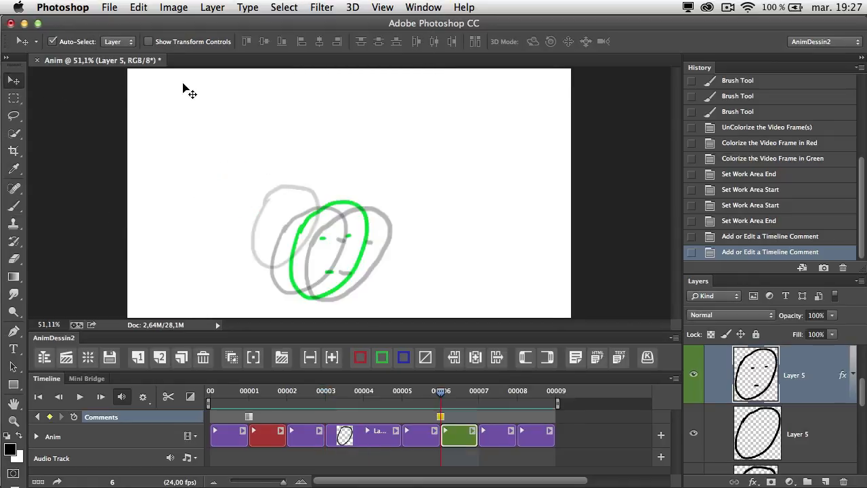
{"action": "left_click", "coordinate": [426, 7]}
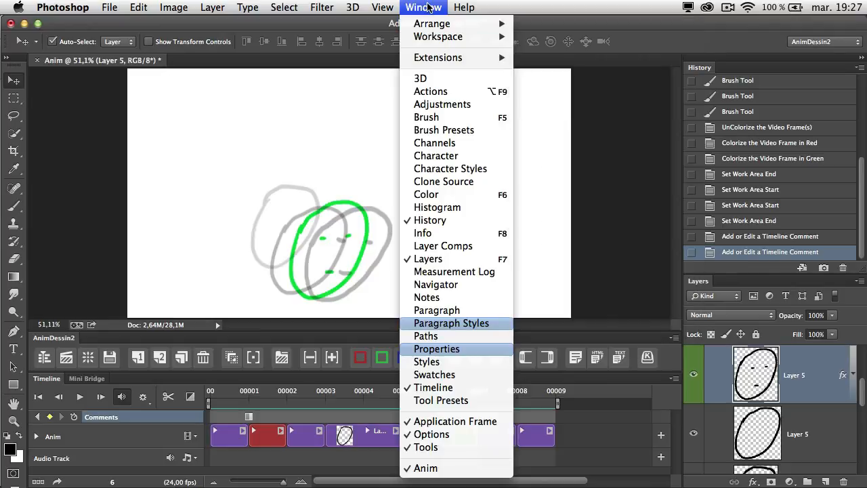
{"action": "mouse_move", "coordinate": [422, 63]}
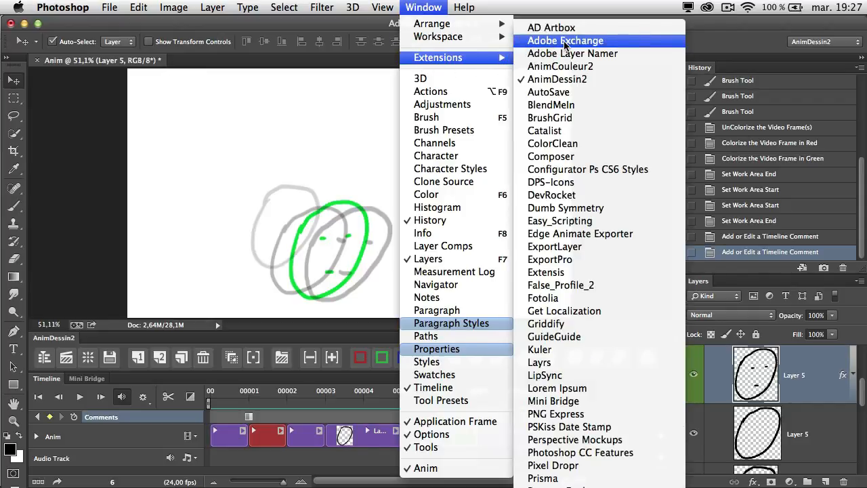
{"action": "left_click", "coordinate": [564, 42]}
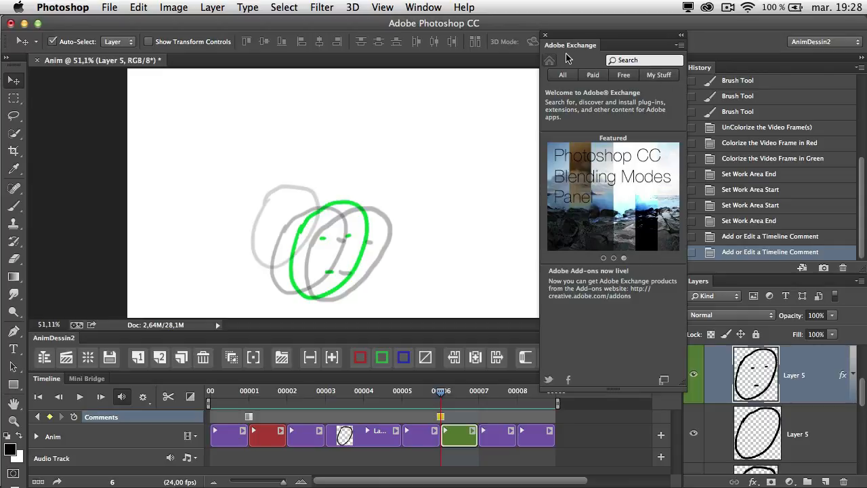
Search Adobe Exchange for "animation", view the AnimDessin2 product details, and close Adobe Exchange
{"action": "left_click", "coordinate": [629, 61]}
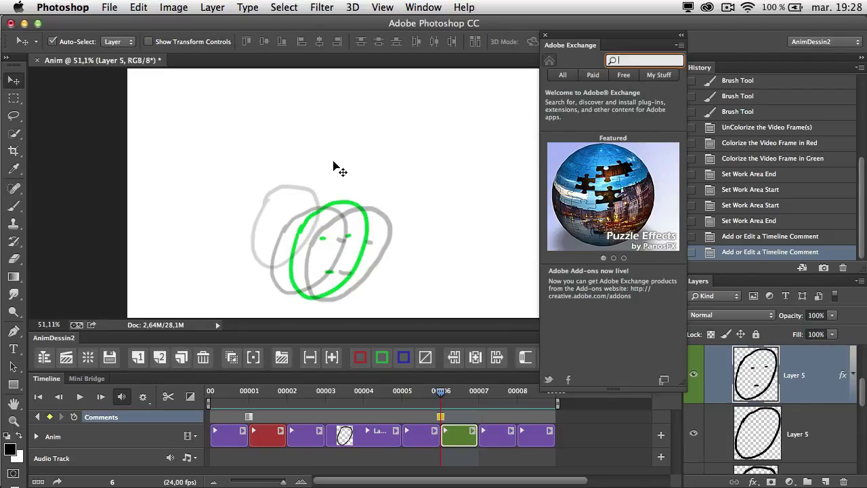
{"action": "type", "text": "a"}
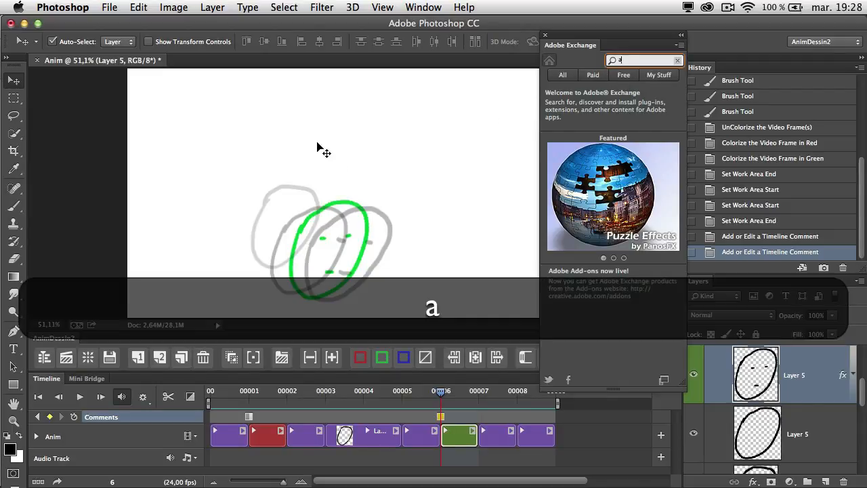
{"action": "type", "text": "nima"}
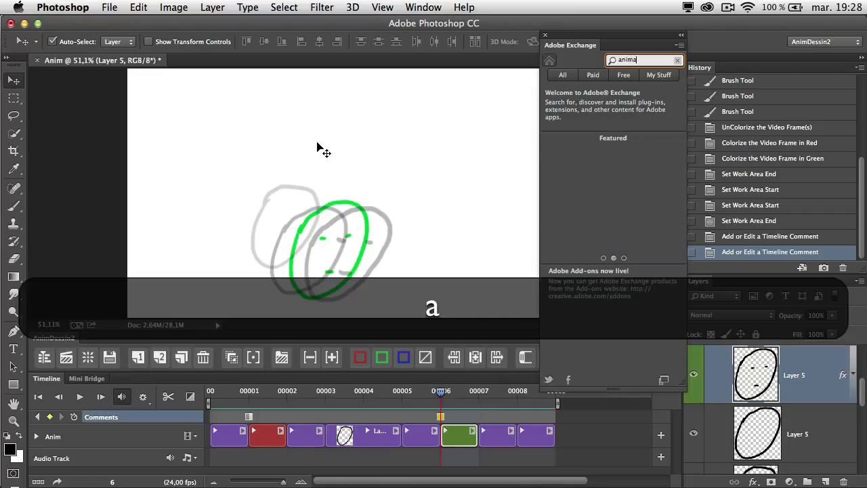
{"action": "type", "text": "tion"}
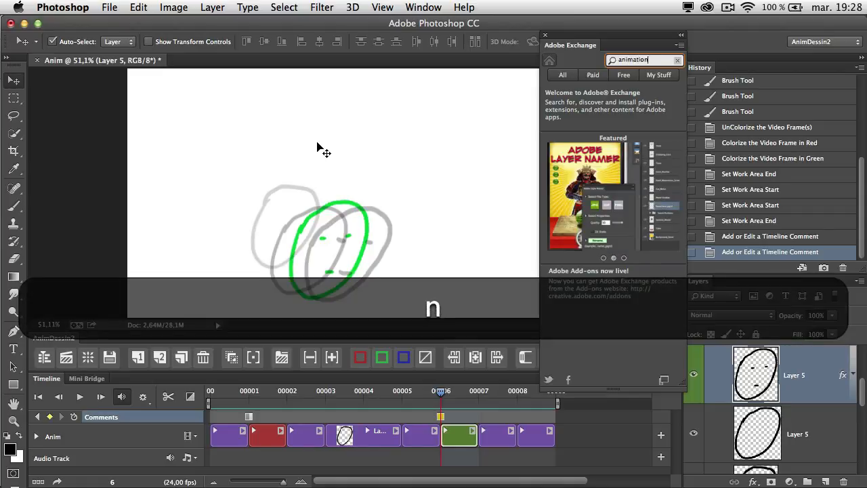
{"action": "key", "text": "Return"}
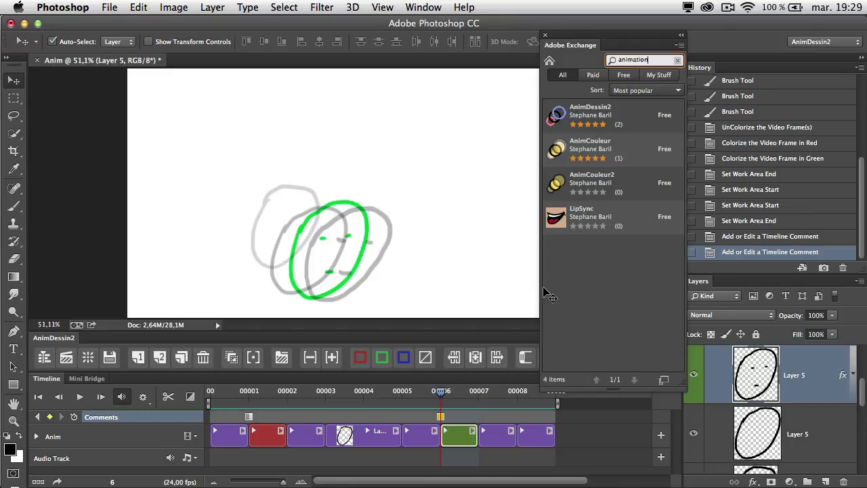
{"action": "left_click", "coordinate": [588, 118]}
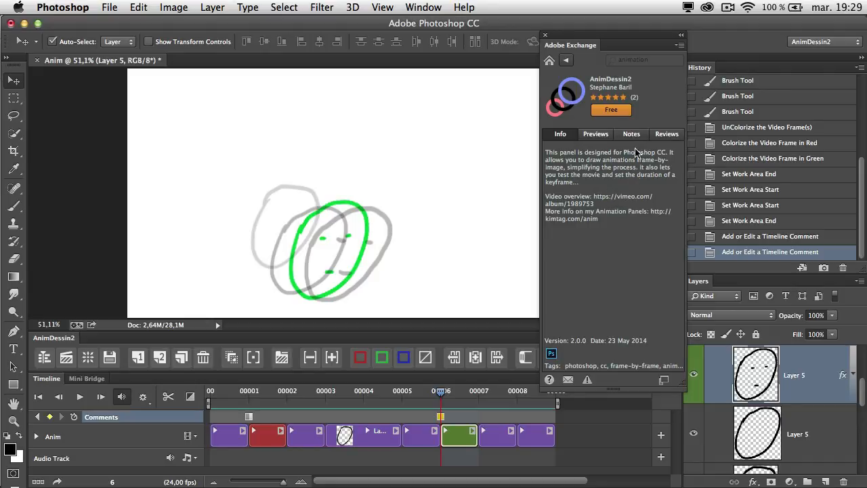
{"action": "left_click", "coordinate": [548, 39]}
Locate and choose AnimDessin2 among the installed extensions
{"action": "left_click", "coordinate": [424, 8]}
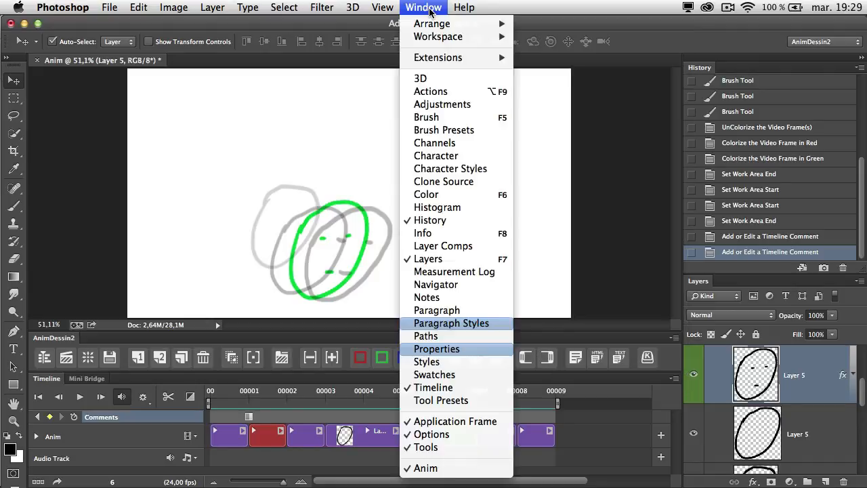
{"action": "mouse_move", "coordinate": [436, 57]}
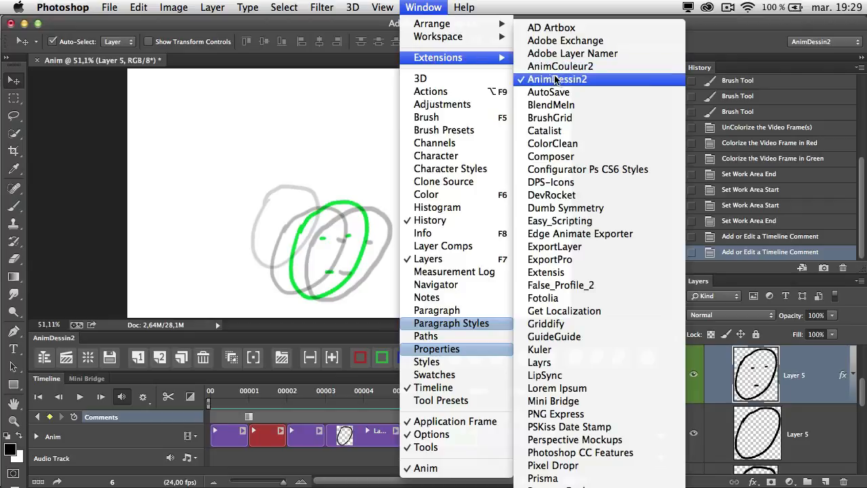
{"action": "left_click", "coordinate": [595, 80]}
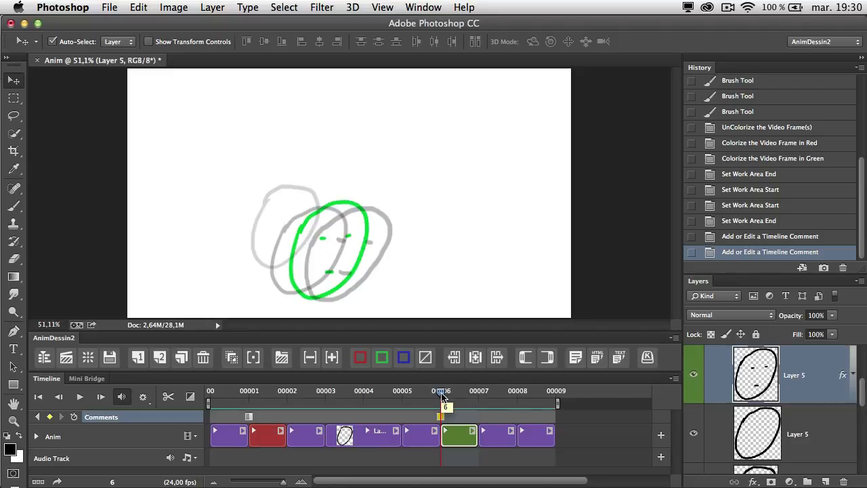
{"action": "left_click", "coordinate": [42, 358]}
{"action": "left_click", "coordinate": [43, 473]}
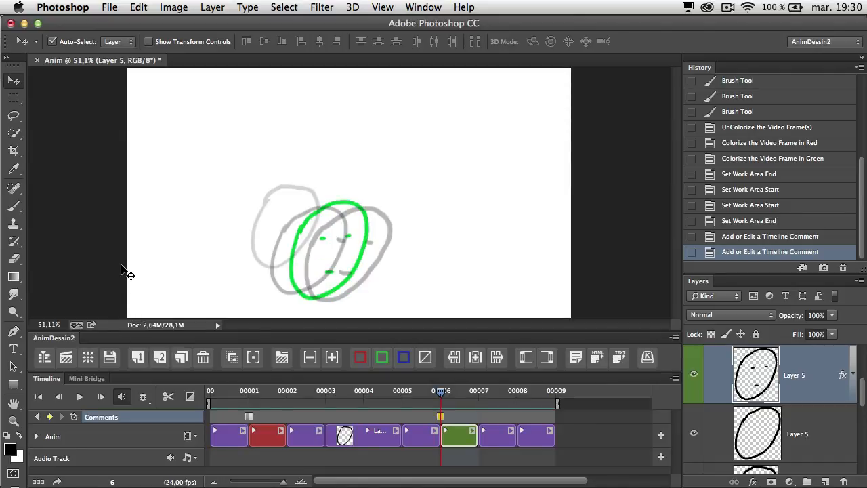
{"action": "key", "text": "space"}
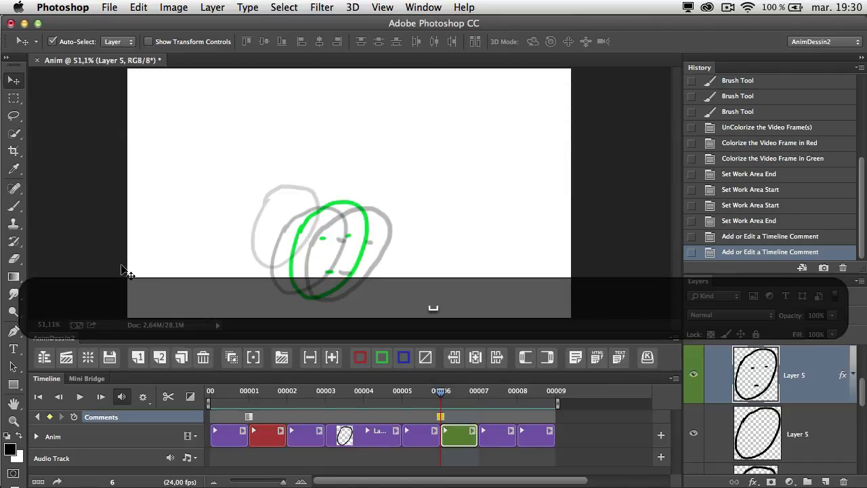
{"action": "key", "text": "Right"}
{"action": "key", "text": "Left"}
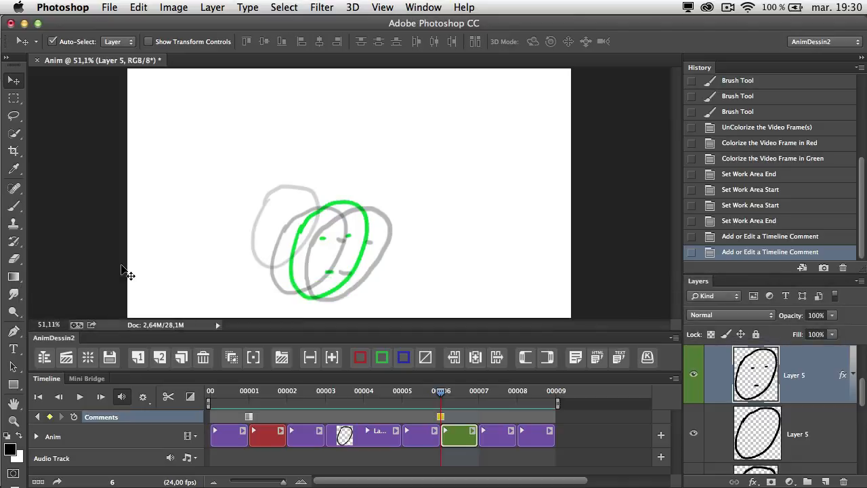
{"action": "key", "text": "b"}
{"action": "key", "text": "v"}
{"action": "key", "text": "i"}
Step backward and forward through the animation's frames several times, finishing on frame 3
{"action": "key", "text": "Right"}
{"action": "key", "text": "Left"}
{"action": "key", "text": "Left"}
{"action": "key", "text": "Left"}
{"action": "key", "text": "Left"}
{"action": "key", "text": "Left"}
{"action": "key", "text": "Left"}
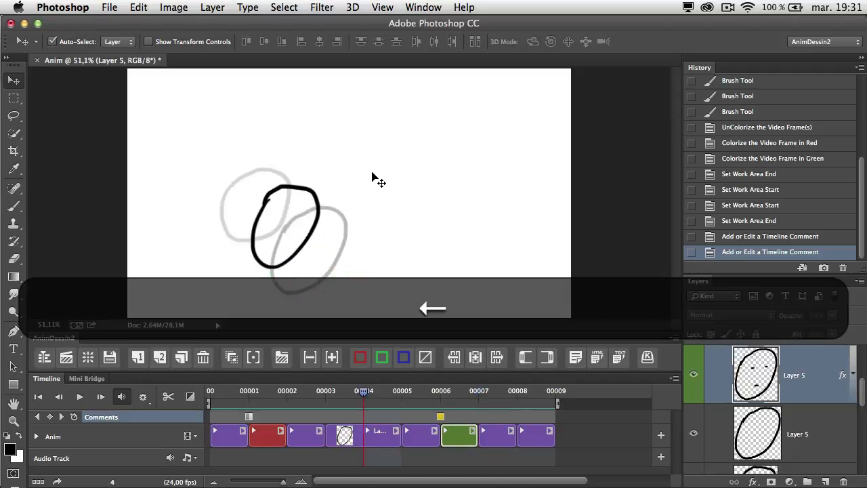
{"action": "key", "text": "Right"}
{"action": "key", "text": "Right"}
{"action": "key", "text": "Right"}
{"action": "key", "text": "Right"}
{"action": "key", "text": "Right"}
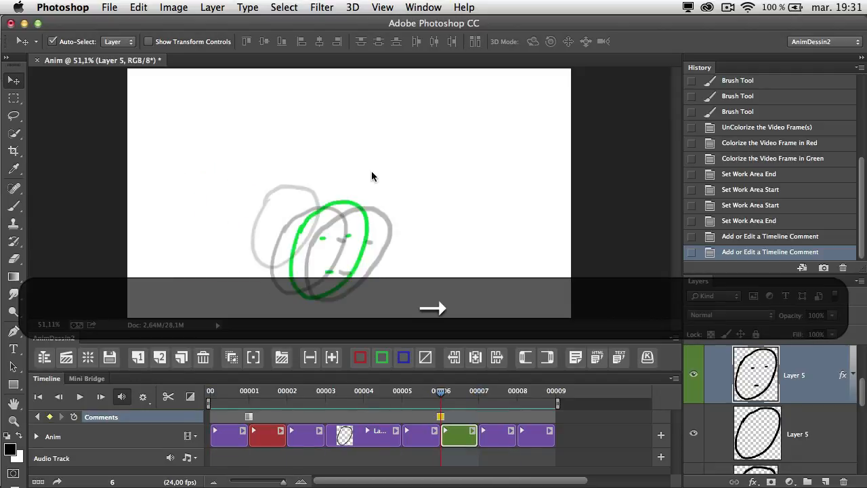
{"action": "key", "text": "Left"}
{"action": "key", "text": "Left"}
{"action": "key", "text": "Left"}
{"action": "key", "text": "Left"}
{"action": "key", "text": "Left"}
{"action": "key", "text": "Left"}
{"action": "key", "text": "Right"}
{"action": "key", "text": "Right"}
{"action": "key", "text": "Right"}
{"action": "key", "text": "Right"}
{"action": "key", "text": "Right"}
{"action": "key", "text": "Right"}
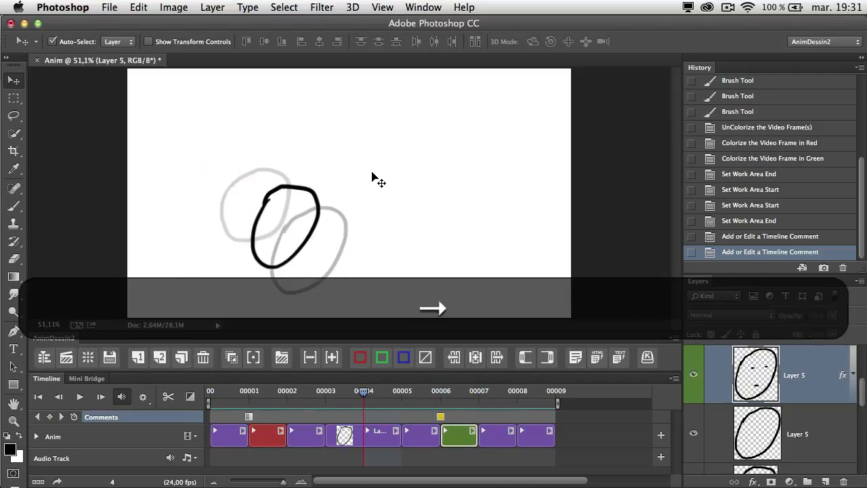
{"action": "key", "text": "Right"}
{"action": "key", "text": "Left"}
{"action": "key", "text": "Left"}
{"action": "key", "text": "Left"}
{"action": "key", "text": "Left"}
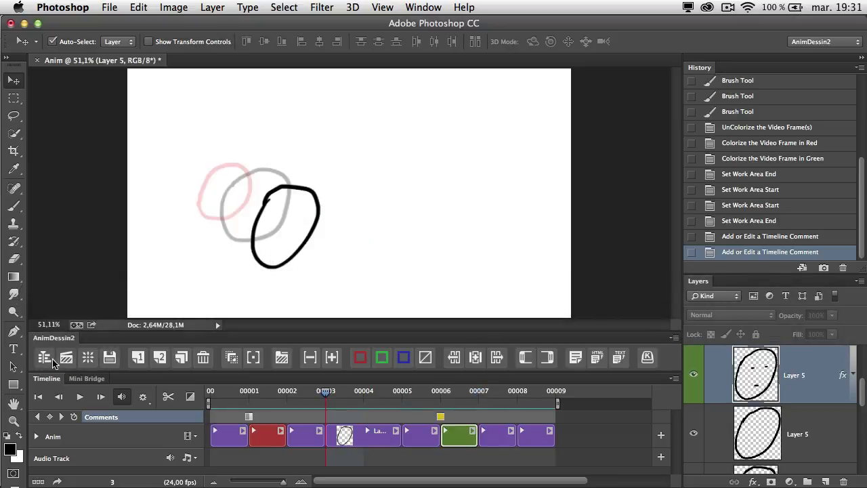
Select the Layer 4 drawing at frame 3, then move the playhead to frame 8 and select the last drawing
{"action": "left_click", "coordinate": [151, 475]}
{"action": "left_click", "coordinate": [366, 441]}
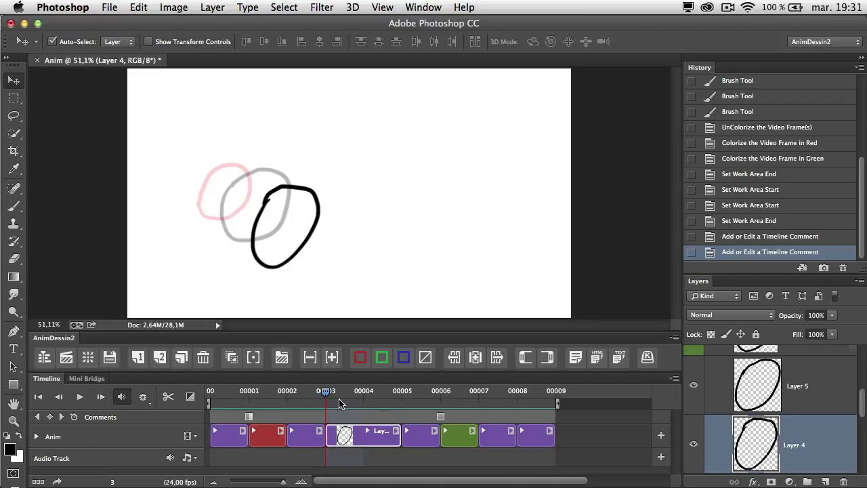
{"action": "left_click_drag", "start_coordinate": [325, 396], "coordinate": [517, 396]}
{"action": "left_click", "coordinate": [543, 438]}
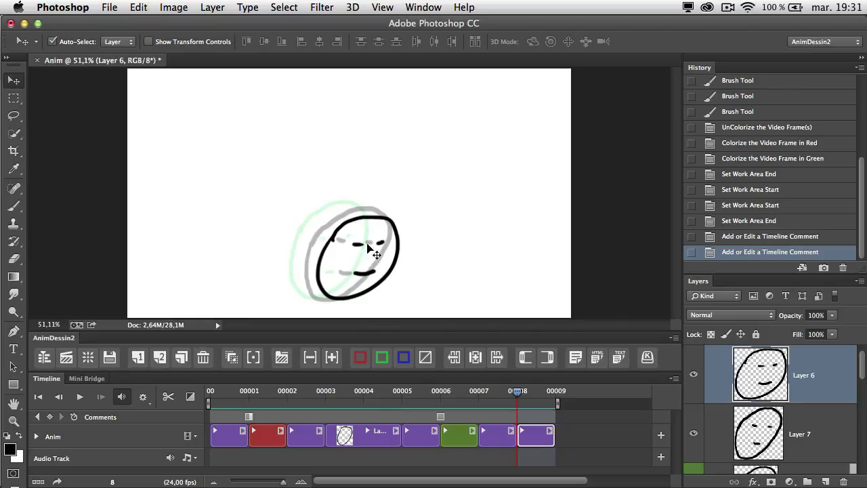
Step back from the last drawing to frame 6 and forward again to frame 8
{"action": "key", "text": "Left"}
{"action": "key", "text": "Left"}
{"action": "key", "text": "Right"}
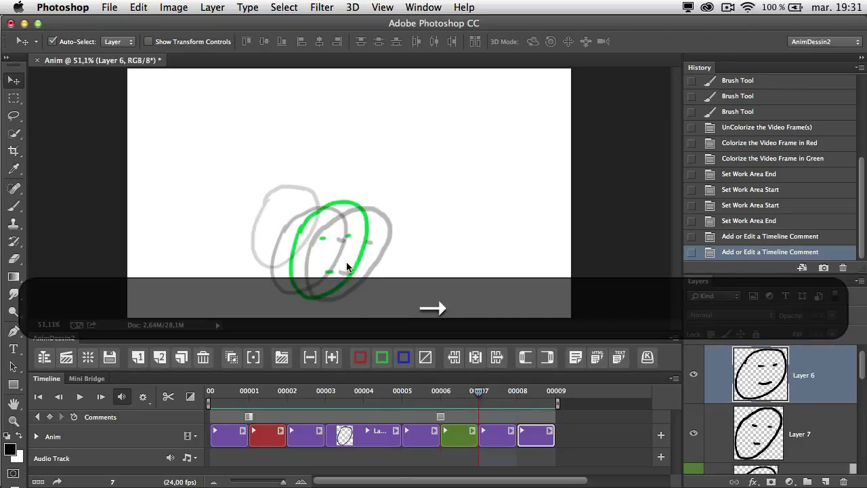
{"action": "key", "text": "Right"}
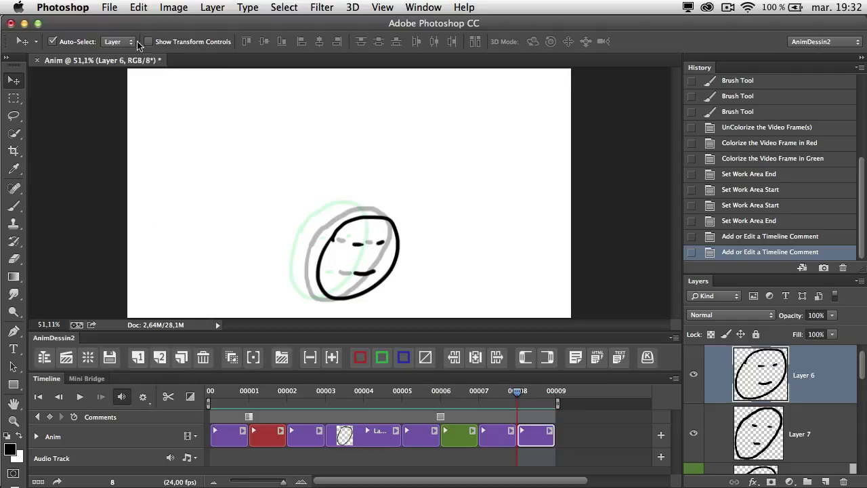
Examine the AnimD2 script commands in the Keyboard Shortcuts settings, open the AnimD2_colorNone shortcut for editing, and cancel the dialog
{"action": "left_click", "coordinate": [109, 7]}
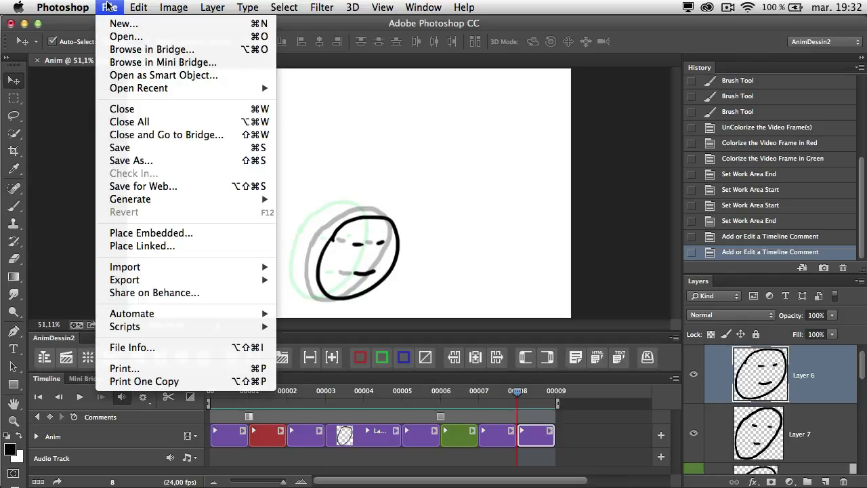
{"action": "mouse_move", "coordinate": [138, 7]}
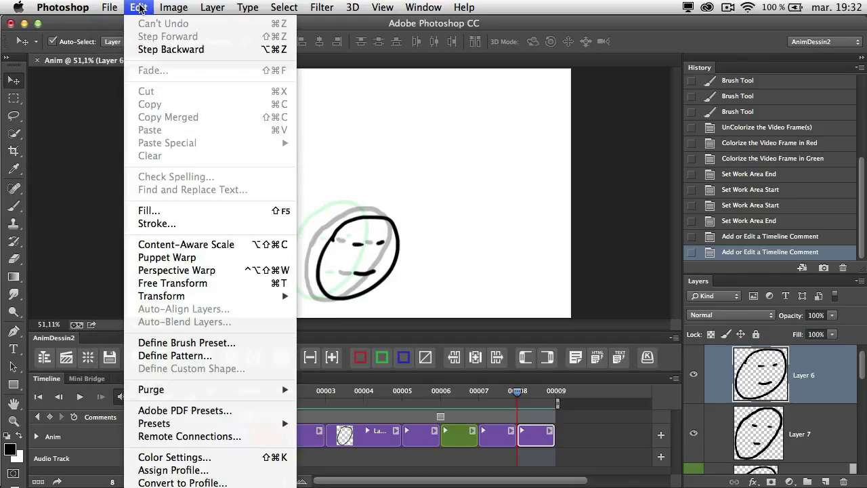
{"action": "left_click", "coordinate": [183, 487]}
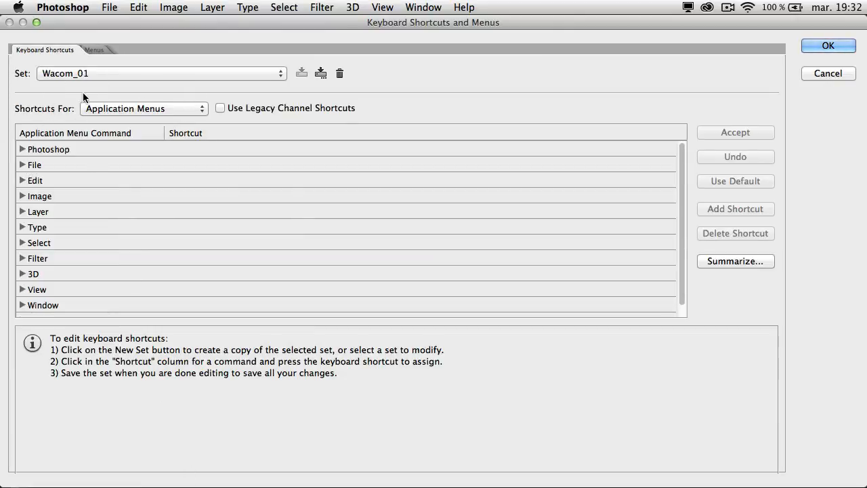
{"action": "left_click", "coordinate": [22, 165]}
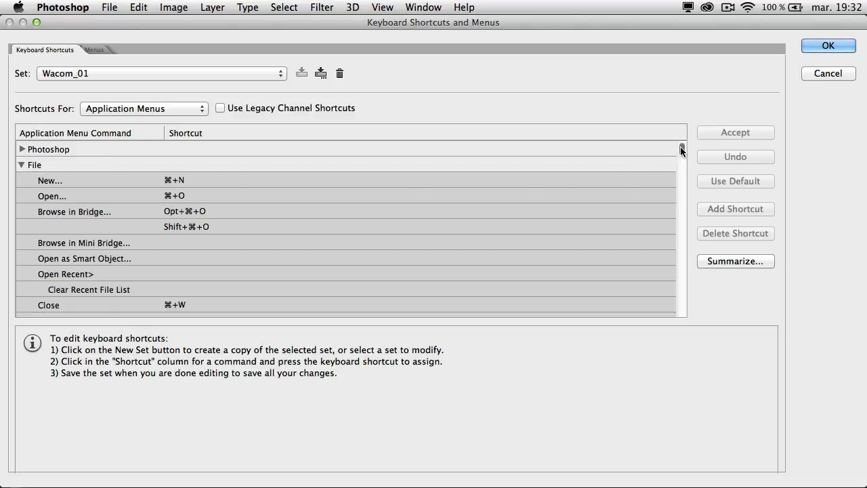
{"action": "left_click_drag", "start_coordinate": [681, 148], "coordinate": [663, 237]}
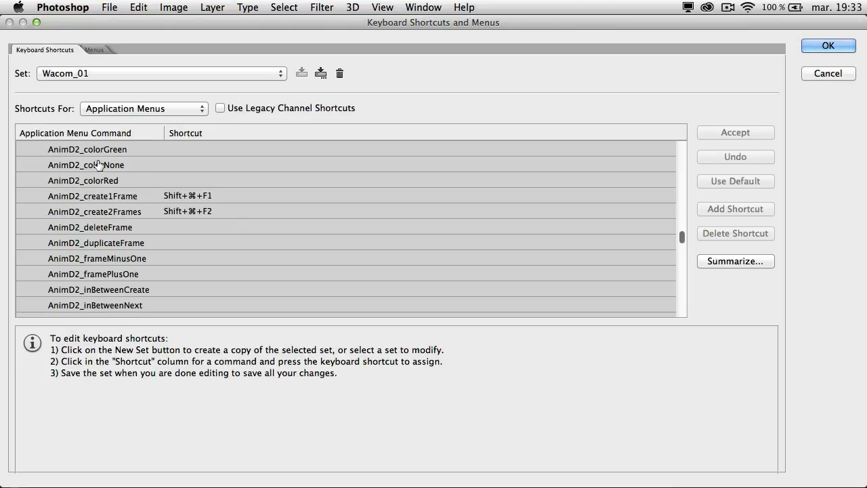
{"action": "left_click", "coordinate": [179, 170]}
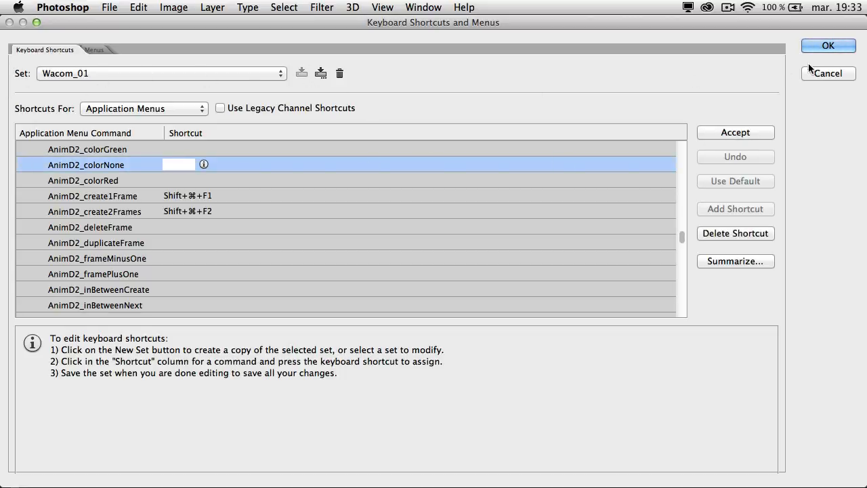
{"action": "left_click", "coordinate": [824, 73]}
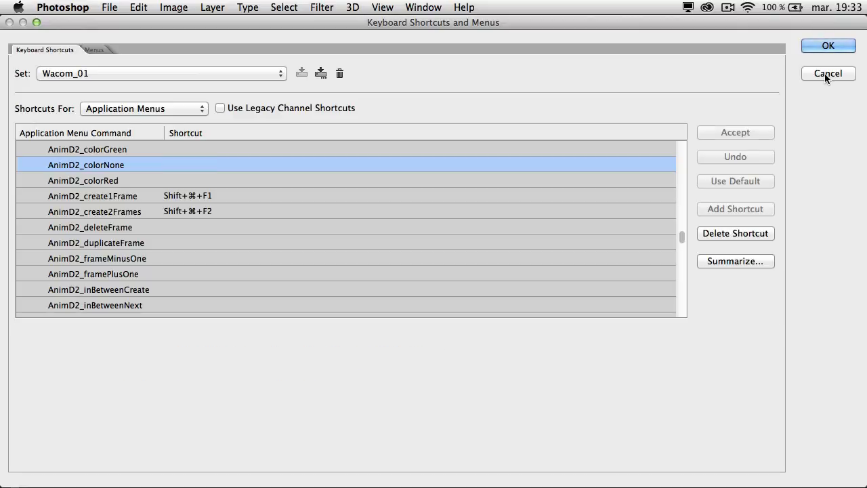
{"action": "left_click", "coordinate": [825, 74]}
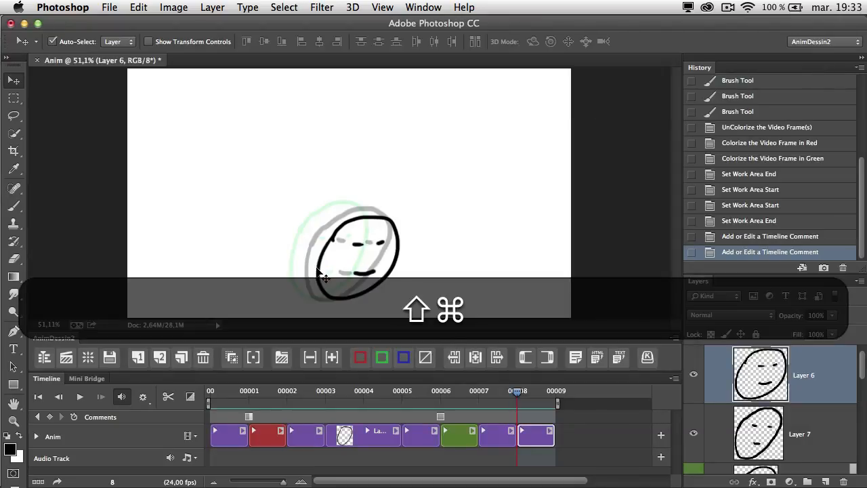
Add four one-frame keyframes after the last drawing and brush an oval outline on each, advancing the movement to the right
{"action": "key", "text": "super+shift+F1"}
{"action": "key", "text": "b"}
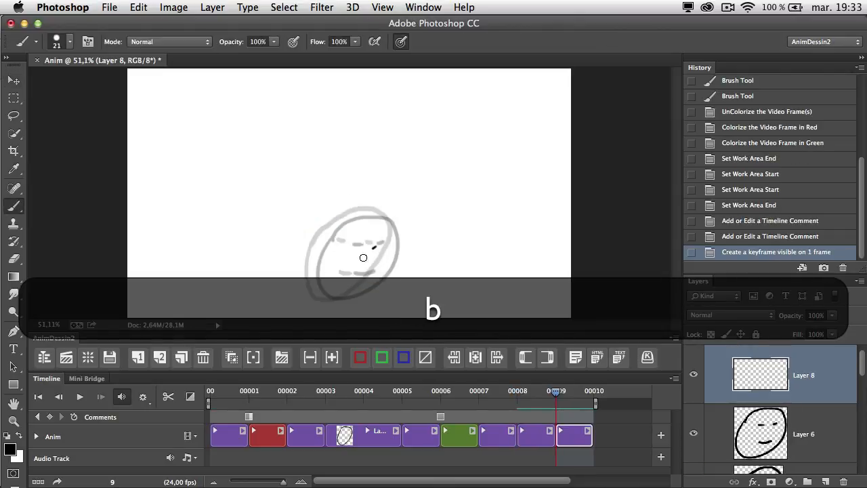
{"action": "mouse_move", "coordinate": [371, 248]}
{"action": "left_mouse_down"}
{"action": "mouse_move", "coordinate": [384, 302]}
{"action": "mouse_move", "coordinate": [401, 240]}
{"action": "mouse_move", "coordinate": [366, 250]}
{"action": "mouse_move", "coordinate": [392, 290]}
{"action": "mouse_move", "coordinate": [442, 261]}
{"action": "mouse_move", "coordinate": [406, 251]}
{"action": "mouse_move", "coordinate": [413, 271]}
{"action": "mouse_move", "coordinate": [465, 284]}
{"action": "mouse_move", "coordinate": [443, 240]}
{"action": "mouse_move", "coordinate": [445, 274]}
{"action": "mouse_move", "coordinate": [490, 284]}
{"action": "mouse_move", "coordinate": [472, 236]}
{"action": "mouse_move", "coordinate": [444, 261]}
{"action": "left_mouse_up"}
{"action": "key", "text": "super+shift+F1"}
{"action": "key", "text": "super+shift+F1"}
{"action": "key", "text": "super+shift+F1"}
Step back and forth through the new ovals, finish on frame 12, and colorize that video frame in red
{"action": "key", "text": "Left"}
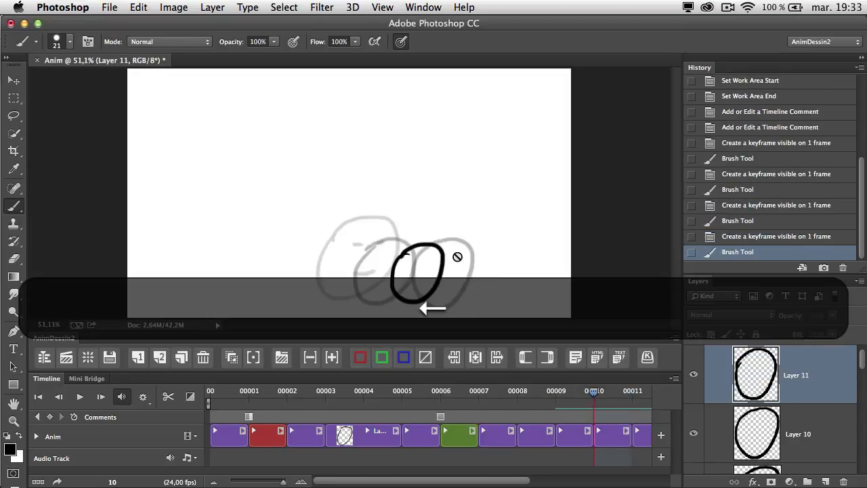
{"action": "key", "text": "Right"}
{"action": "key", "text": "Right"}
{"action": "key", "text": "Left"}
{"action": "key", "text": "Right"}
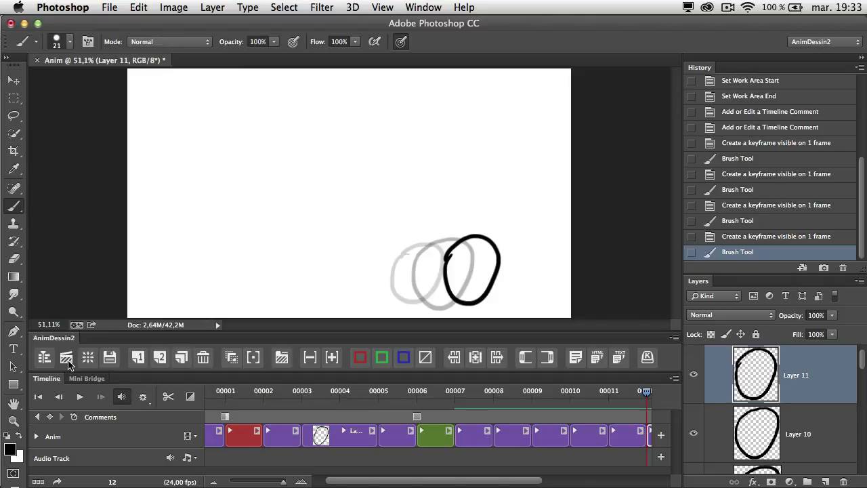
{"action": "left_click", "coordinate": [359, 361]}
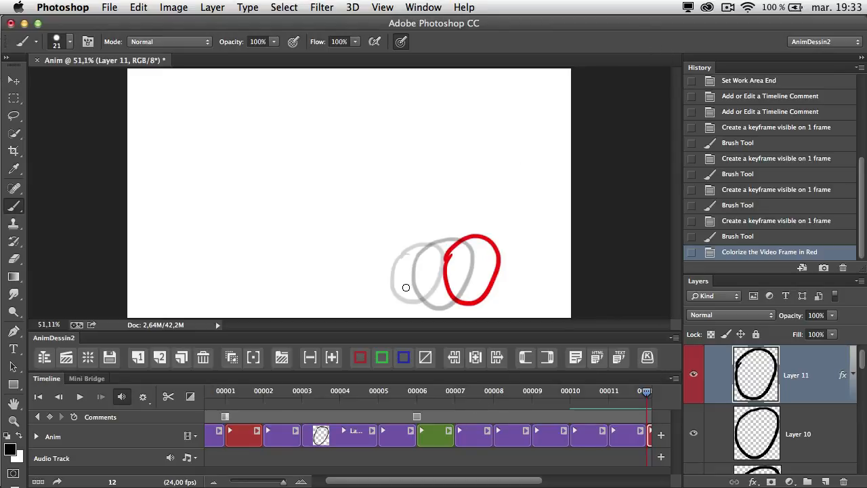
Compare frames 11 and 12 by stepping between them, then thicken the red oval's upper-left outline on frame 12 with a brush stroke
{"action": "key", "text": "Left"}
{"action": "key", "text": "Right"}
{"action": "key", "text": "Left"}
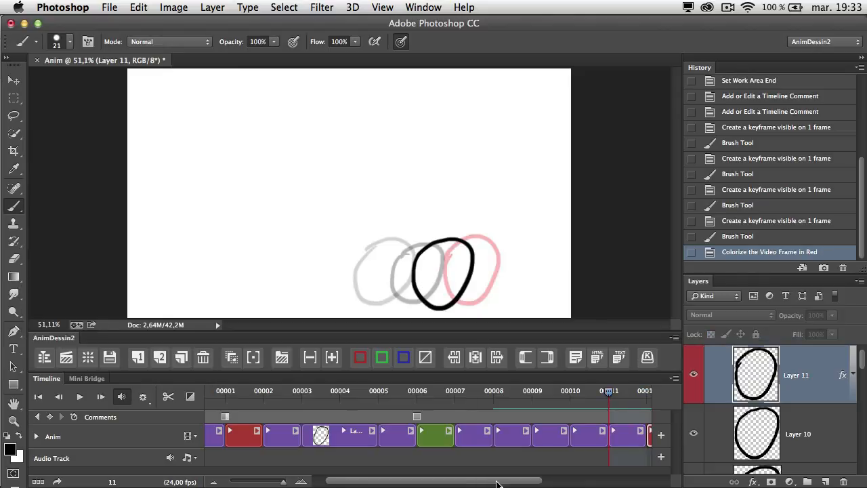
{"action": "left_click_drag", "start_coordinate": [508, 481], "coordinate": [564, 481]}
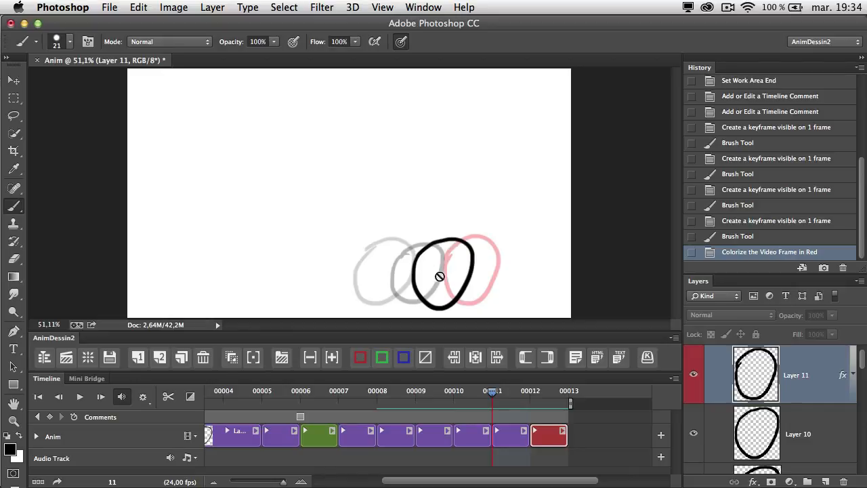
{"action": "key", "text": "Right"}
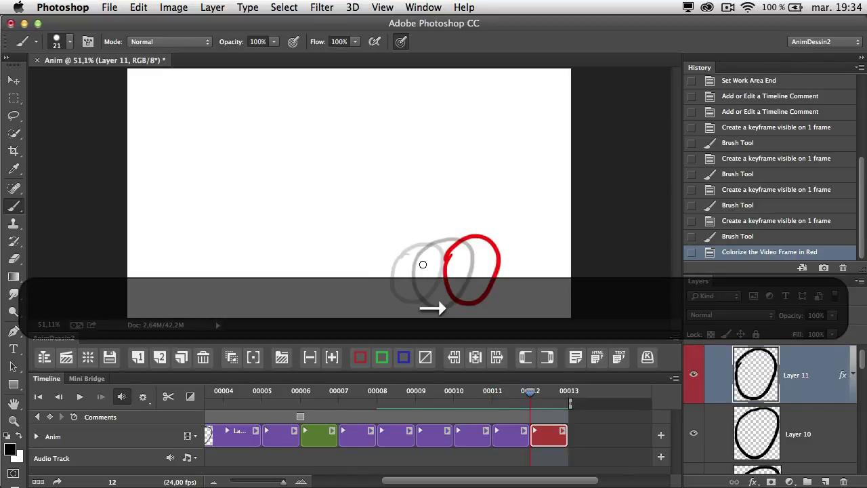
{"action": "key", "text": "Left"}
{"action": "key", "text": "Right"}
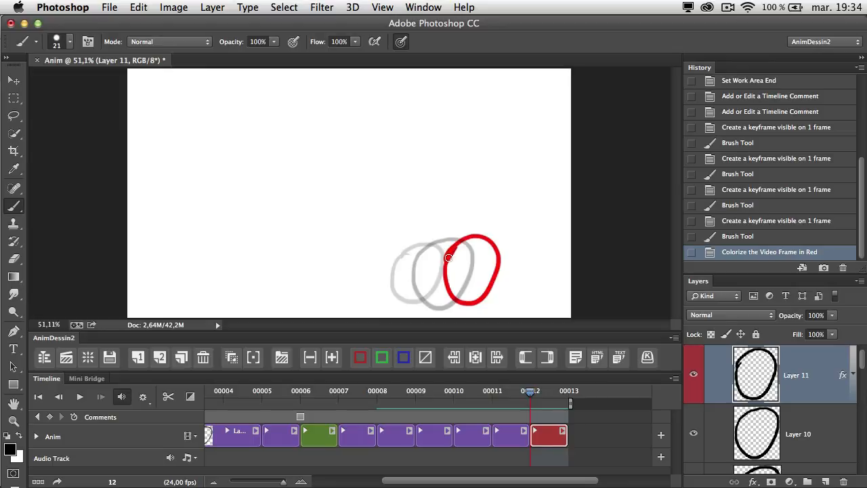
{"action": "left_click_drag", "start_coordinate": [448, 258], "coordinate": [442, 273]}
{"action": "key", "text": "Right"}
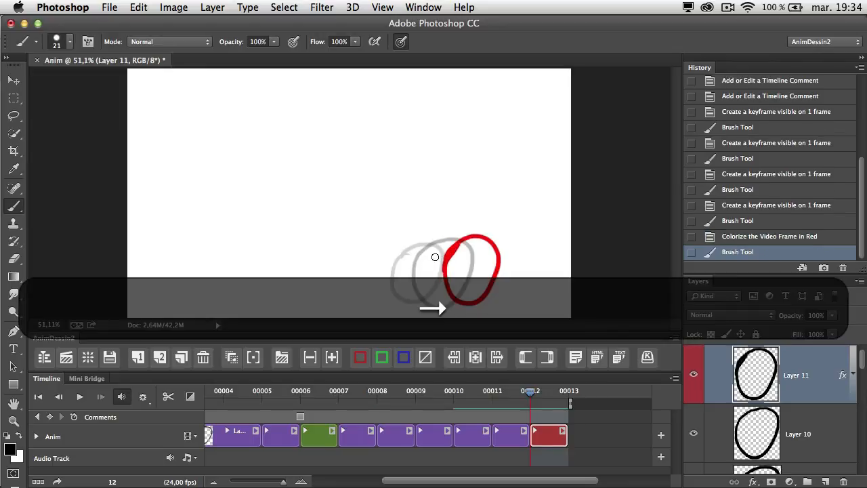
Move the playhead back to frame 9, select its drawing in the timeline, and reselect the red drawing at frame 12
{"action": "key", "text": "Left"}
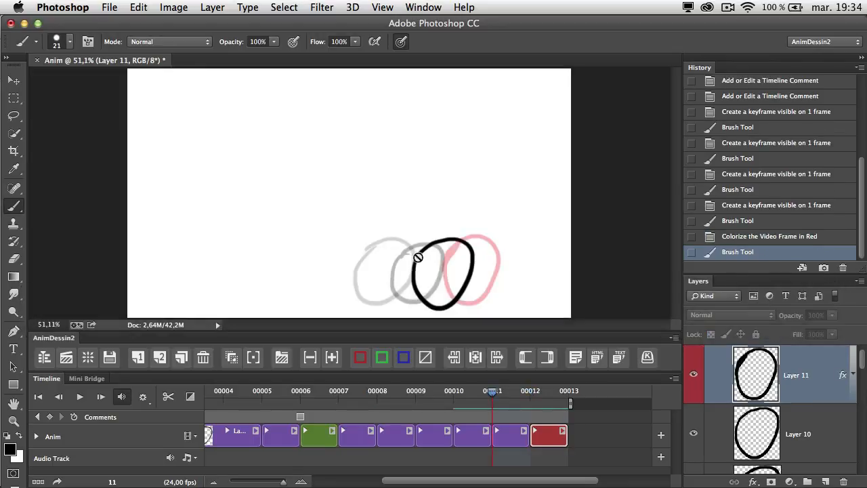
{"action": "key", "text": "Left"}
{"action": "key", "text": "Left"}
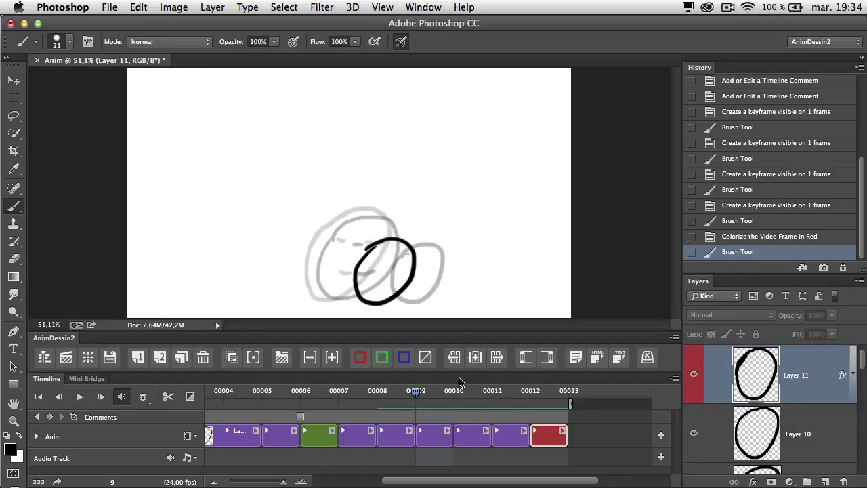
{"action": "left_click", "coordinate": [434, 435]}
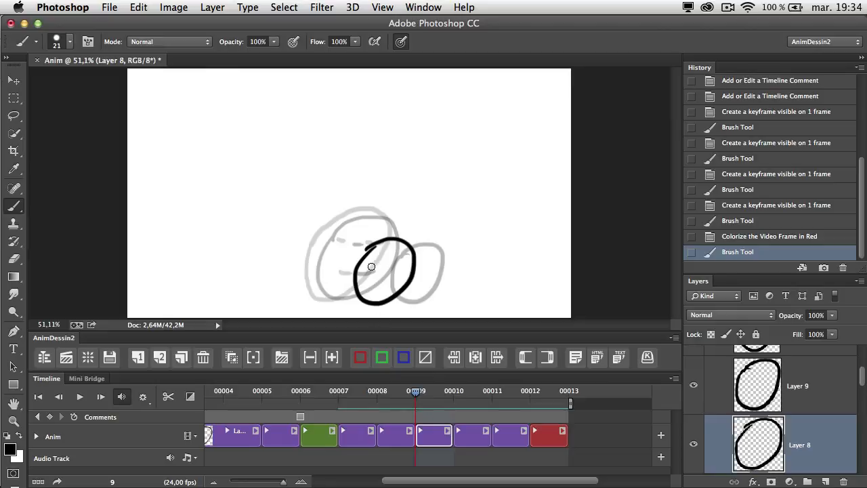
{"action": "left_click", "coordinate": [549, 436]}
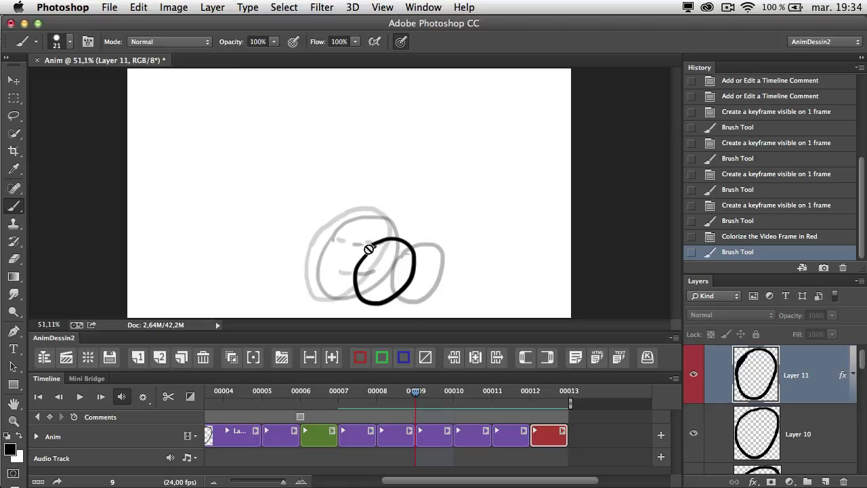
Select the drawings at frames 9 and 10 directly on the canvas and brush two short dashes as eyes in each oval
{"action": "key", "text": "super"}
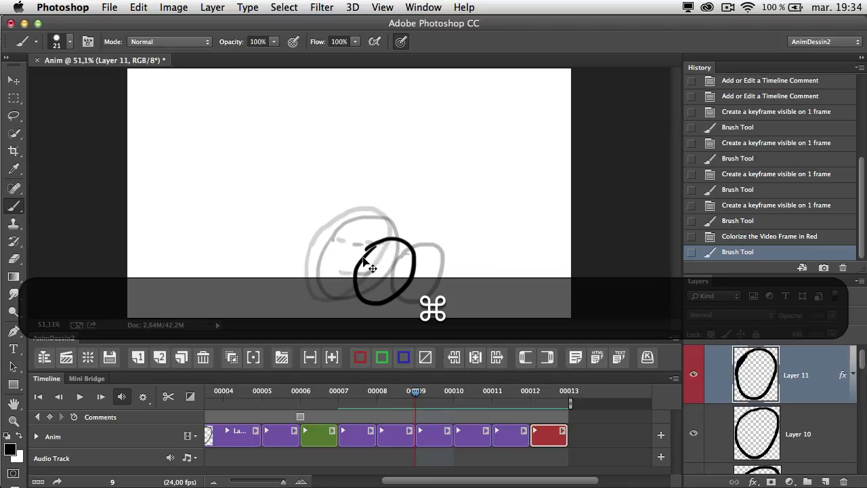
{"action": "left_click", "coordinate": [364, 292], "text": "super"}
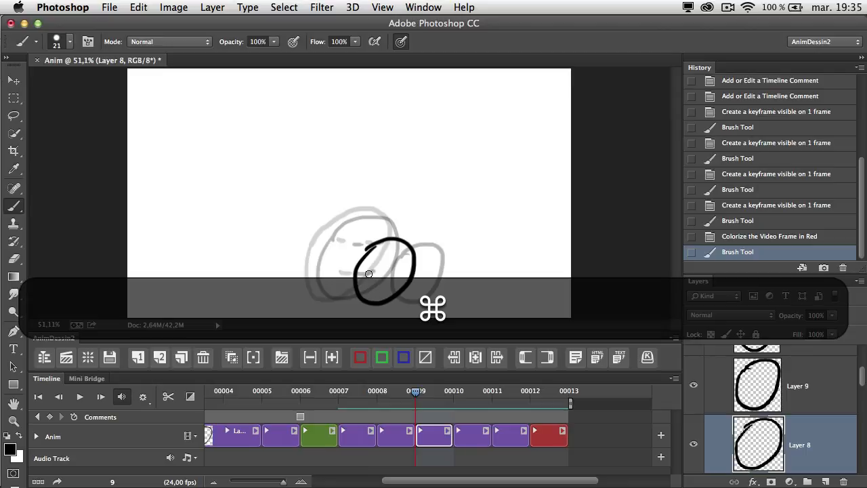
{"action": "left_click_drag", "start_coordinate": [376, 265], "coordinate": [391, 265]}
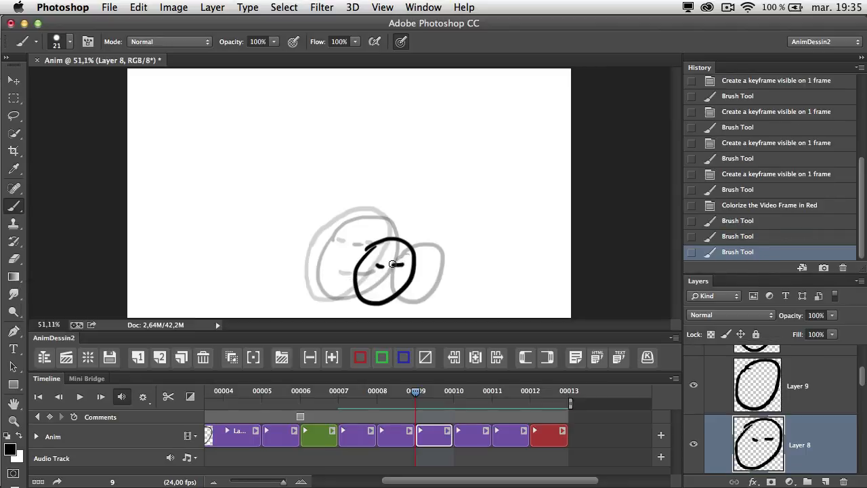
{"action": "key", "text": "Right"}
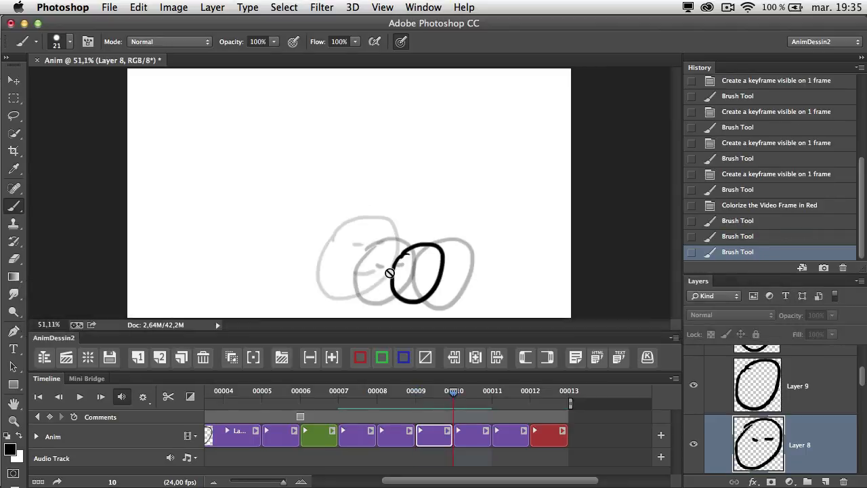
{"action": "left_click", "coordinate": [399, 288], "text": "super"}
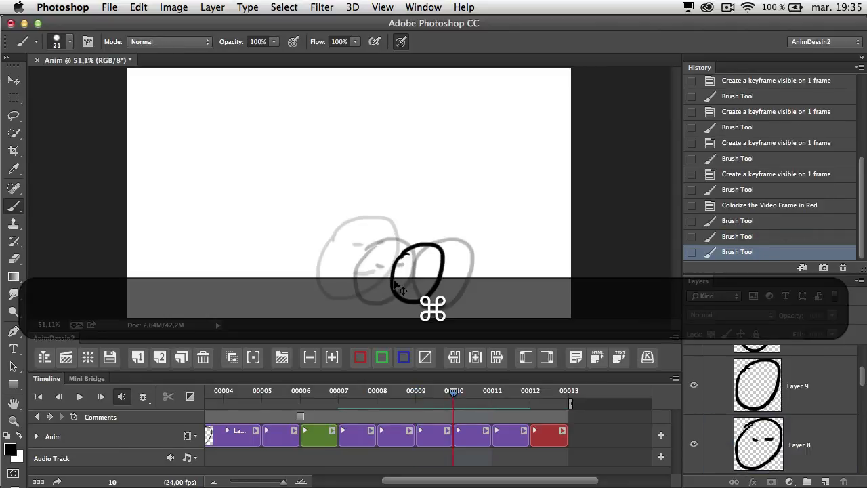
{"action": "left_click", "coordinate": [402, 292], "text": "super"}
{"action": "left_click_drag", "start_coordinate": [409, 268], "coordinate": [433, 263]}
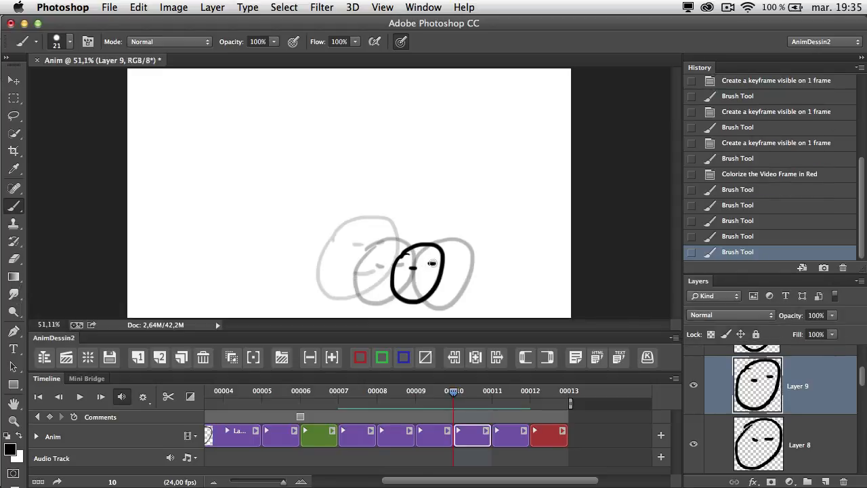
Advance through frames 11 and 12, selecting each drawing on the canvas and brushing two eye dashes inside its oval
{"action": "key", "text": "Right"}
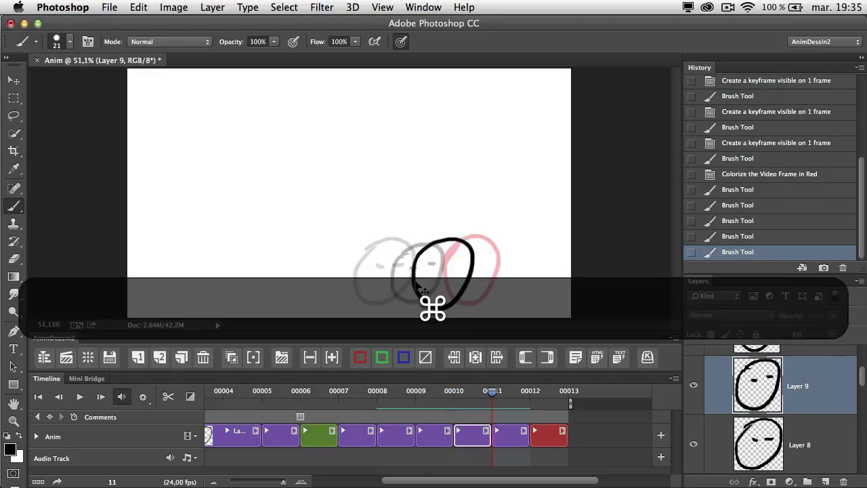
{"action": "left_click", "coordinate": [415, 283], "text": "super"}
{"action": "left_click_drag", "start_coordinate": [432, 267], "coordinate": [469, 256]}
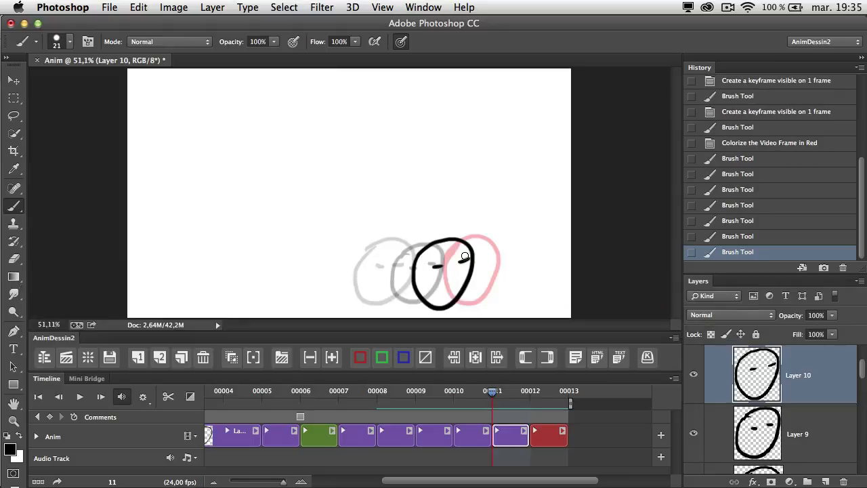
{"action": "key", "text": "Right"}
{"action": "left_click", "coordinate": [452, 268], "text": "super"}
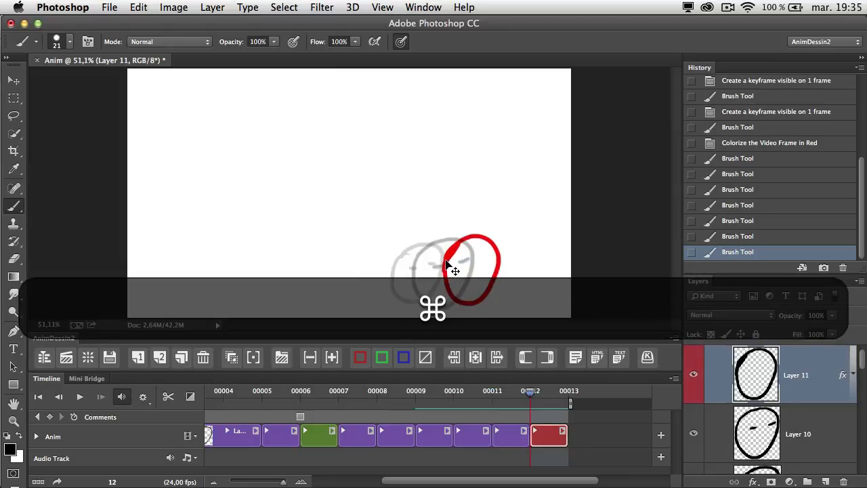
{"action": "left_click_drag", "start_coordinate": [454, 267], "coordinate": [484, 261]}
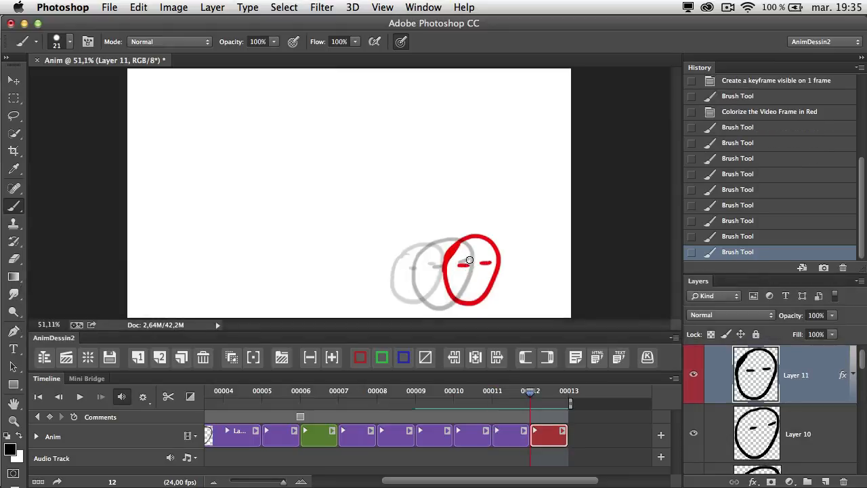
Step back from frame 12 to frame 9 and forward again to review the ovals with eyes
{"action": "key", "text": "Left"}
{"action": "key", "text": "Left"}
{"action": "key", "text": "Left"}
{"action": "key", "text": "Right"}
{"action": "key", "text": "Right"}
{"action": "key", "text": "Right"}
Switch to the Move tool and view the Group and Layer choices of its Auto-Select option, keeping Layer
{"action": "key", "text": "v"}
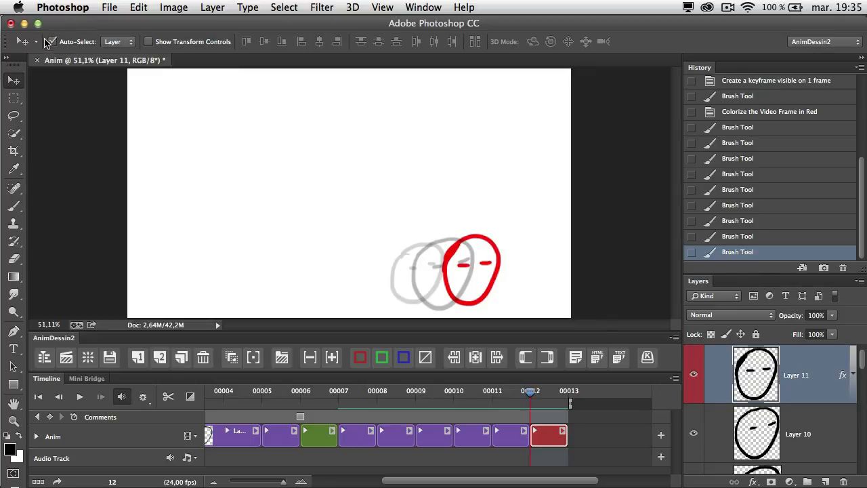
{"action": "left_click", "coordinate": [117, 42]}
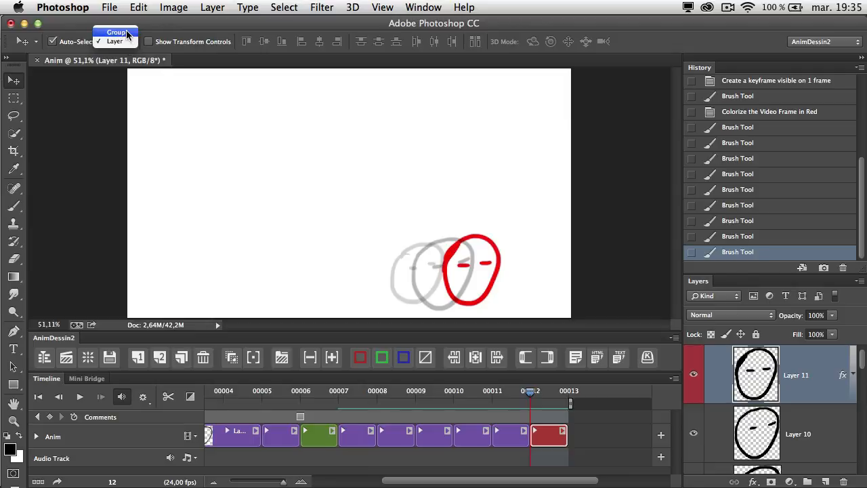
{"action": "left_click", "coordinate": [148, 31]}
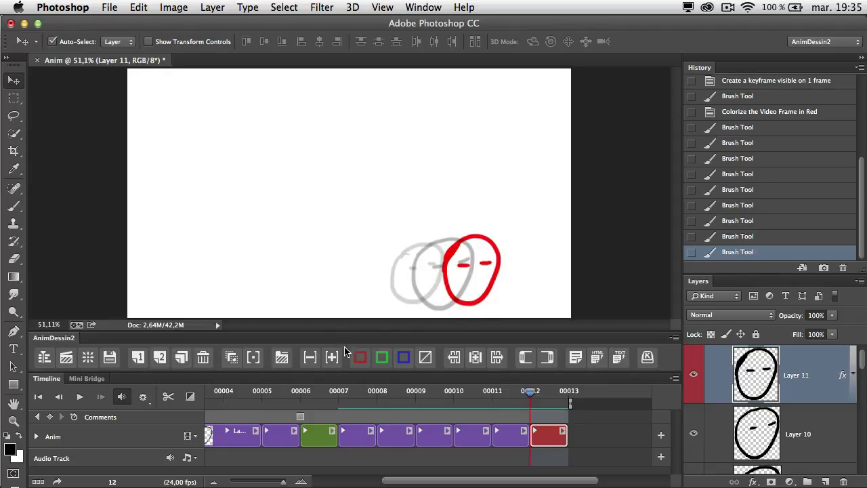
View the timeline's Show options for clips and the Comments Track, then close them without choosing any
{"action": "mouse_move", "coordinate": [528, 400]}
{"action": "left_mouse_down"}
{"action": "mouse_move", "coordinate": [452, 397]}
{"action": "mouse_move", "coordinate": [530, 399]}
{"action": "left_mouse_up"}
{"action": "left_click", "coordinate": [671, 380]}
{"action": "mouse_move", "coordinate": [679, 381]}
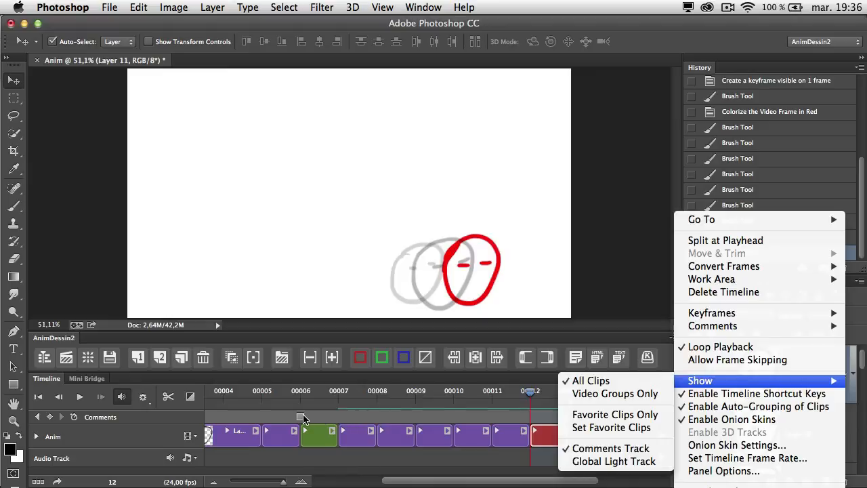
{"action": "left_click", "coordinate": [212, 413]}
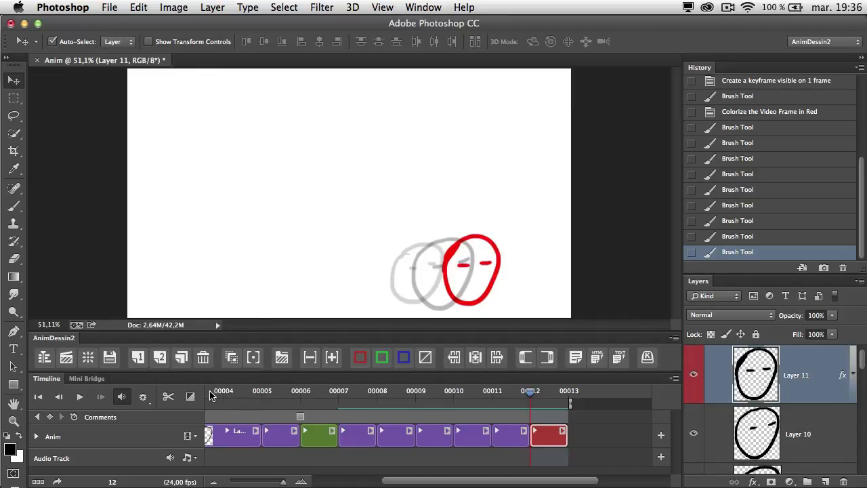
Set the timeline units to Timecode in the Animation Panel Options and accept the dialog
{"action": "left_click", "coordinate": [674, 378]}
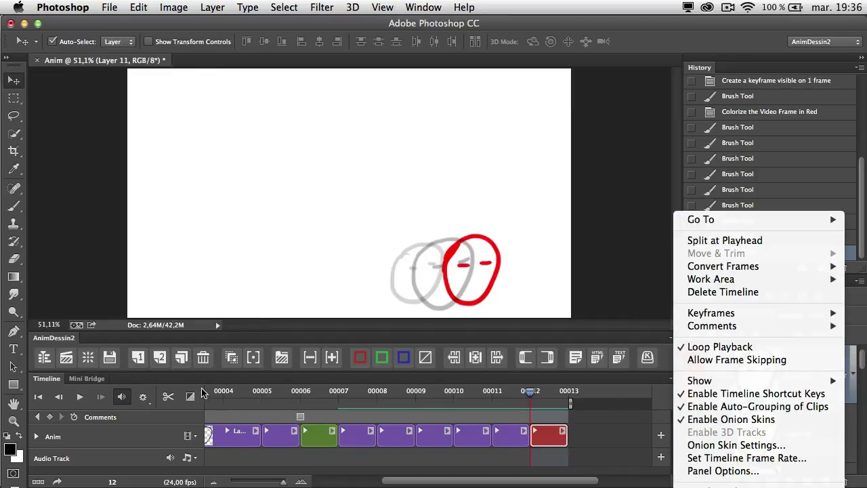
{"action": "left_click", "coordinate": [700, 478]}
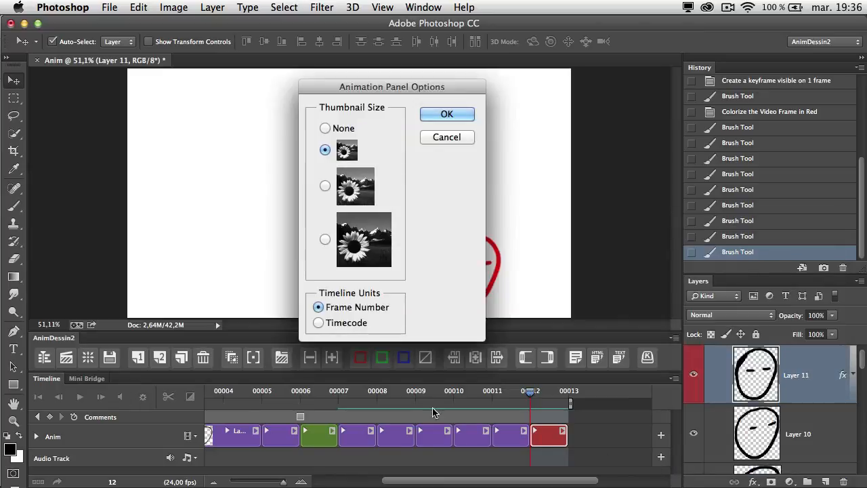
{"action": "left_click", "coordinate": [337, 324]}
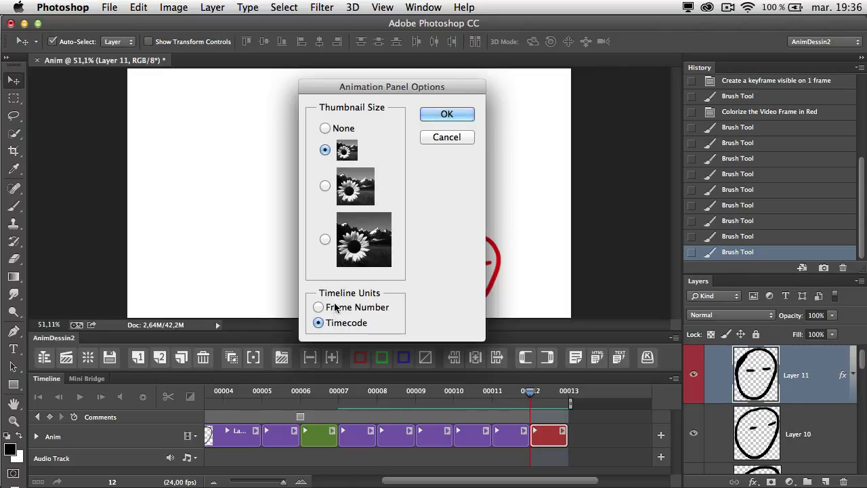
{"action": "left_click", "coordinate": [320, 307]}
{"action": "left_click", "coordinate": [318, 323]}
{"action": "left_click", "coordinate": [447, 115]}
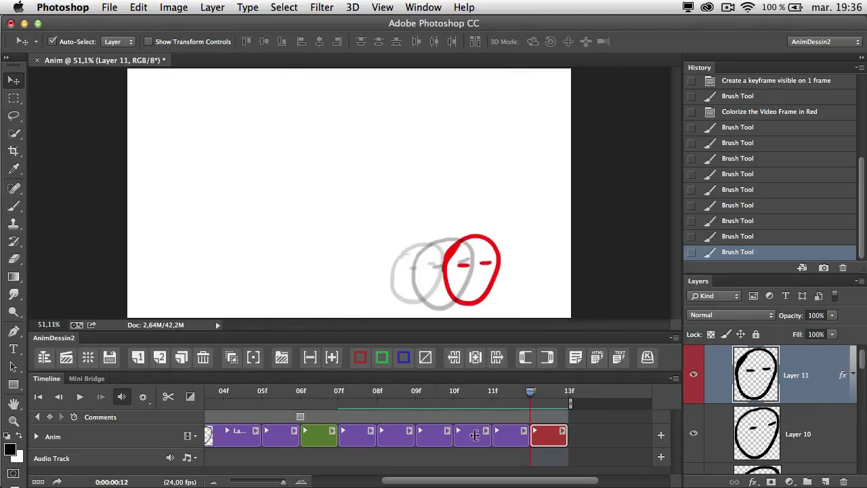
Dismiss the timeline's options and toggle the current-time display from timecode to frame numbers directly
{"action": "left_click", "coordinate": [676, 379]}
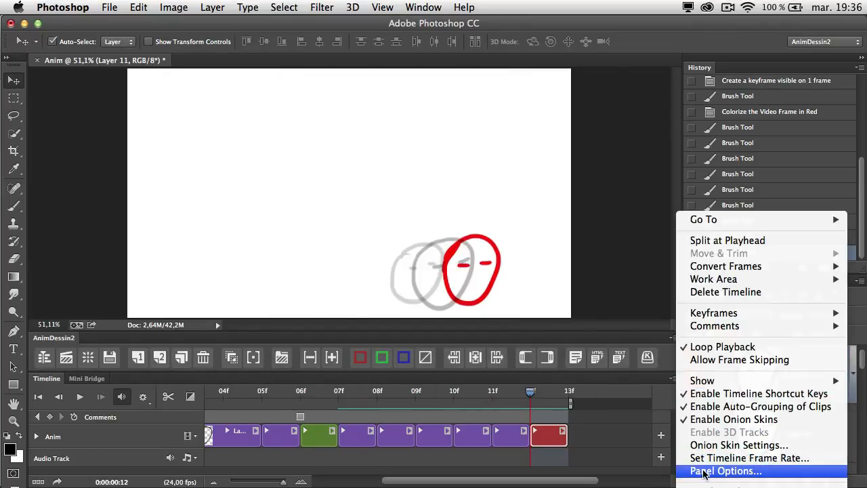
{"action": "left_click", "coordinate": [138, 479]}
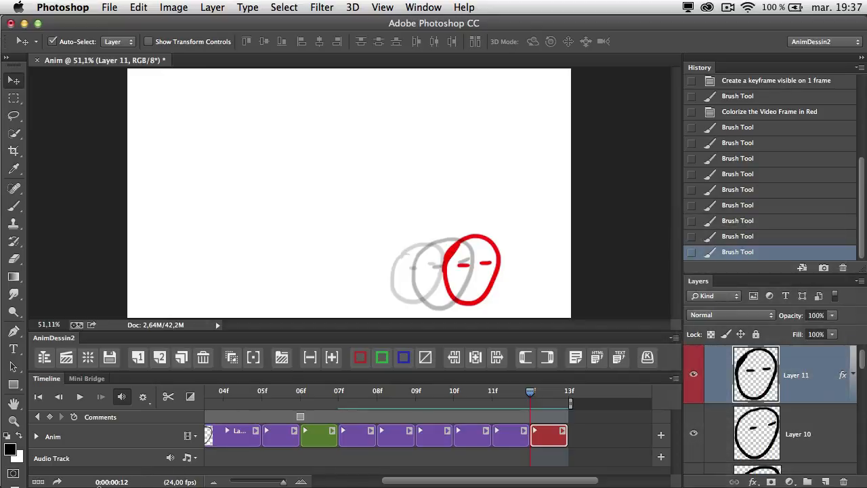
{"action": "key", "text": "alt"}
{"action": "left_click", "coordinate": [109, 482], "text": "alt"}
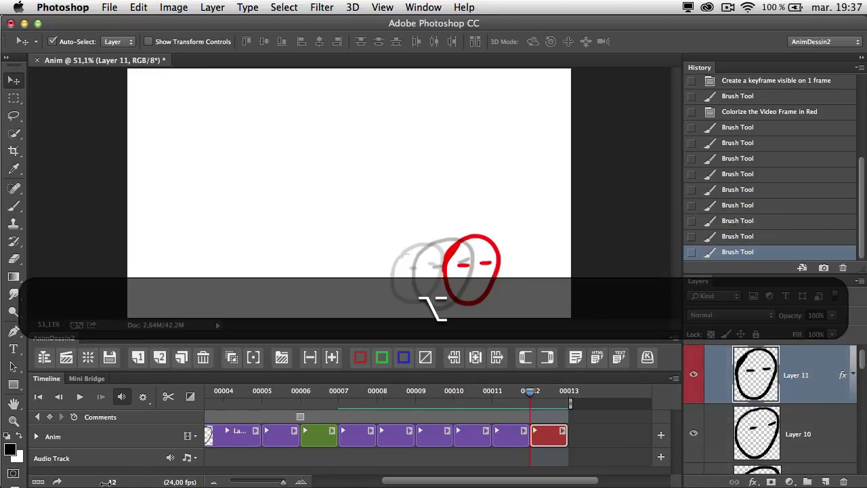
Toggle the timeline's current-time display between frame numbers and timecode several times, finishing with timecode
{"action": "left_click", "coordinate": [106, 482], "text": "alt"}
{"action": "left_click", "coordinate": [106, 482], "text": "alt"}
{"action": "left_click", "coordinate": [107, 481], "text": "alt"}
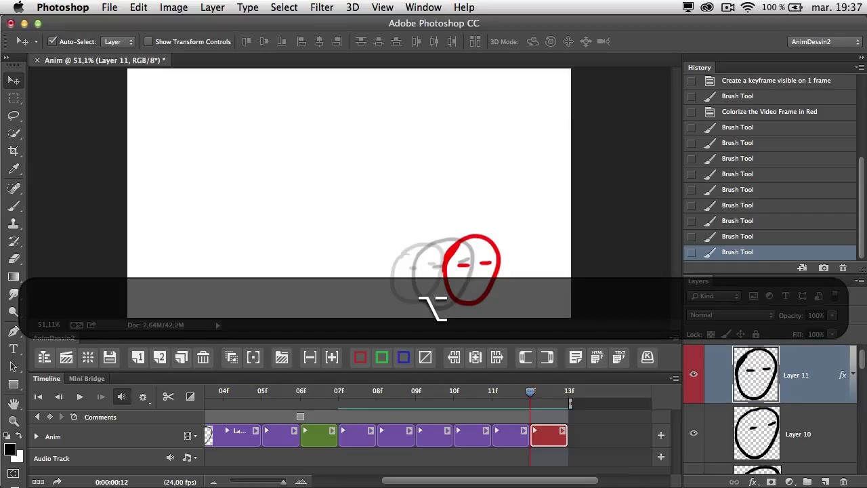
{"action": "left_click", "coordinate": [112, 482], "text": "alt"}
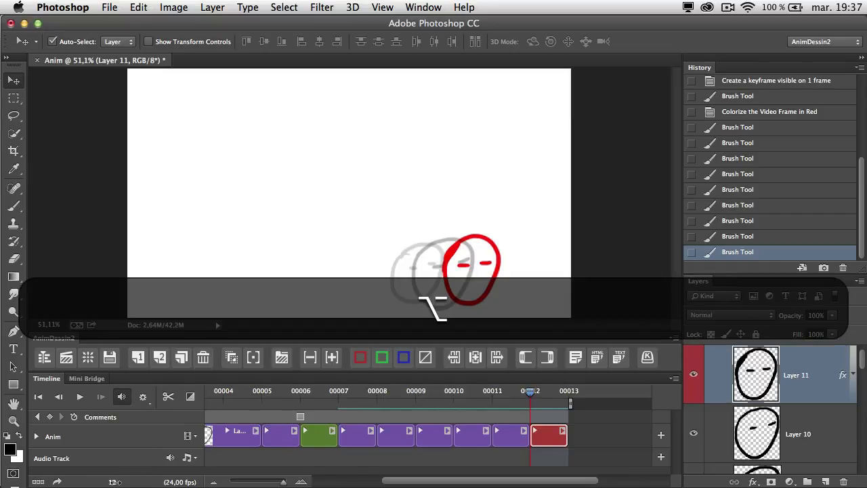
{"action": "left_click", "coordinate": [113, 482], "text": "alt"}
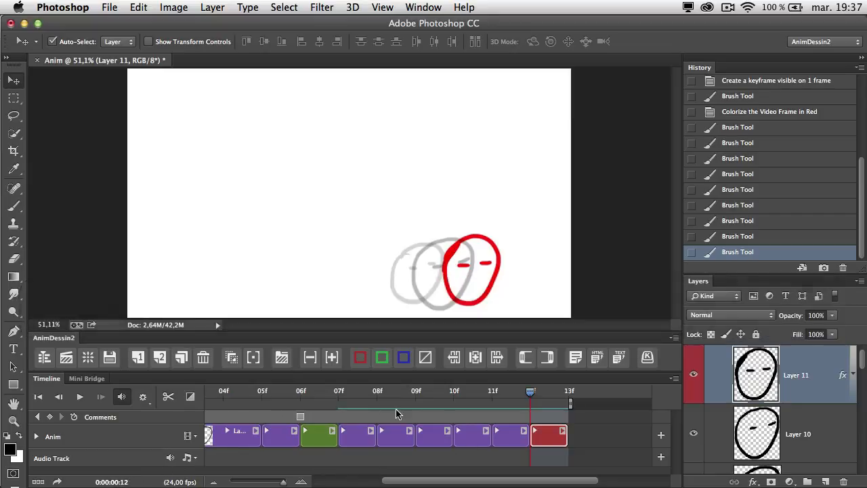
Move the green drawing to frame 7 in the Anim track and place duplicates of it at frames 9 and 11
{"action": "left_click_drag", "start_coordinate": [531, 393], "coordinate": [341, 404]}
{"action": "mouse_move", "coordinate": [368, 443]}
{"action": "left_mouse_down"}
{"action": "mouse_move", "coordinate": [312, 435]}
{"action": "mouse_move", "coordinate": [370, 436]}
{"action": "mouse_move", "coordinate": [364, 448]}
{"action": "left_mouse_up"}
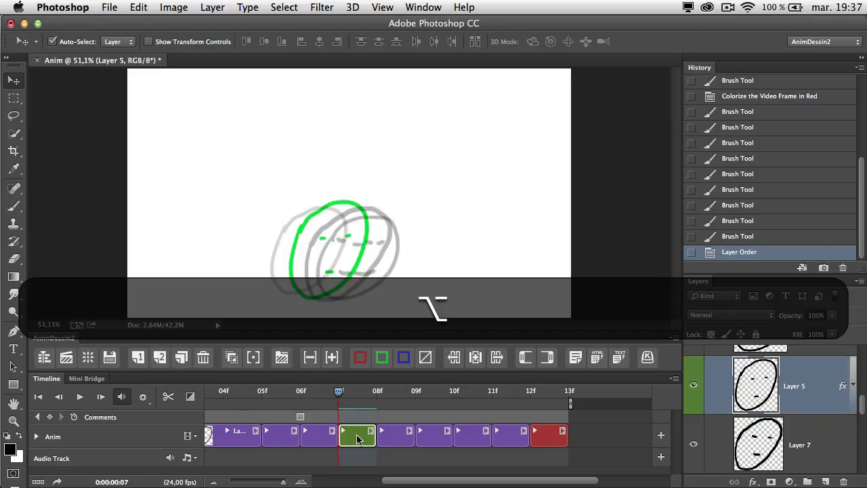
{"action": "left_click_drag", "start_coordinate": [357, 439], "coordinate": [511, 440]}
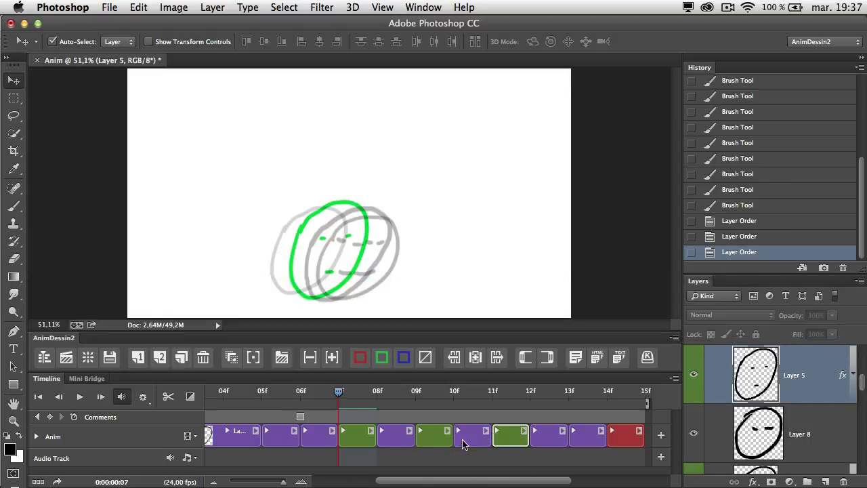
{"action": "left_click_drag", "start_coordinate": [358, 440], "coordinate": [349, 425]}
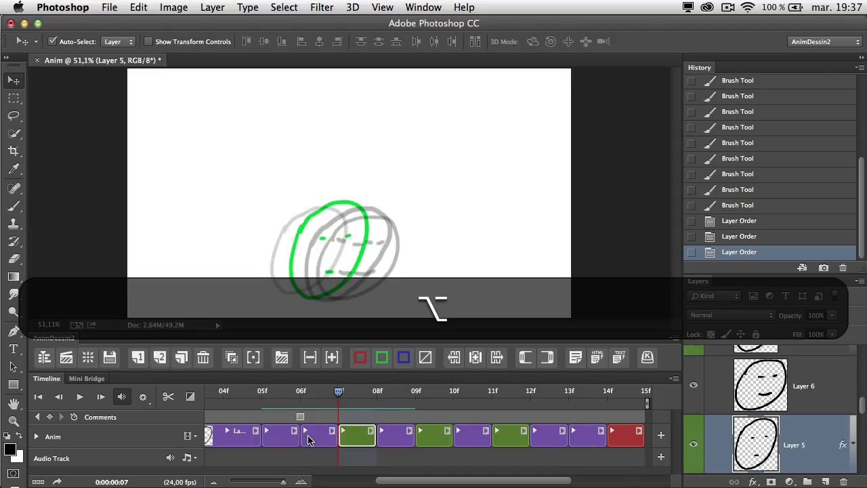
Add a new video group, place a duplicate of the green drawing in it at frame 5, and set the playhead to that frame
{"action": "left_click", "coordinate": [188, 437]}
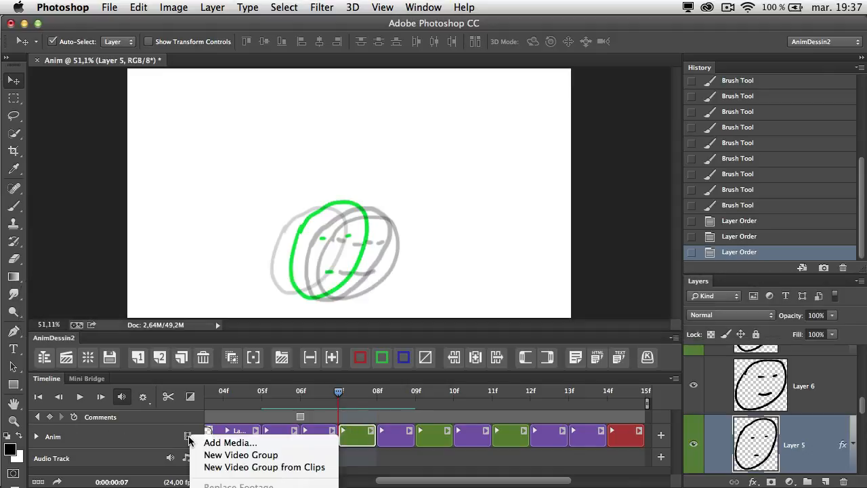
{"action": "left_click", "coordinate": [229, 461]}
{"action": "left_click_drag", "start_coordinate": [339, 463], "coordinate": [282, 441]}
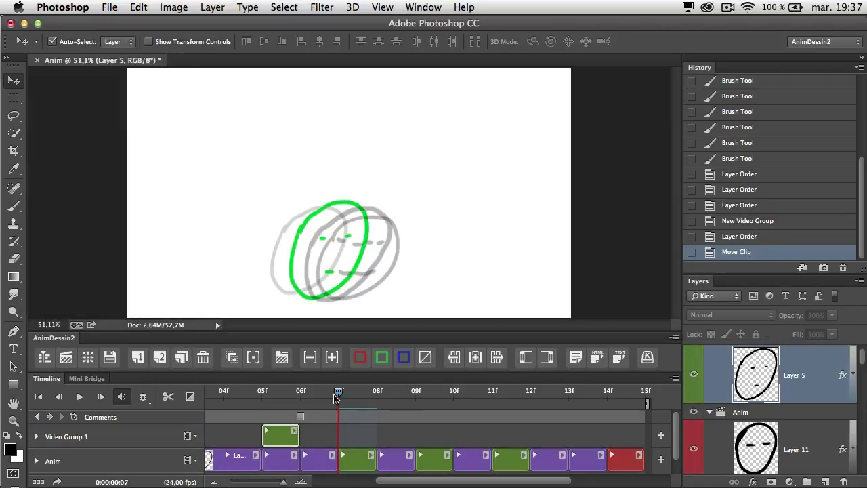
{"action": "left_click", "coordinate": [261, 392]}
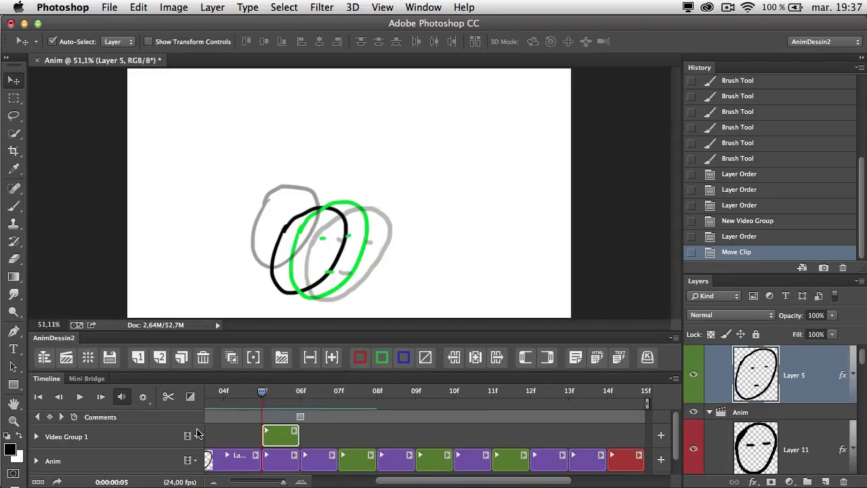
View the Audio Track's clip browser and its Add Audio options, closing both without adding a sound
{"action": "left_click_drag", "start_coordinate": [678, 445], "coordinate": [673, 473]}
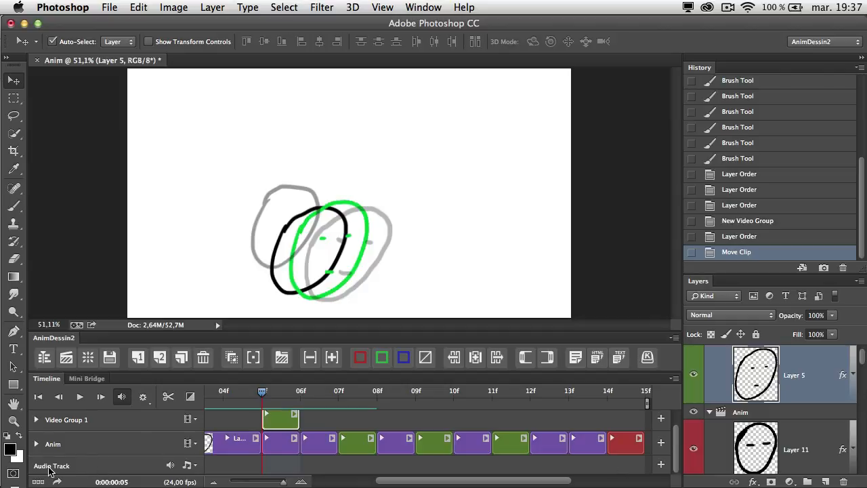
{"action": "left_click", "coordinate": [660, 466]}
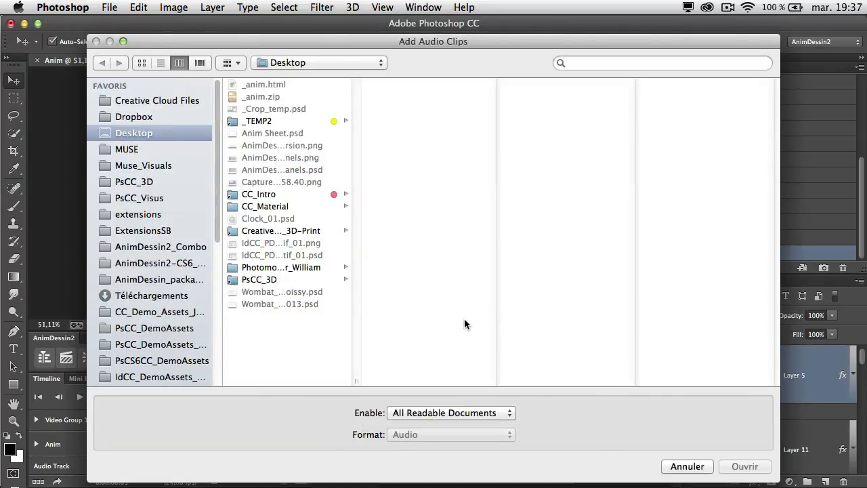
{"action": "key", "text": "Escape"}
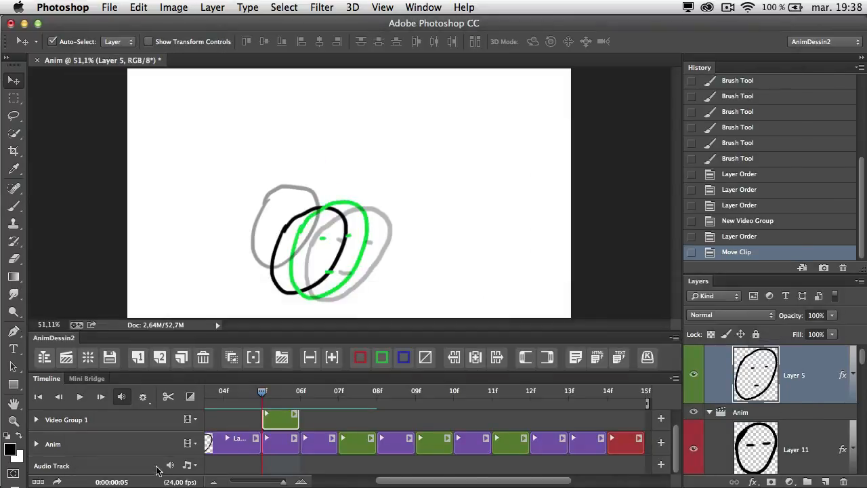
{"action": "left_click", "coordinate": [188, 466]}
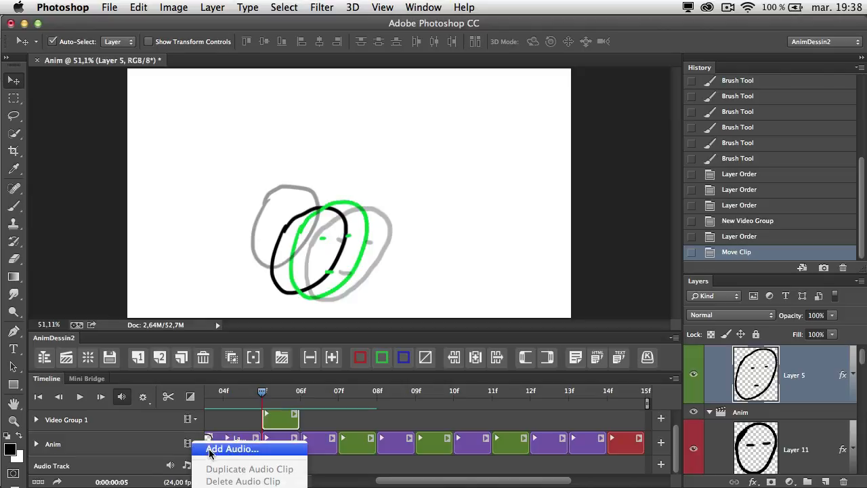
{"action": "left_click", "coordinate": [341, 471]}
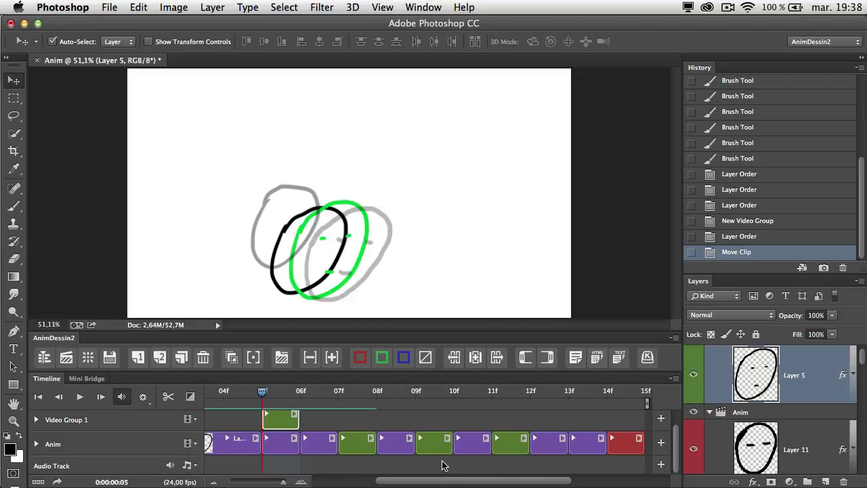
Review the Render Video settings, including the Adobe Media Encoder and Photoshop Image Sequence choices, and cancel without rendering
{"action": "left_click_drag", "start_coordinate": [865, 354], "coordinate": [865, 468]}
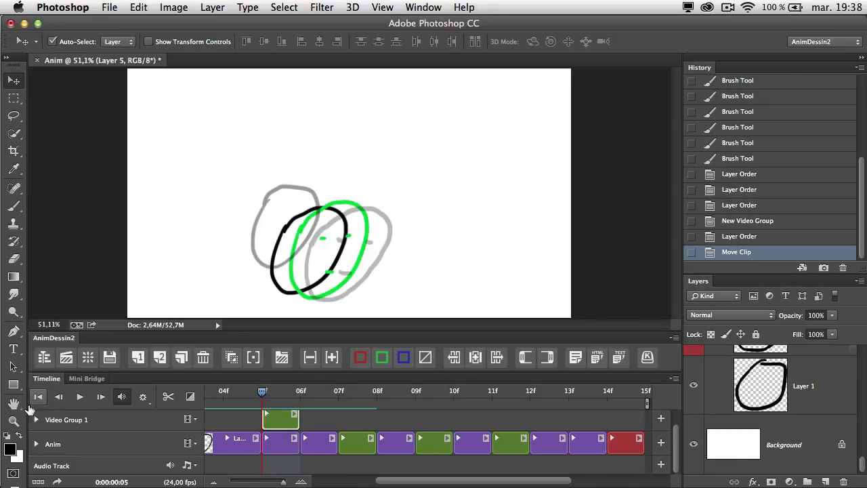
{"action": "left_click", "coordinate": [58, 481]}
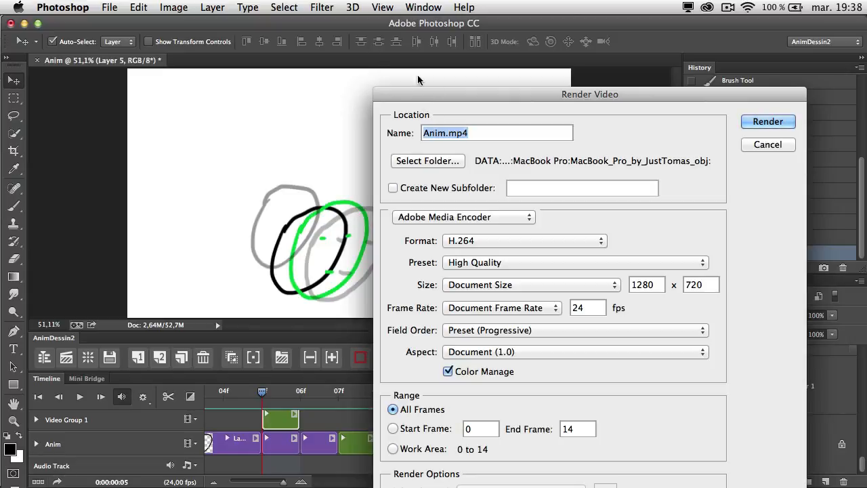
{"action": "left_click_drag", "start_coordinate": [451, 96], "coordinate": [357, 25]}
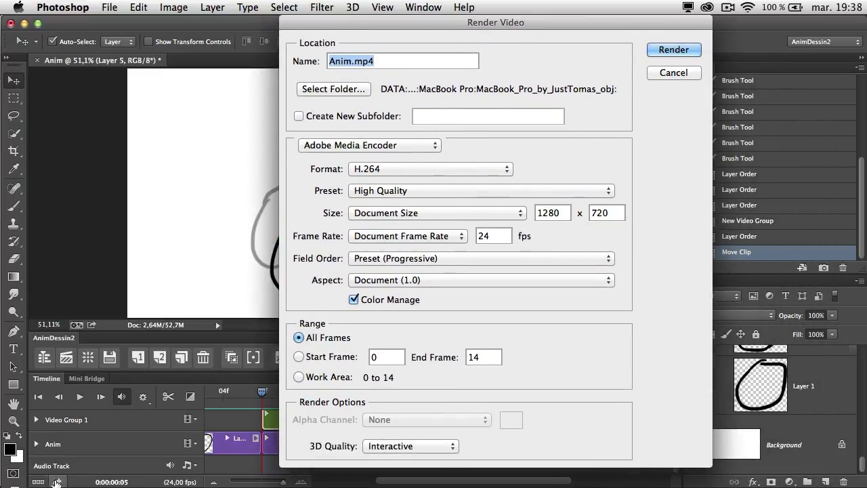
{"action": "left_click", "coordinate": [363, 145]}
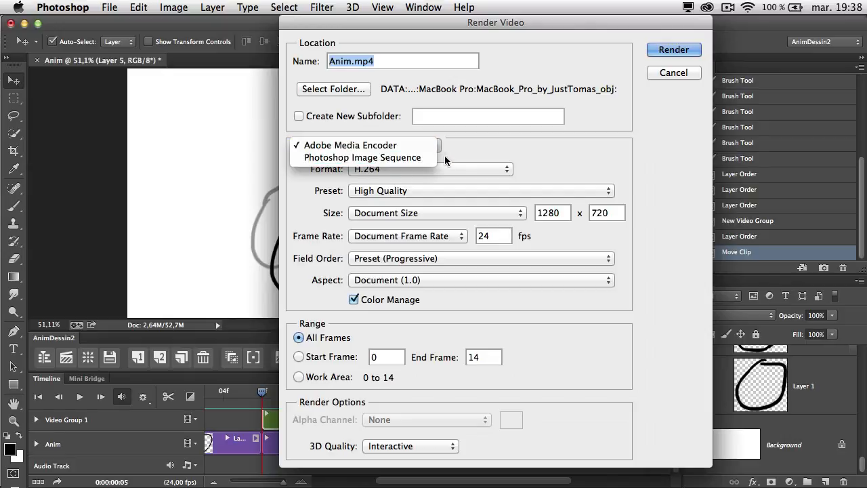
{"action": "left_click", "coordinate": [473, 148]}
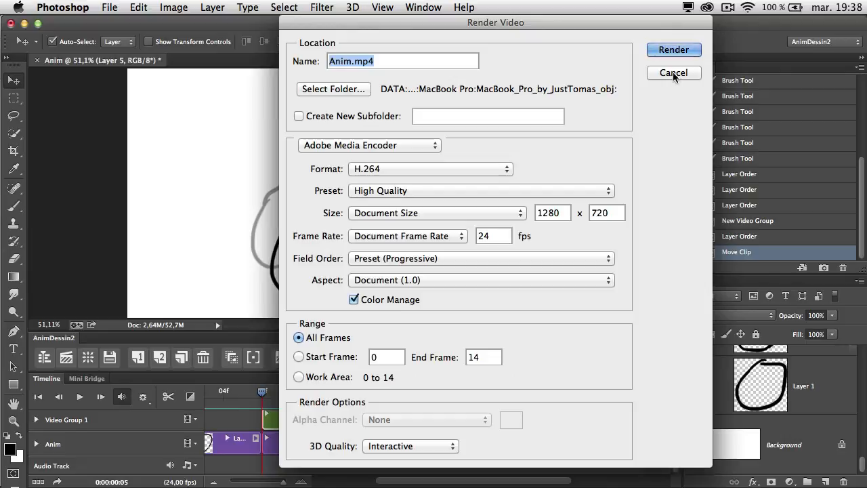
{"action": "left_click", "coordinate": [671, 74]}
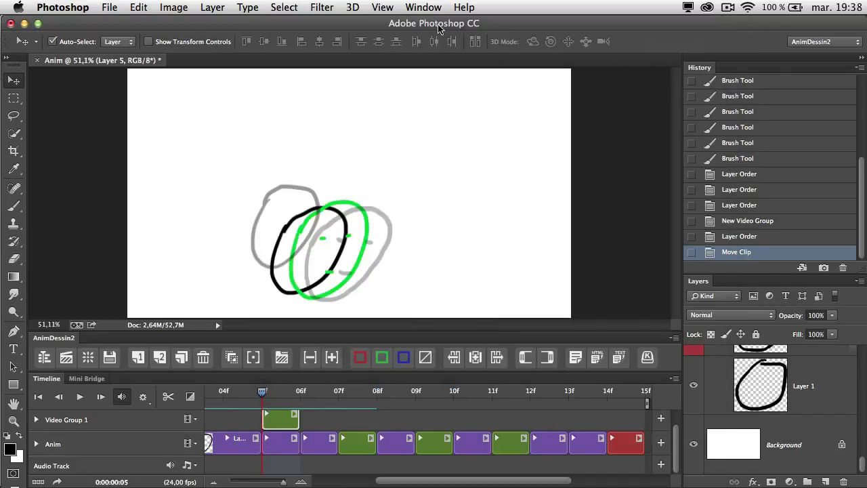